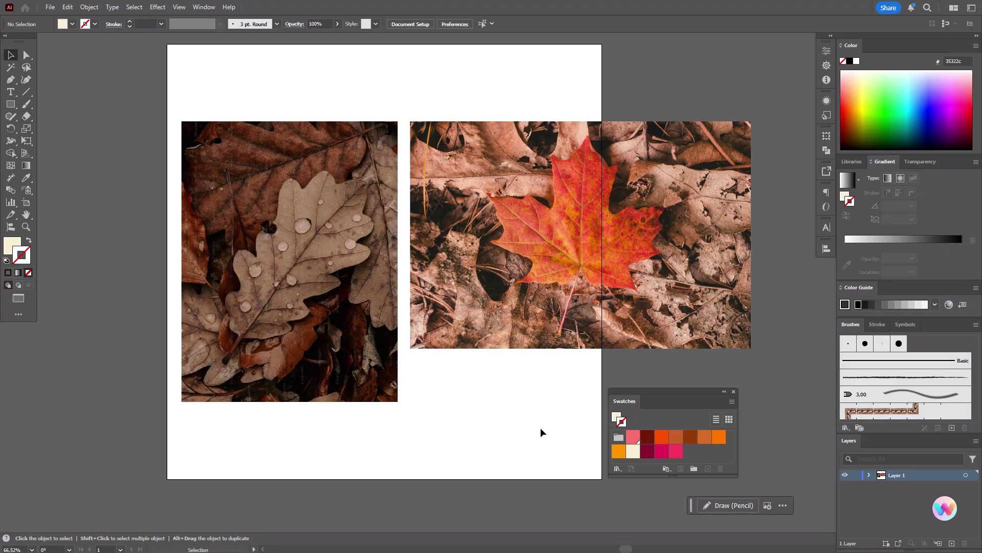
# Start outlining the oak leaf with the Curvature Tool and an orange ff9500 stroke, from the stem base around the lower-left lobes
pyautogui.click(617, 454)
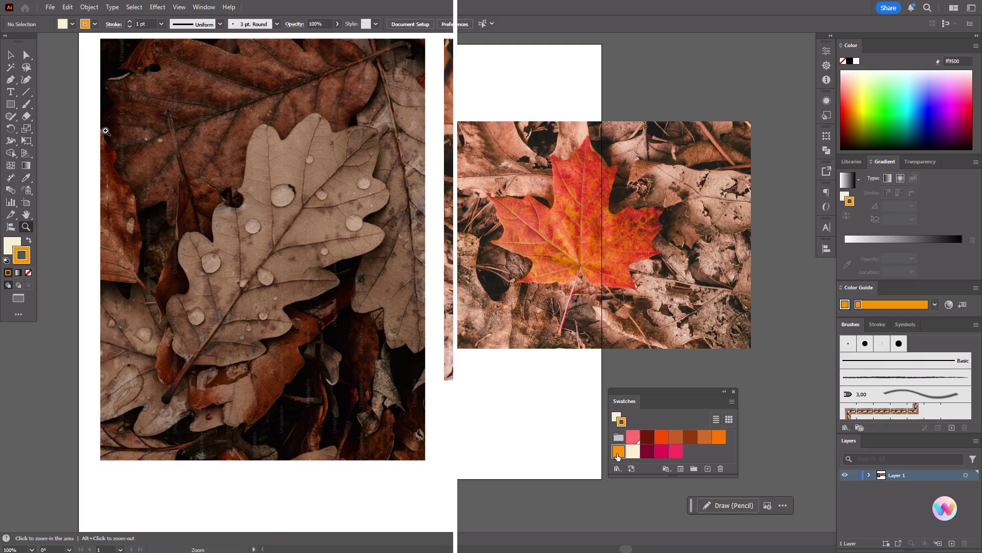
pyautogui.click(26, 80)
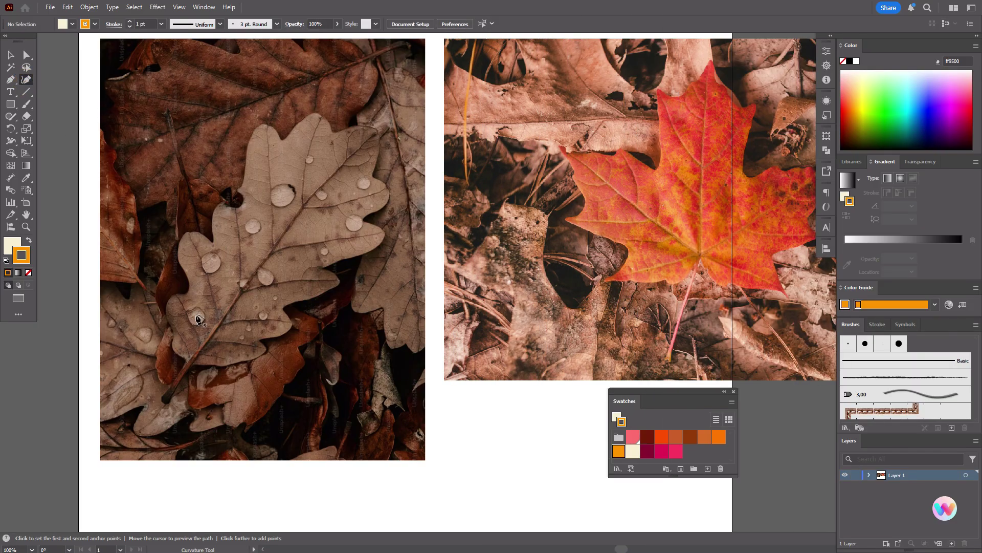
pyautogui.click(187, 360)
pyautogui.click(176, 353)
pyautogui.click(175, 334)
pyautogui.click(167, 316)
pyautogui.click(167, 298)
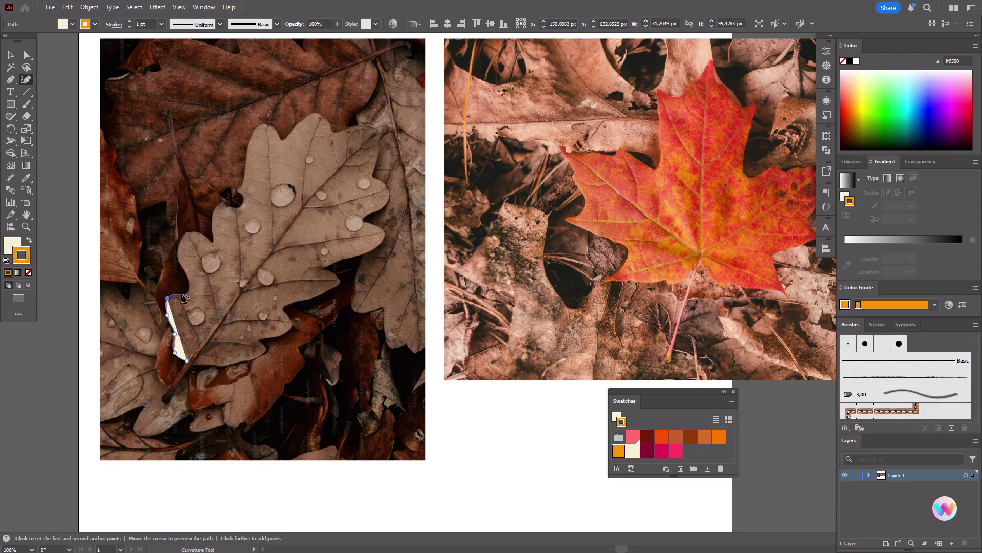
pyautogui.click(181, 294)
pyautogui.click(189, 280)
pyautogui.click(180, 263)
pyautogui.click(183, 237)
pyautogui.click(192, 234)
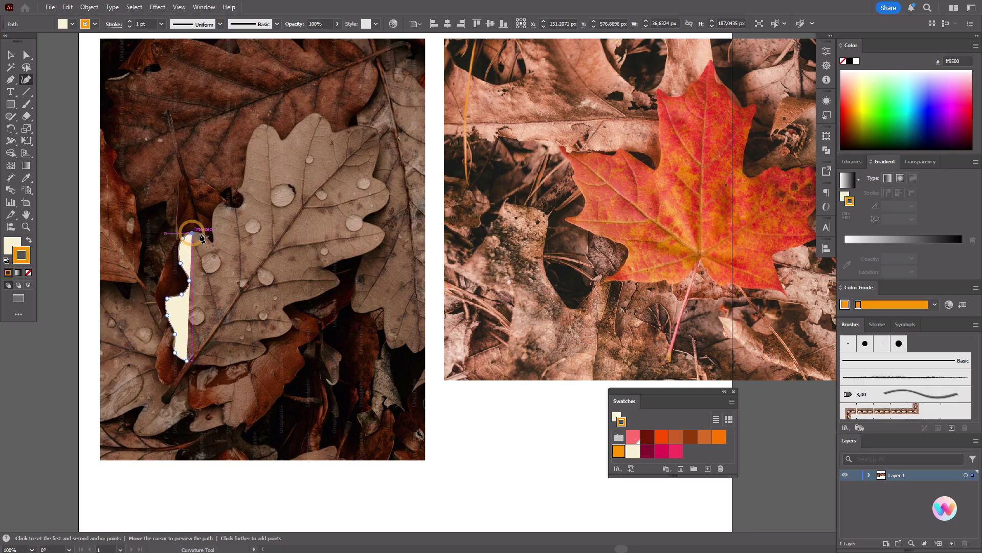
pyautogui.click(210, 241)
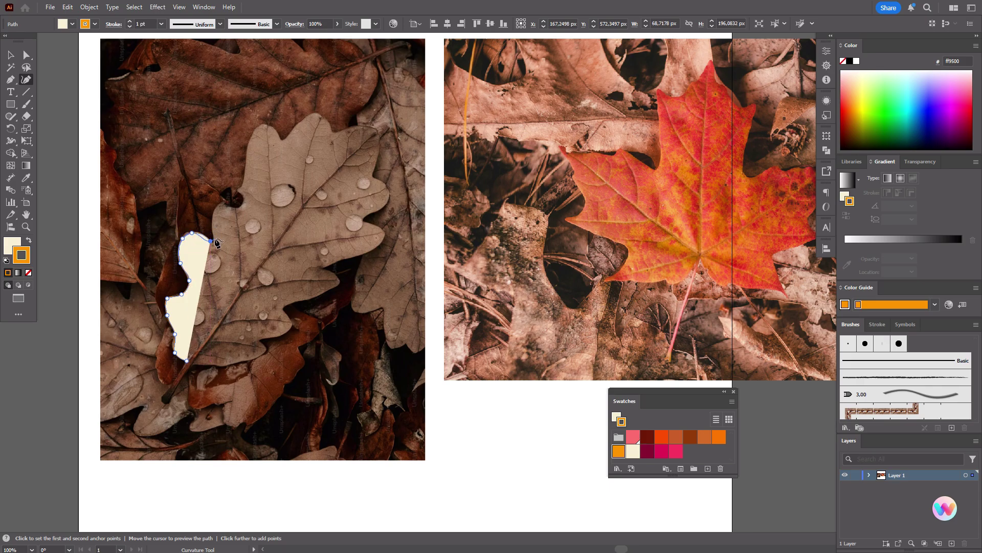
# Continue the curved outline along the oak leaf's upper-left lobes to its tip
pyautogui.click(215, 236)
pyautogui.click(215, 211)
pyautogui.click(230, 200)
pyautogui.click(239, 187)
pyautogui.click(246, 159)
pyautogui.click(257, 129)
pyautogui.click(269, 127)
pyautogui.click(282, 139)
pyautogui.click(301, 119)
pyautogui.click(314, 113)
# Extend the outline from the oak leaf's tip around its upper-right lobes to the middle right lobe
pyautogui.click(332, 133)
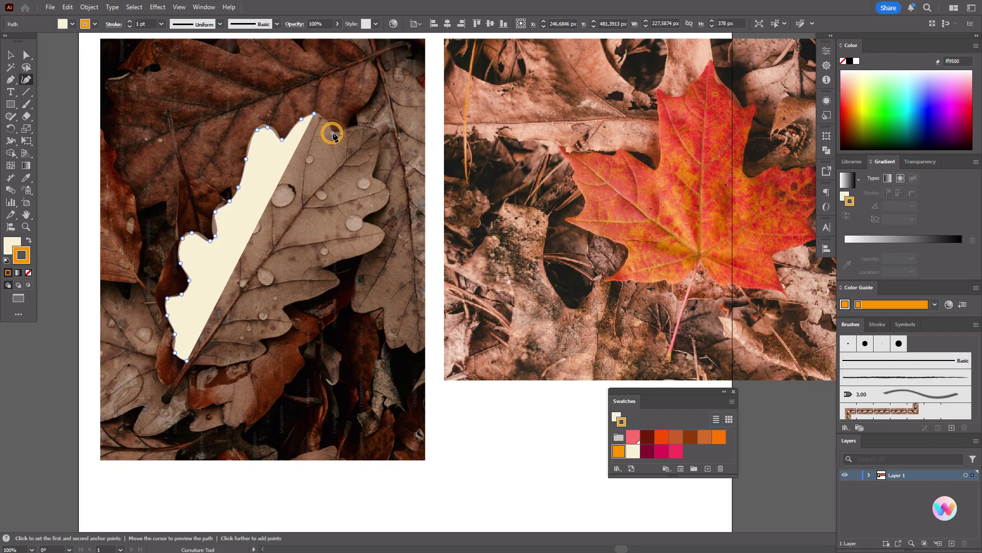
pyautogui.click(348, 126)
pyautogui.click(374, 129)
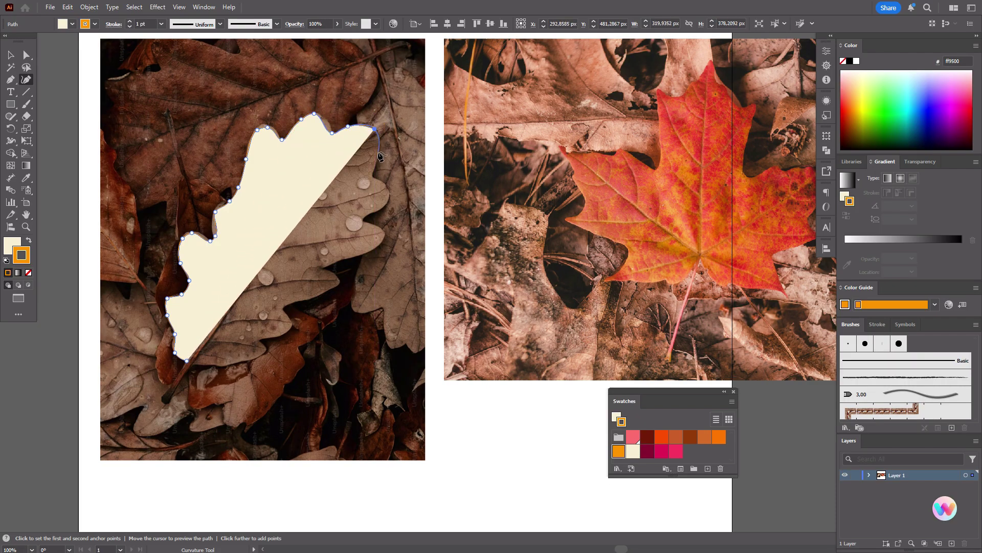
pyautogui.click(377, 157)
pyautogui.click(371, 175)
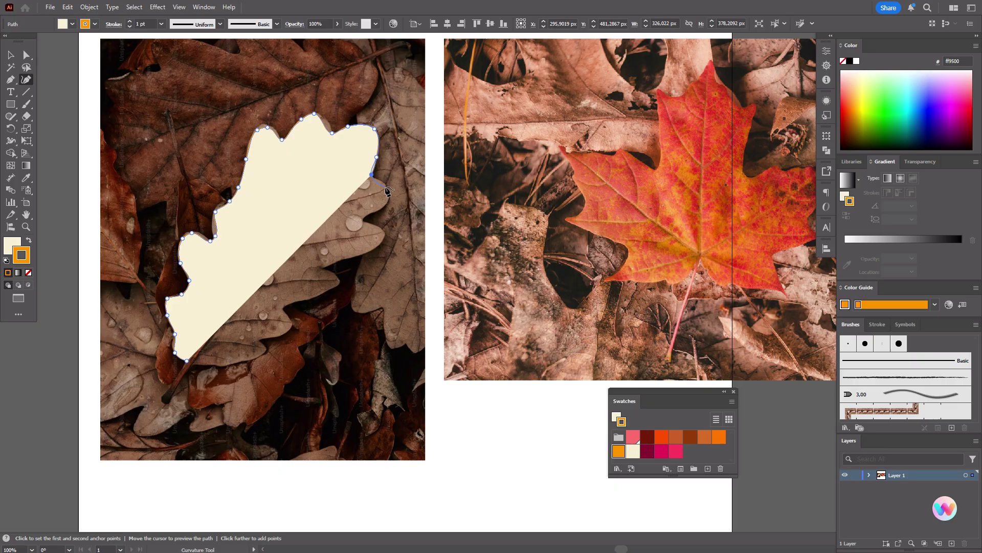
pyautogui.click(384, 182)
pyautogui.click(384, 201)
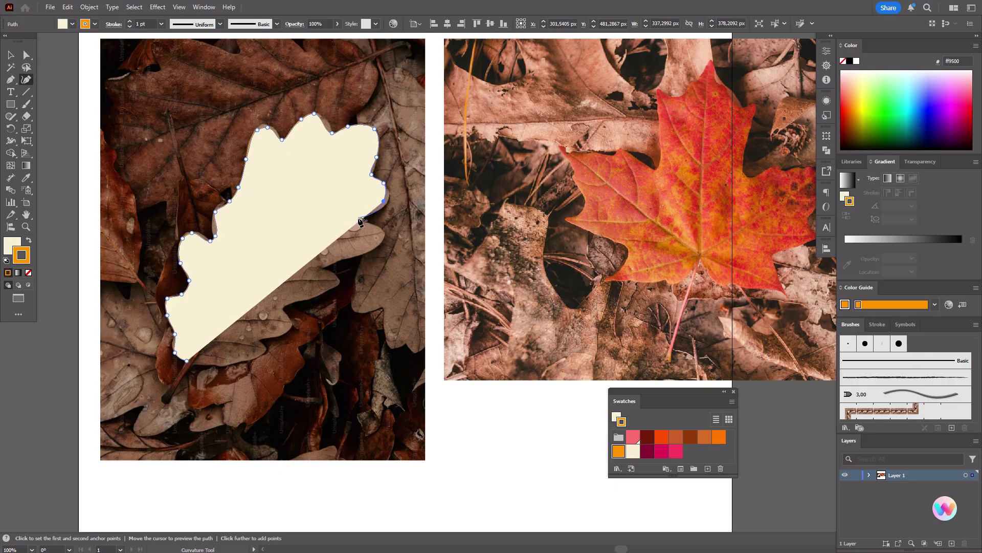
pyautogui.click(359, 217)
pyautogui.click(371, 224)
pyautogui.click(384, 231)
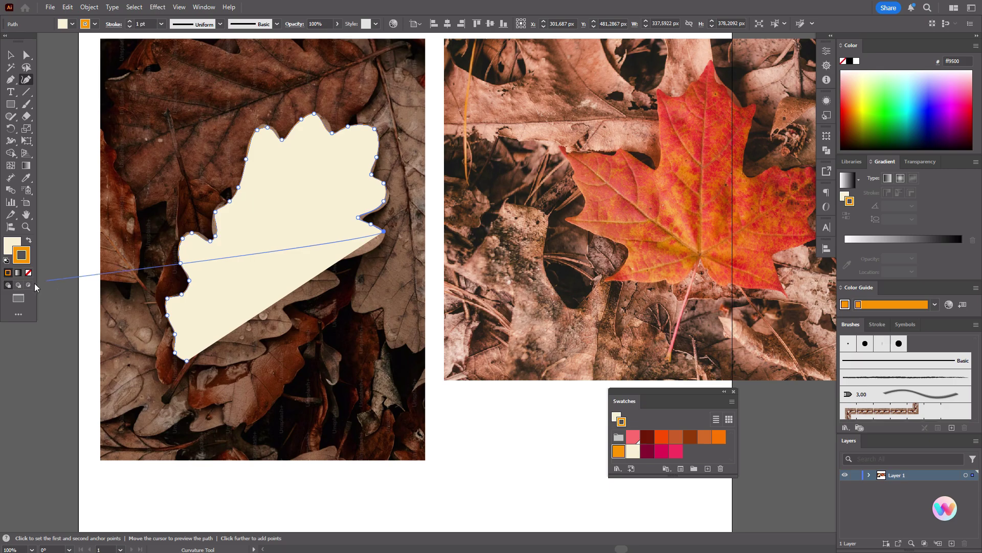
# Remove the fill from the unfinished oak leaf outline and make its orange stroke active again
pyautogui.click(13, 246)
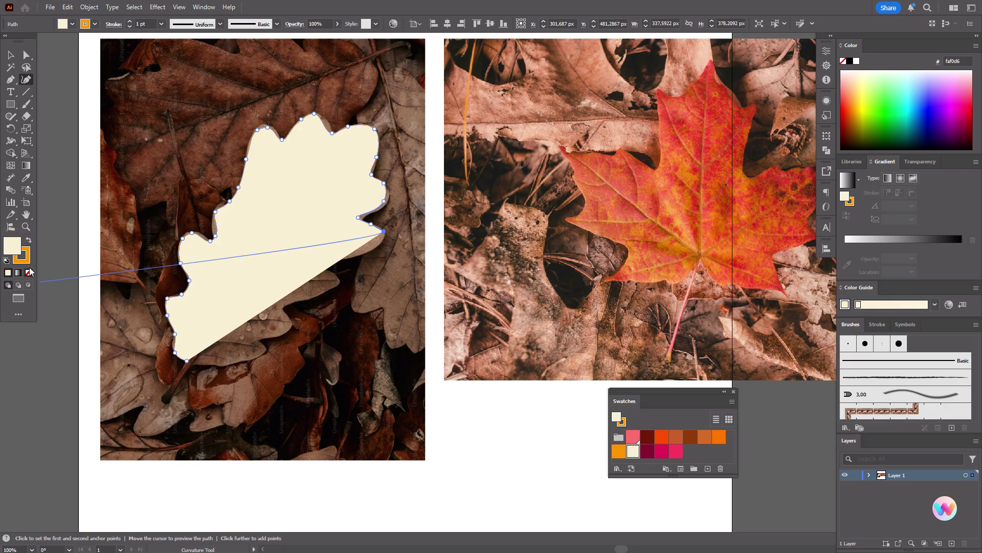
pyautogui.click(29, 272)
pyautogui.click(21, 256)
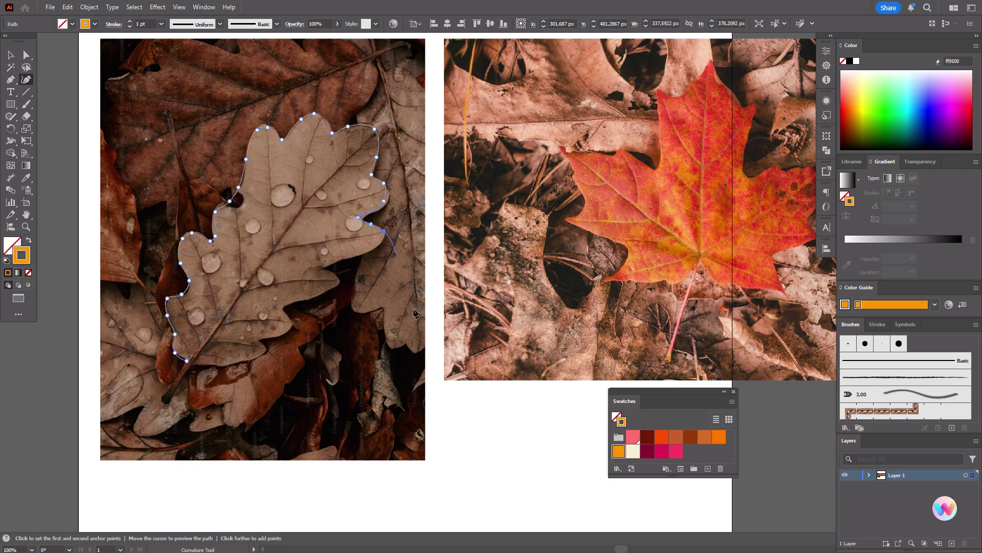
# Trace the oak leaf's remaining lower-right lobes, close the outline at the stem base and deselect it
pyautogui.click(370, 252)
pyautogui.click(333, 263)
pyautogui.click(320, 269)
pyautogui.click(335, 276)
pyautogui.click(336, 288)
pyautogui.click(304, 300)
pyautogui.click(283, 304)
pyautogui.click(284, 313)
pyautogui.click(292, 321)
pyautogui.click(260, 336)
pyautogui.click(263, 344)
pyautogui.click(263, 353)
pyautogui.click(239, 360)
pyautogui.click(221, 365)
pyautogui.click(187, 362)
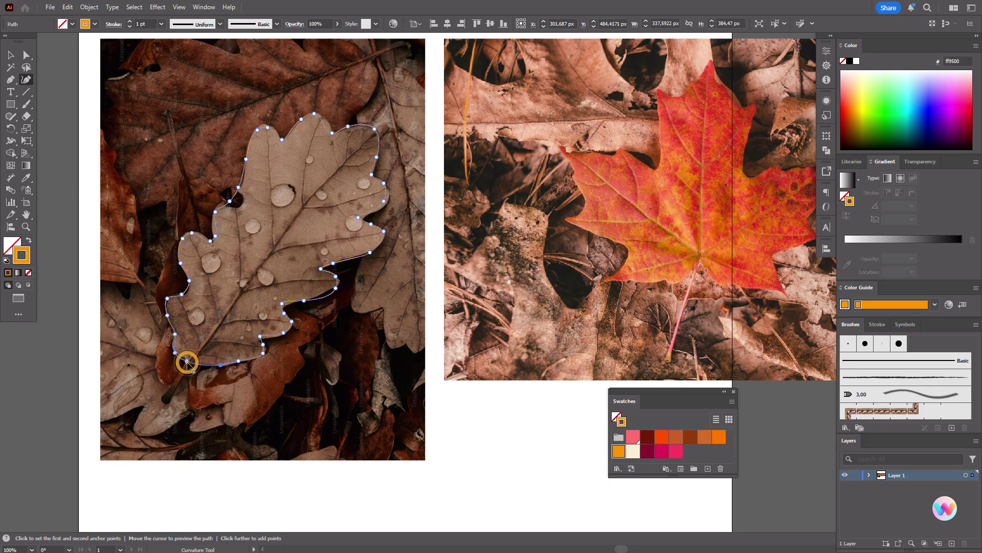
pyautogui.click(12, 58)
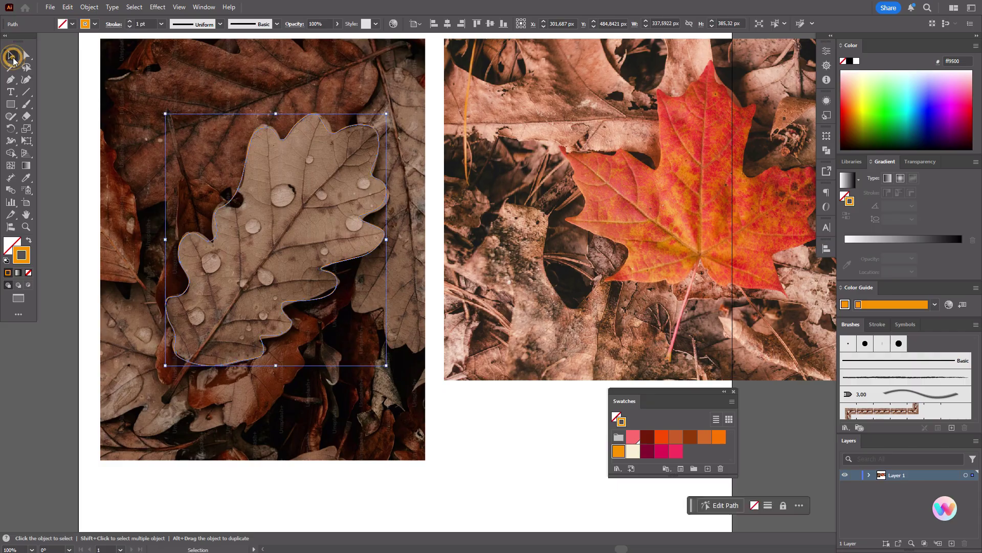
pyautogui.click(59, 100)
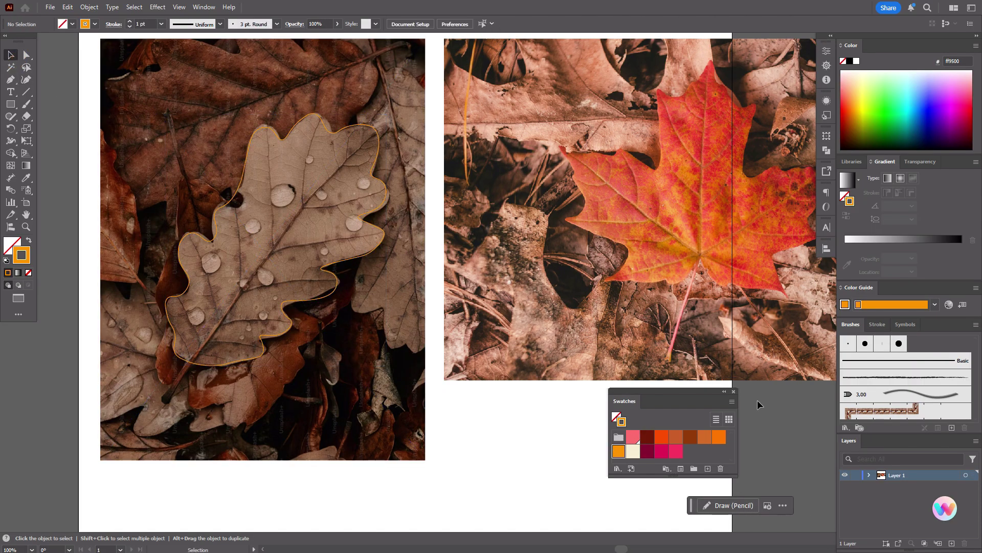
# Set up the Paintbrush with a brown 933a09 stroke, the smallest round brush and Smooth fidelity
pyautogui.click(693, 439)
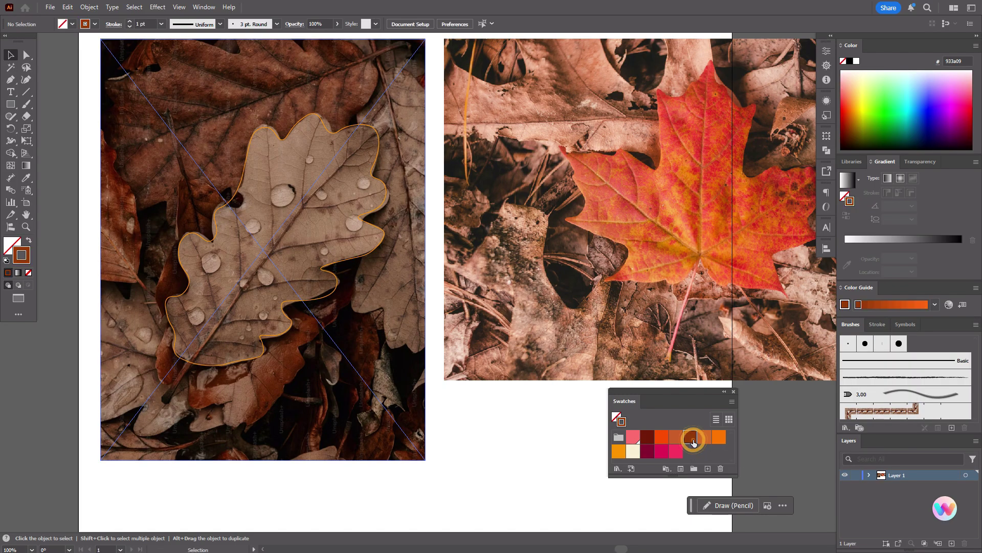
pyautogui.click(851, 348)
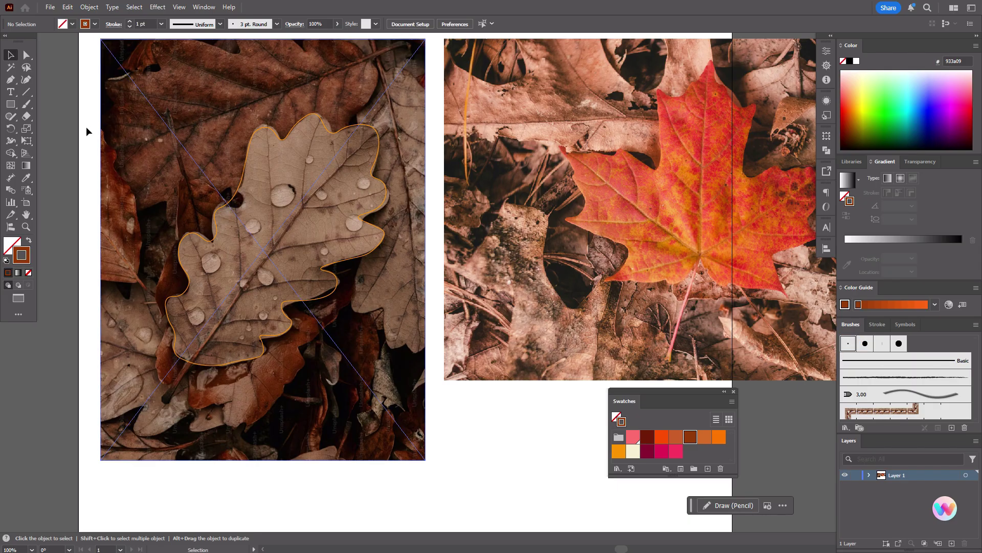
pyautogui.doubleClick(29, 103)
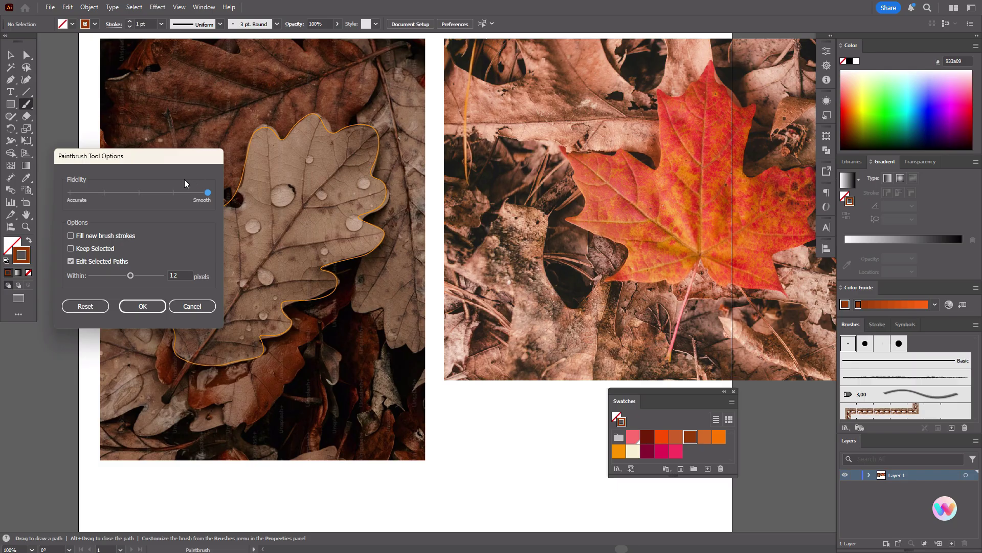
pyautogui.click(142, 306)
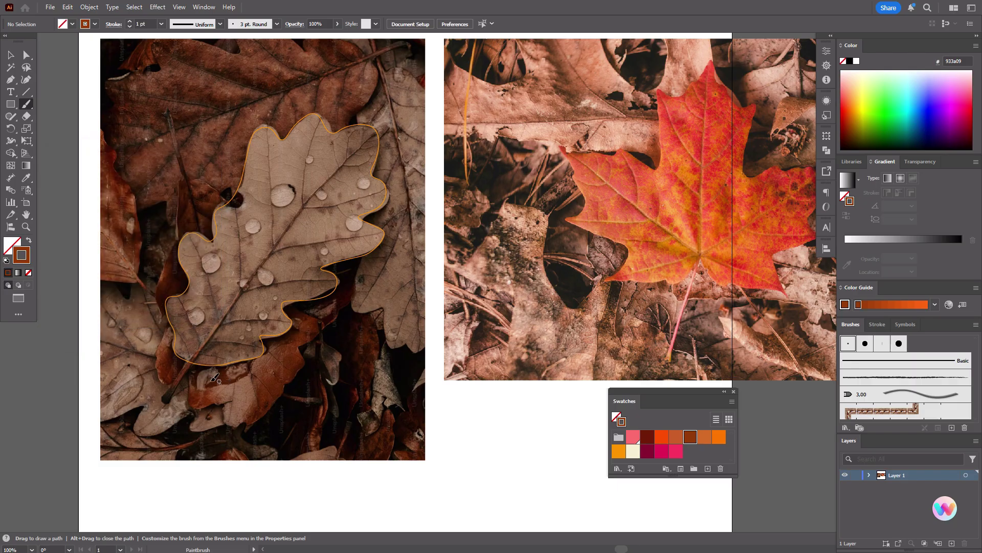
# Paint the oak leaf's stem and central vein, plus side veins branching into the lobes
pyautogui.moveTo(166, 398); pyautogui.dragTo(182, 378)
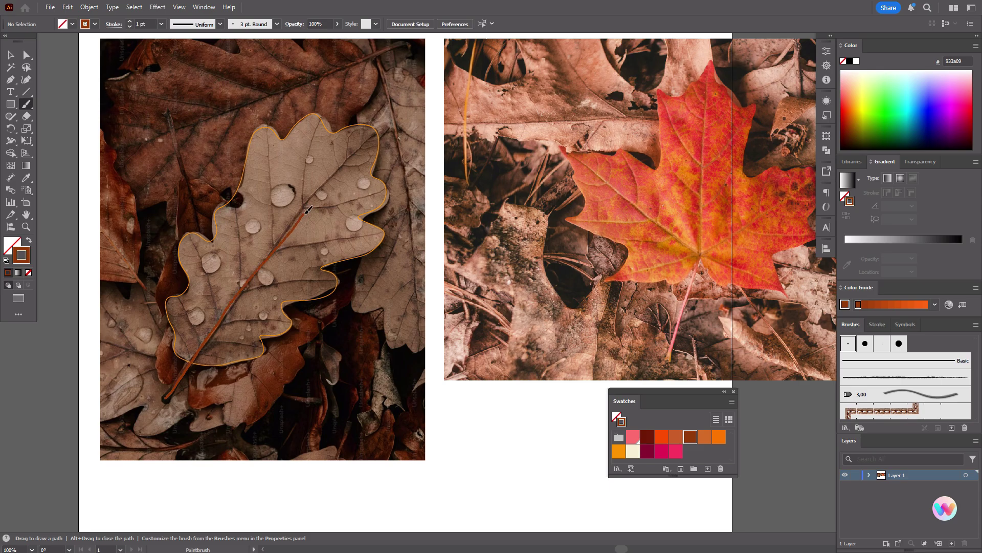
pyautogui.moveTo(352, 161); pyautogui.dragTo(355, 157)
pyautogui.moveTo(179, 301); pyautogui.dragTo(201, 329)
pyautogui.moveTo(244, 292); pyautogui.dragTo(234, 219)
pyautogui.moveTo(274, 252); pyautogui.dragTo(359, 239)
pyautogui.moveTo(307, 208); pyautogui.dragTo(374, 196)
pyautogui.moveTo(323, 143); pyautogui.dragTo(307, 207)
pyautogui.moveTo(268, 159); pyautogui.dragTo(275, 241)
# Swap the oak leaf outline's stroke and fill to make a solid orange shape without a stroke, and deselect it
pyautogui.click(11, 55)
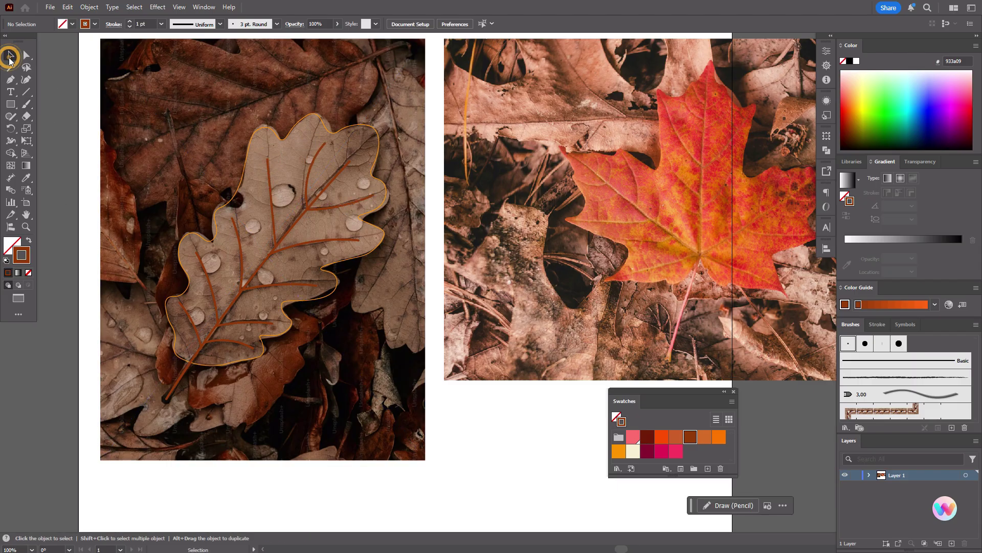
pyautogui.click(385, 241)
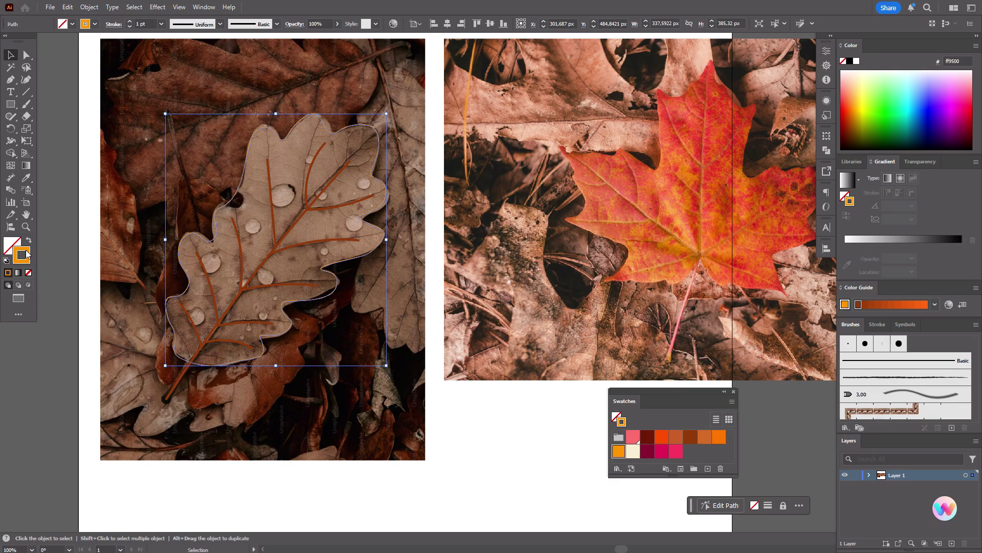
pyautogui.click(28, 242)
pyautogui.click(59, 247)
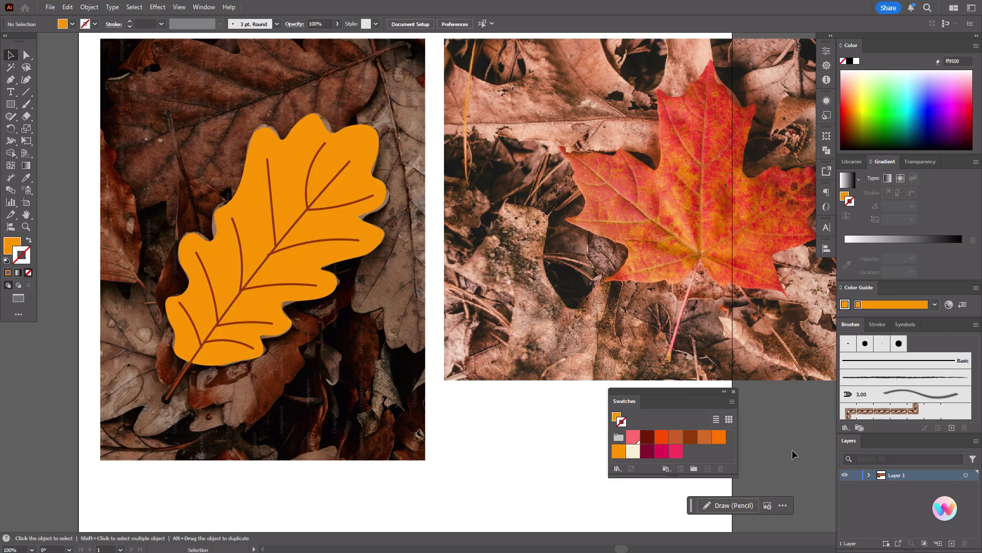
# Start a darker orange ff7700 inner leaf shape with the Curvature Tool, running up inside the leaf's left lobes
pyautogui.click(719, 437)
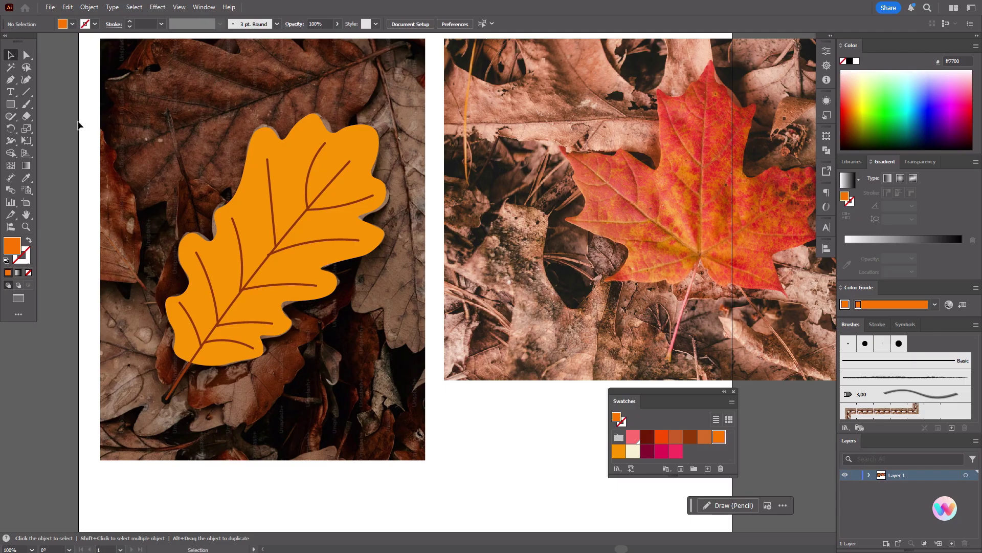
pyautogui.click(26, 79)
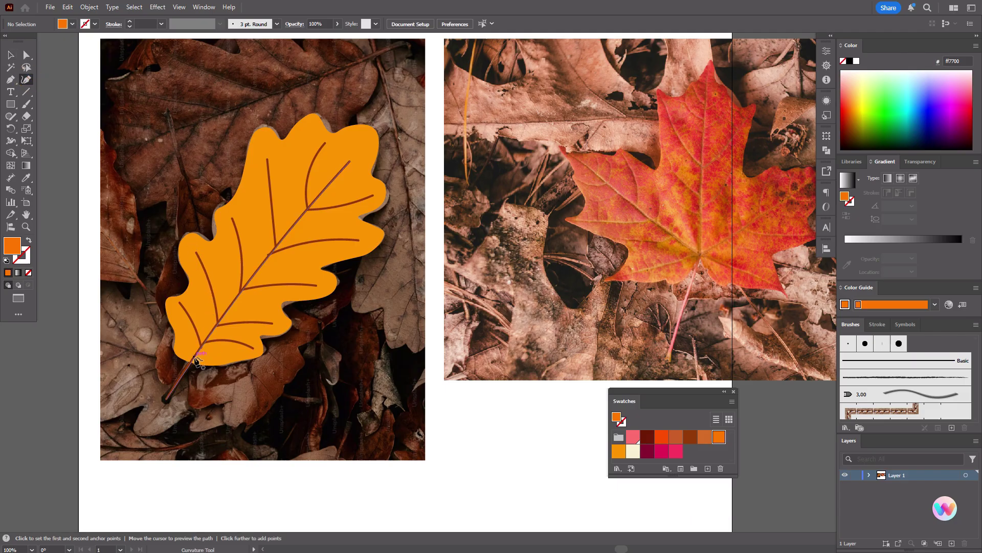
pyautogui.click(185, 349)
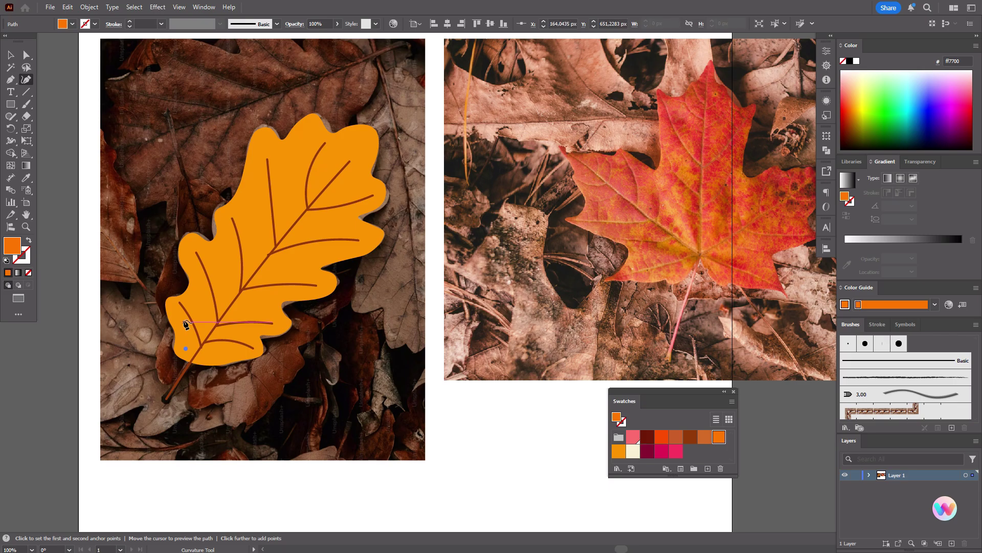
pyautogui.click(180, 317)
pyautogui.click(196, 302)
pyautogui.click(201, 280)
pyautogui.click(220, 275)
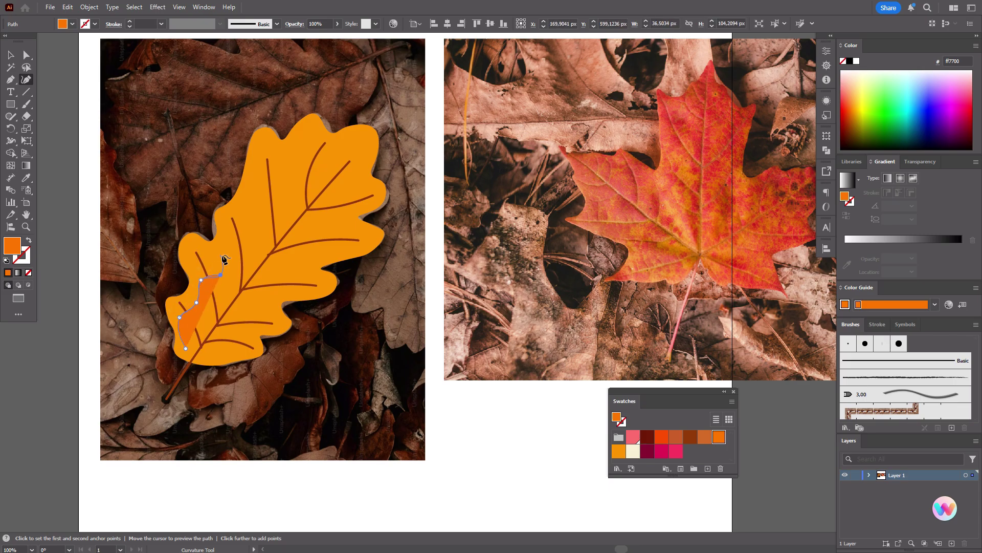
pyautogui.click(228, 248)
pyautogui.click(244, 226)
pyautogui.click(258, 239)
pyautogui.click(257, 175)
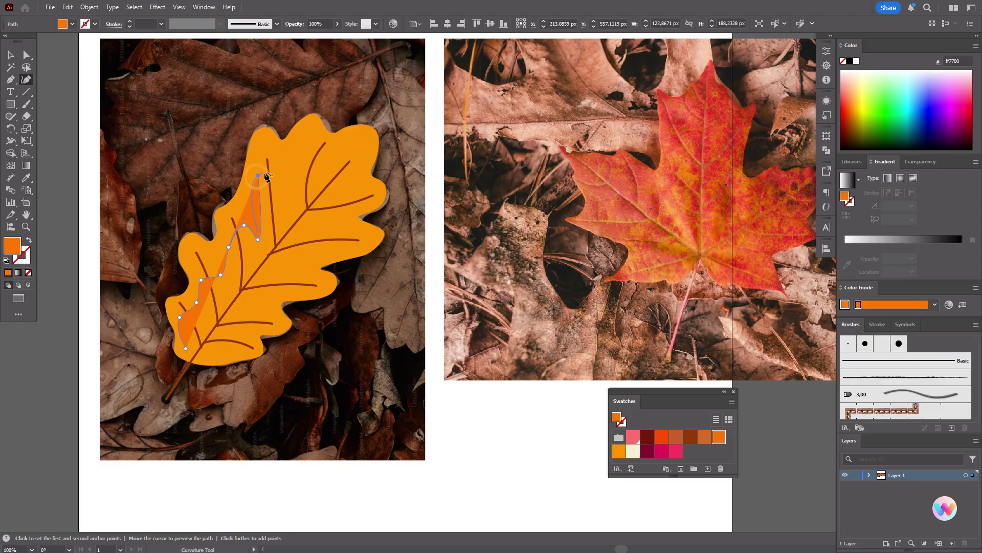
# Continue the darker inner shape across the leaf's upper part and down inside its upper-right lobes
pyautogui.click(285, 198)
pyautogui.click(320, 169)
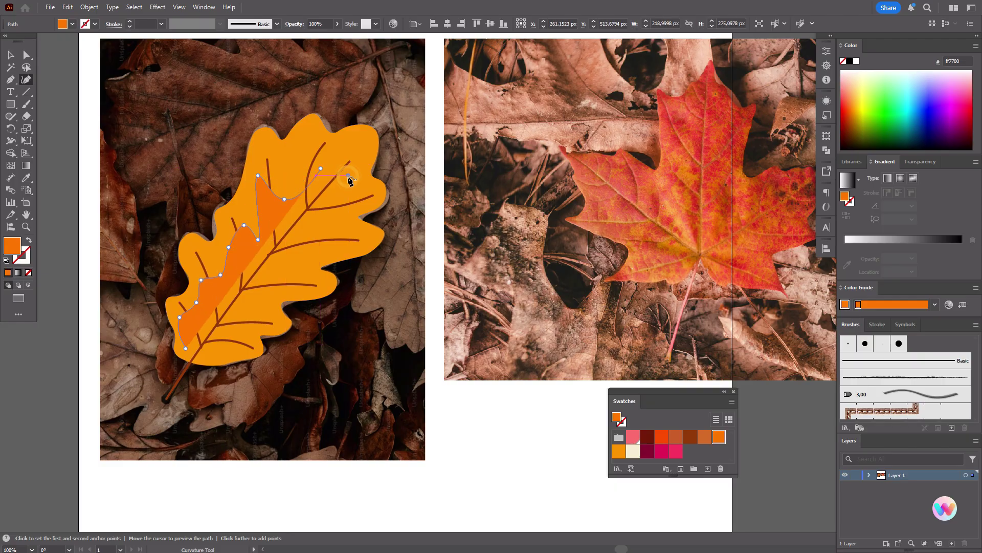
pyautogui.click(348, 176)
pyautogui.click(343, 195)
pyautogui.click(340, 215)
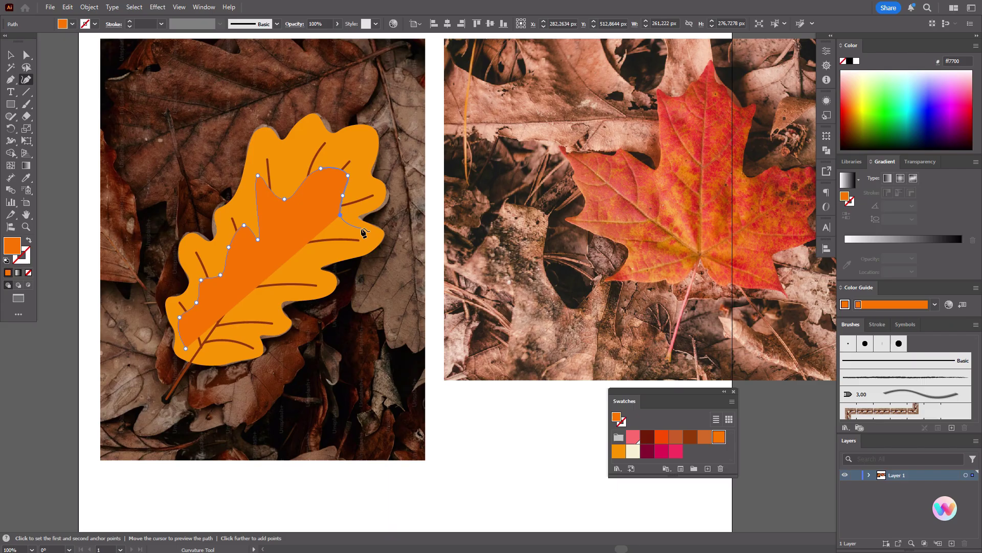
pyautogui.click(362, 230)
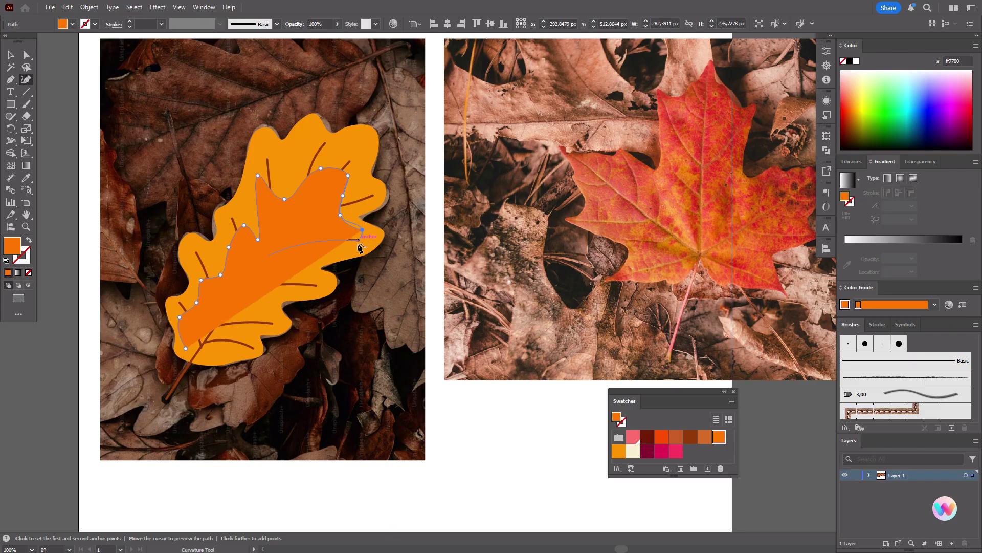
pyautogui.click(304, 255)
pyautogui.click(301, 271)
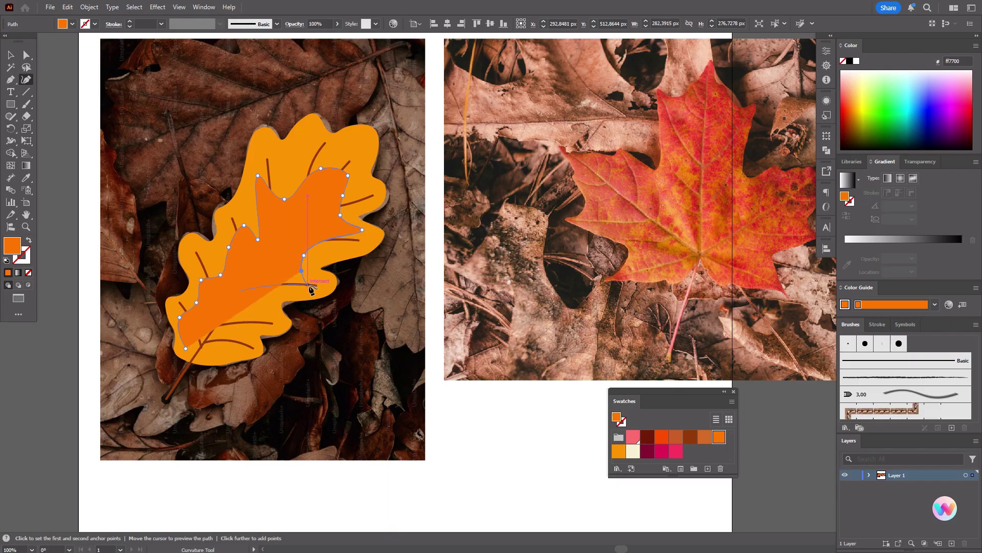
# Trace the inner shape inside the lower-right lobes and close it at its starting point near the stem
pyautogui.click(307, 288)
pyautogui.click(256, 297)
pyautogui.click(251, 309)
pyautogui.click(265, 315)
pyautogui.click(242, 333)
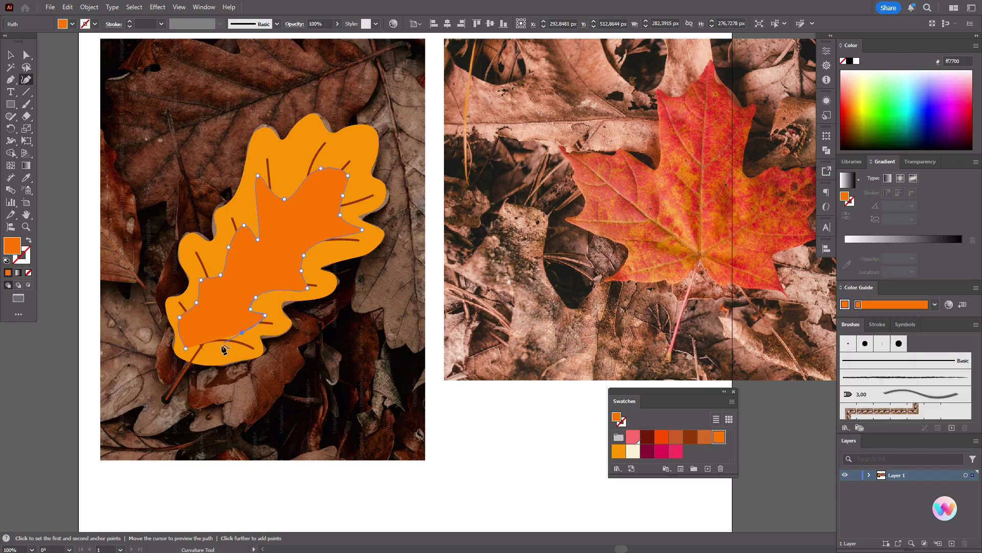
pyautogui.click(229, 350)
pyautogui.click(219, 361)
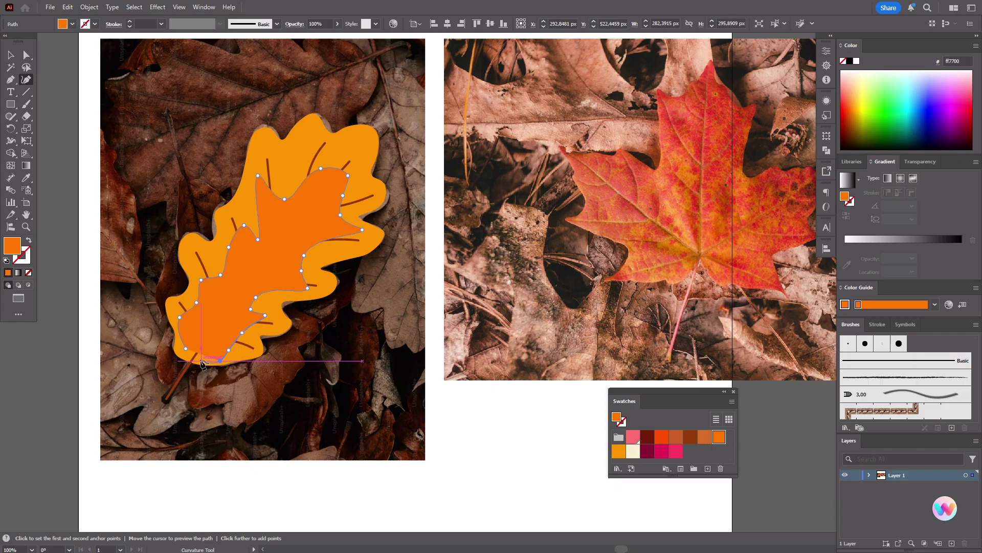
pyautogui.click(185, 352)
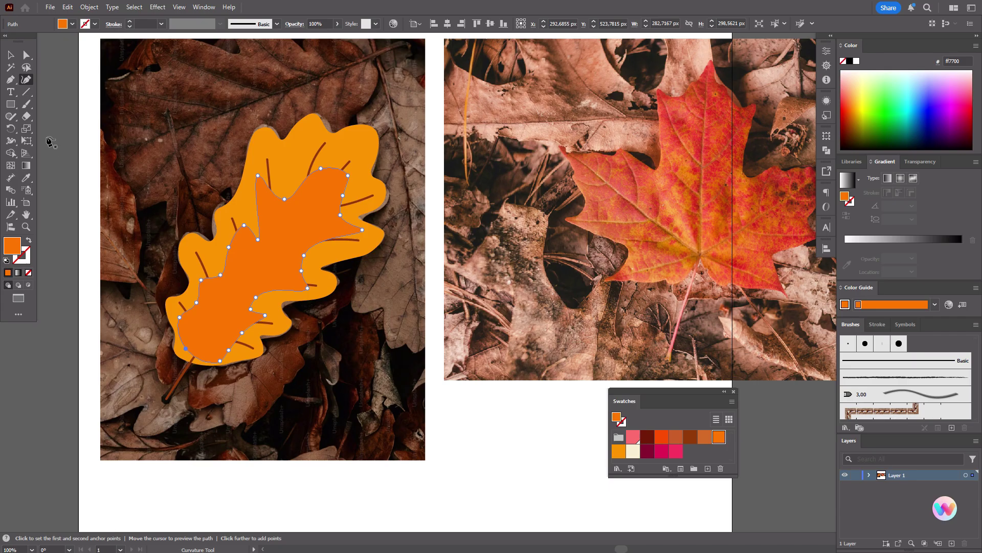
# Send the oak photo, the orange leaf shape and the darker inner shape to the back so the veins lie on top
pyautogui.click(15, 59)
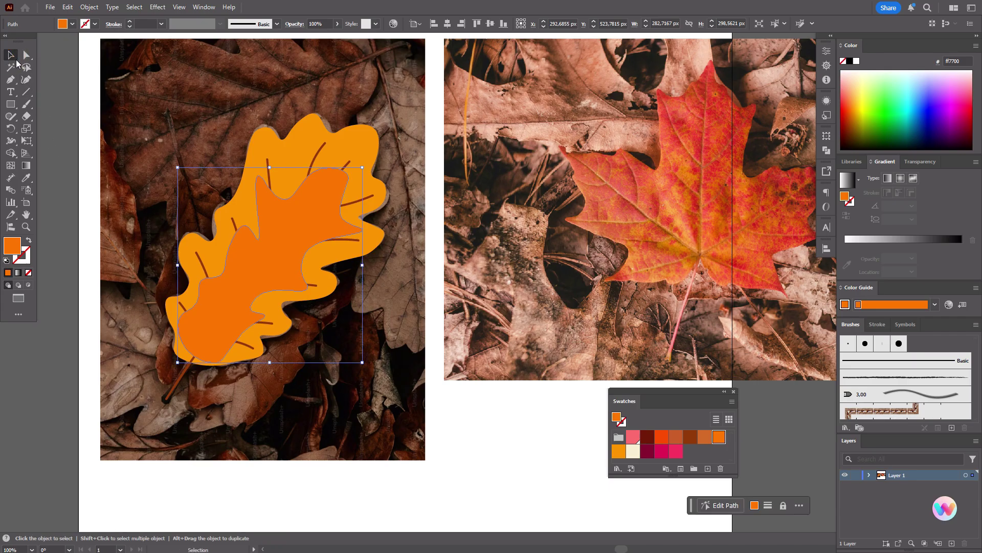
pyautogui.keyDown('shift'); pyautogui.click(367, 183); pyautogui.keyUp('shift')
pyautogui.keyDown('shift'); pyautogui.click(408, 186); pyautogui.keyUp('shift')
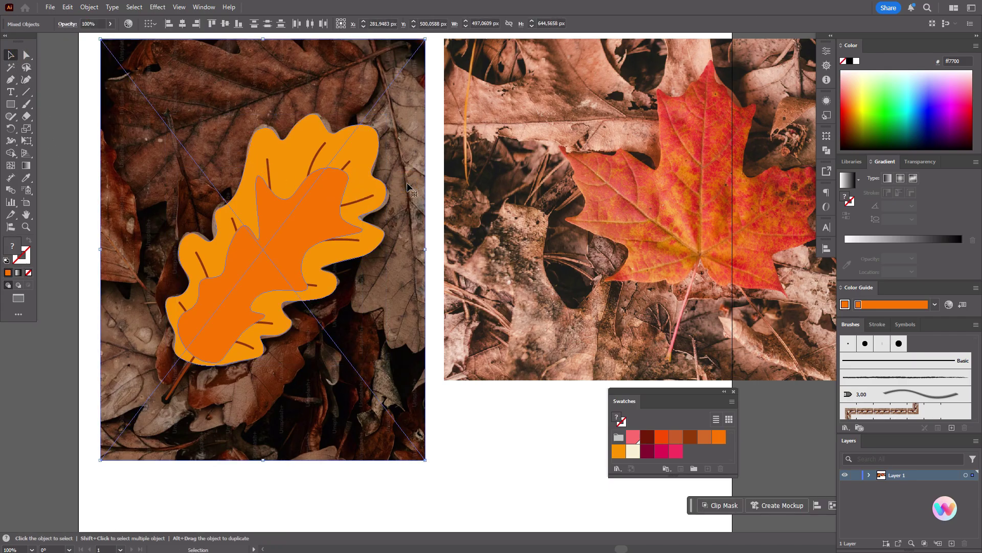
pyautogui.rightClick(408, 185)
pyautogui.moveTo(460, 391)
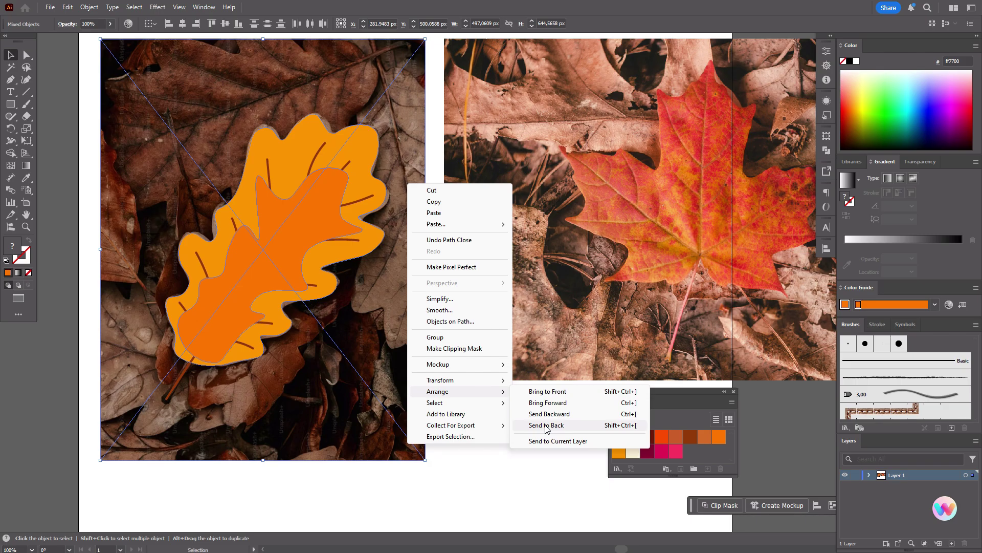
pyautogui.click(532, 421)
pyautogui.click(55, 246)
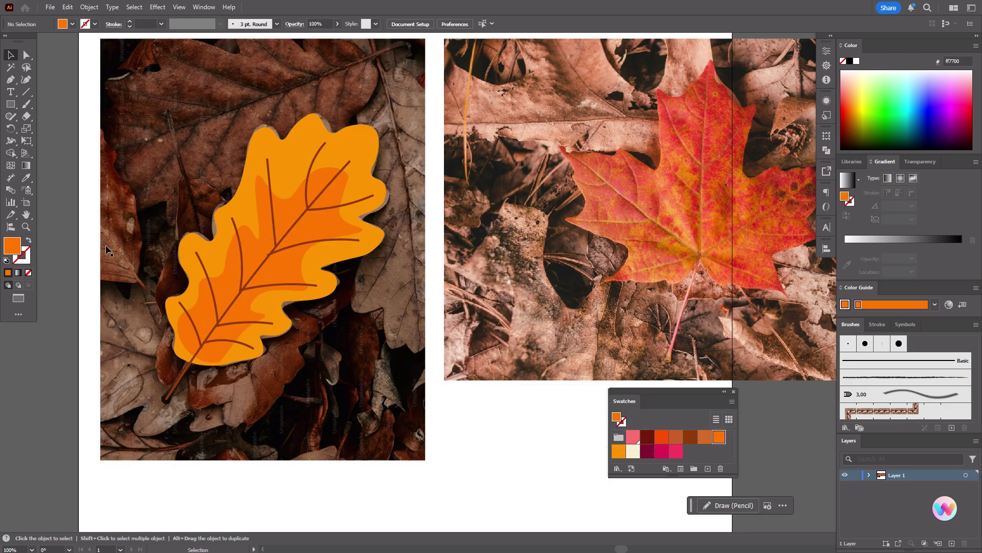
# Delete the oak photo and nudge the oak leaf's side veins so they join the central vein
pyautogui.click(415, 313)
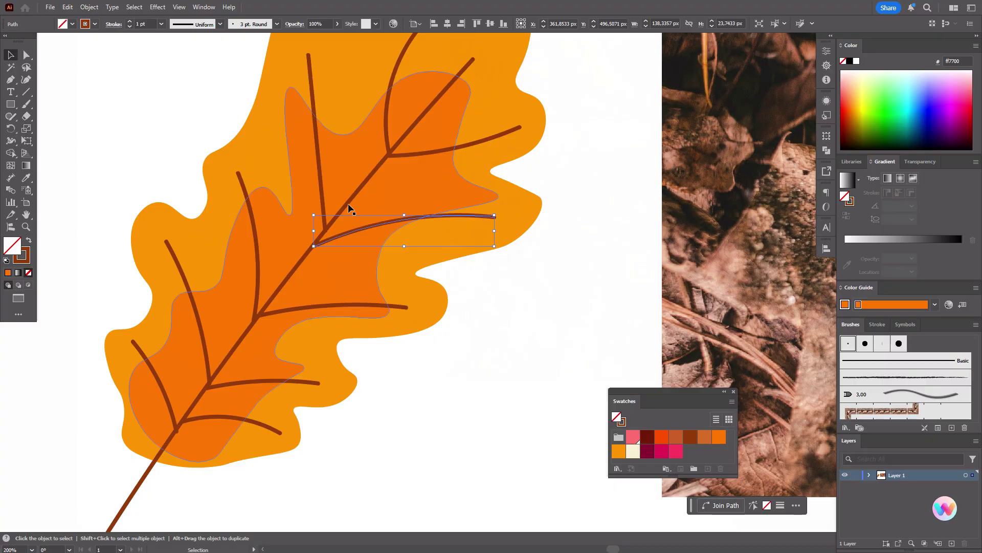
pyautogui.click(322, 191)
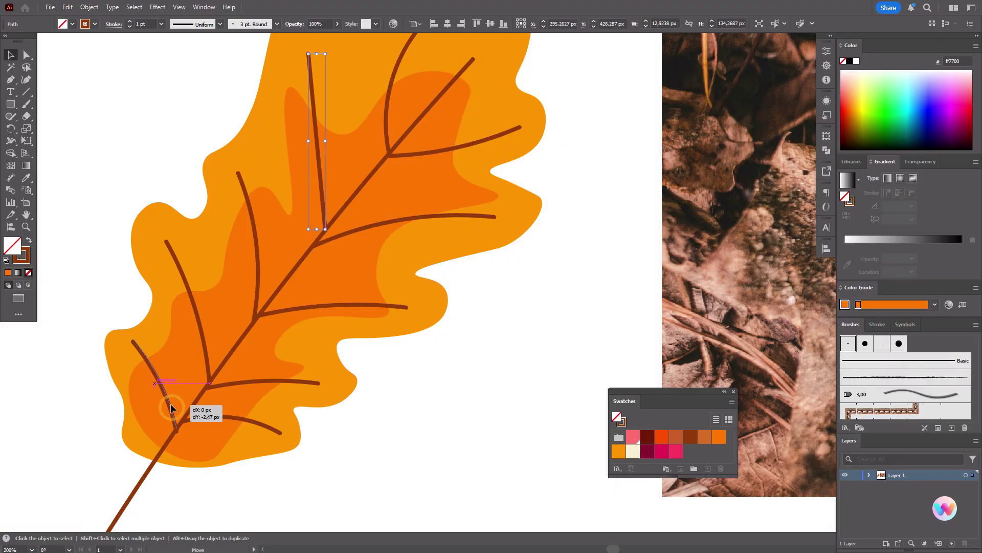
pyautogui.click(173, 409)
pyautogui.click(394, 423)
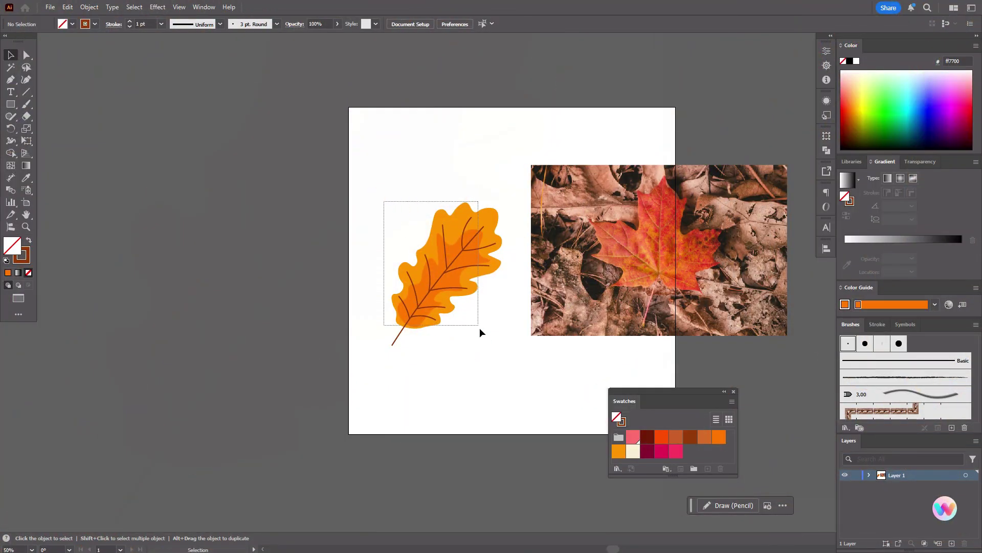
# Scale the whole oak leaf down to about 102 by 132 px and move it to the artboard's upper-left area
pyautogui.moveTo(480, 329); pyautogui.dragTo(499, 353)
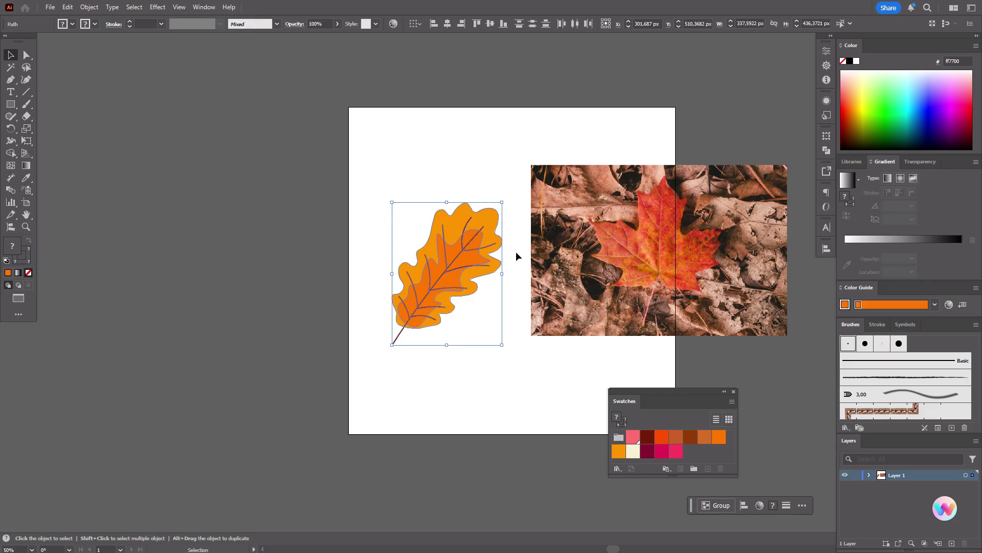
pyautogui.moveTo(502, 203); pyautogui.dragTo(425, 276)
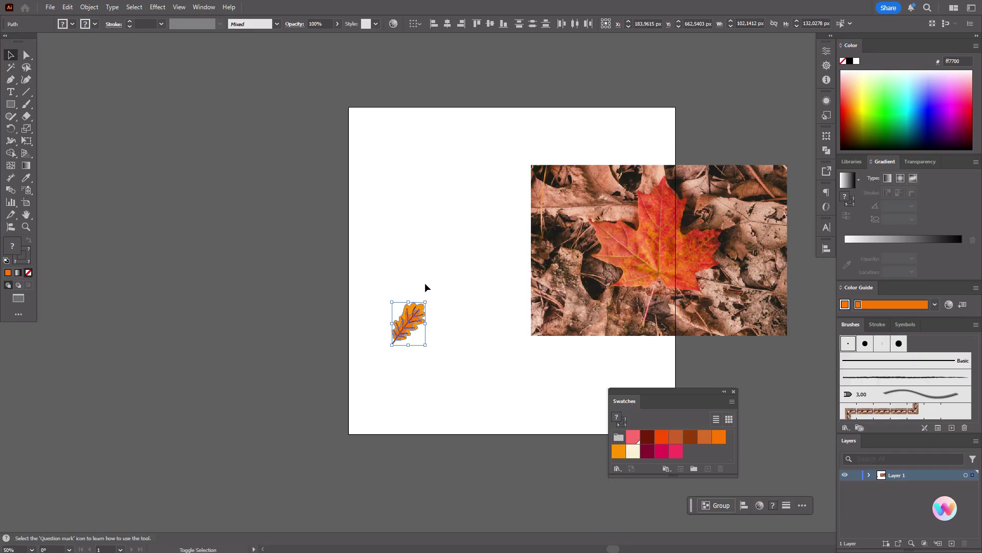
pyautogui.click(452, 290)
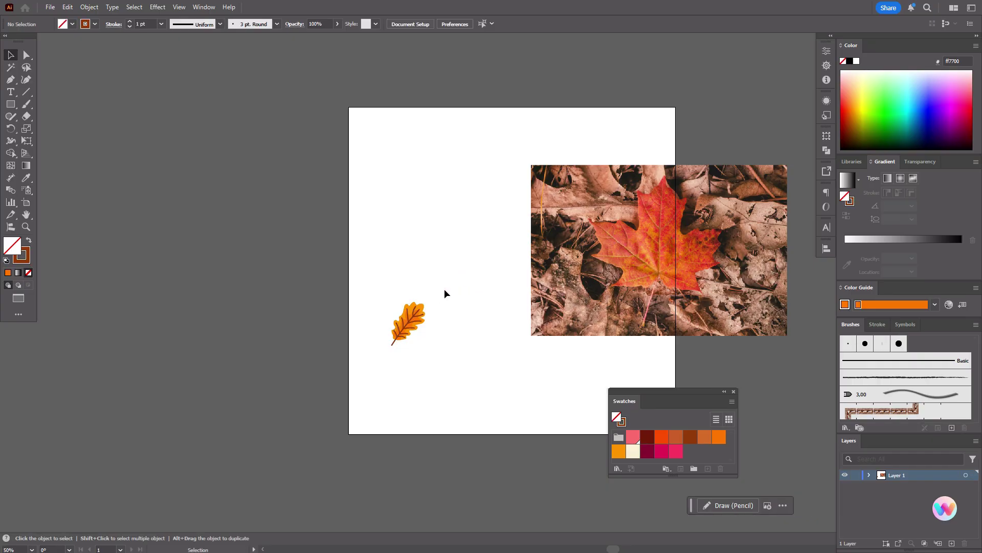
pyautogui.moveTo(377, 284); pyautogui.dragTo(445, 355)
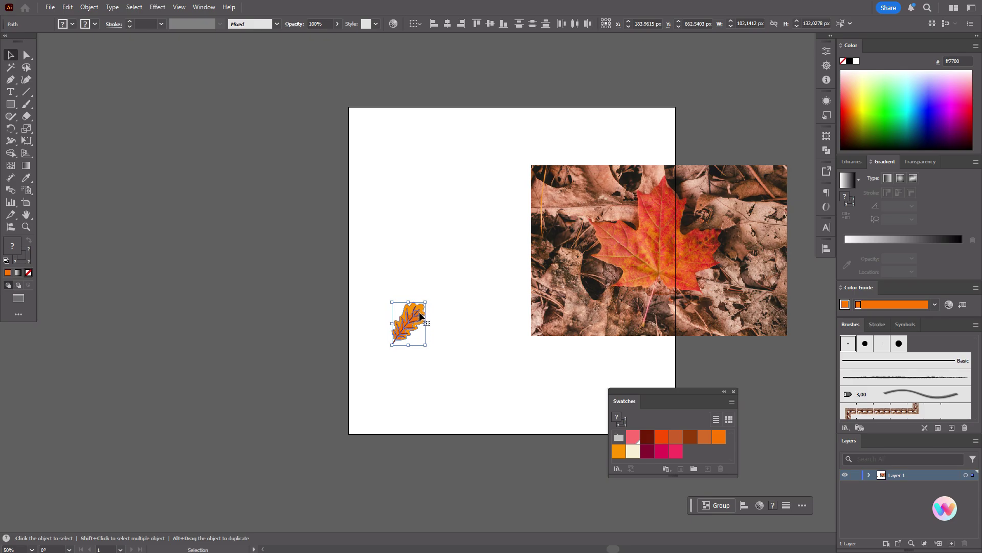
pyautogui.click(441, 308)
pyautogui.moveTo(375, 292); pyautogui.dragTo(391, 143)
pyautogui.click(424, 177)
# Move the maple photo fully onto the artboard and set no fill with a pink fa3861 stroke
pyautogui.moveTo(690, 263); pyautogui.dragTo(529, 292)
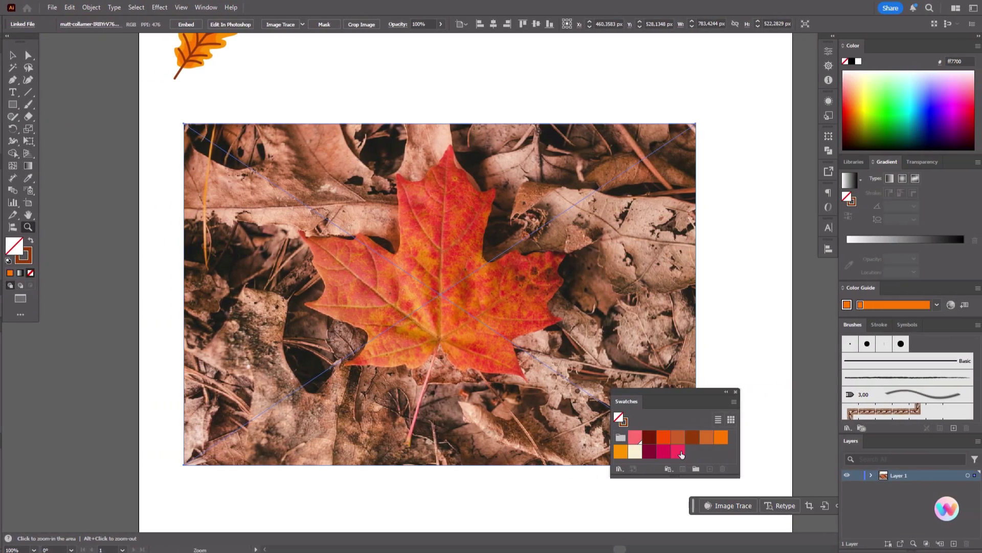
pyautogui.click(676, 450)
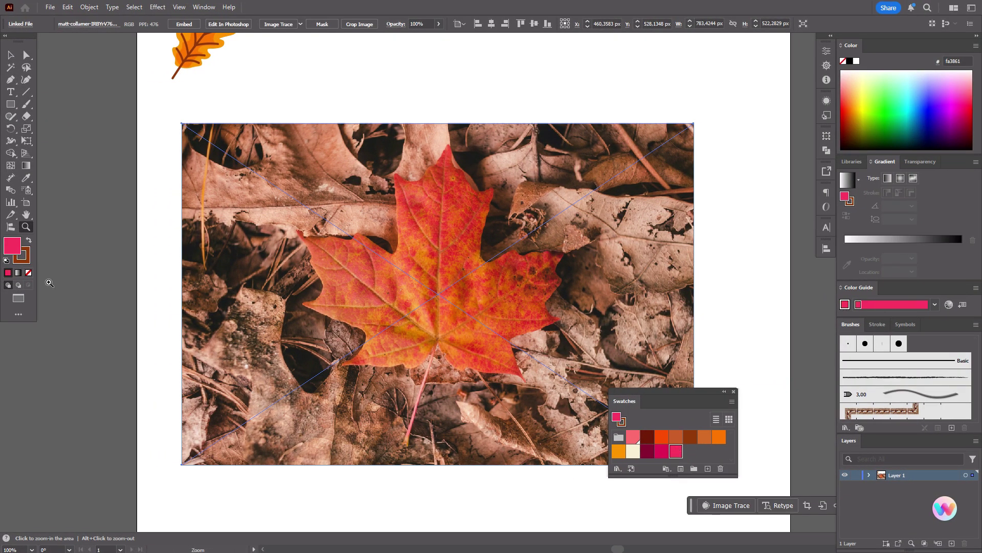
pyautogui.click(29, 272)
pyautogui.press('x')
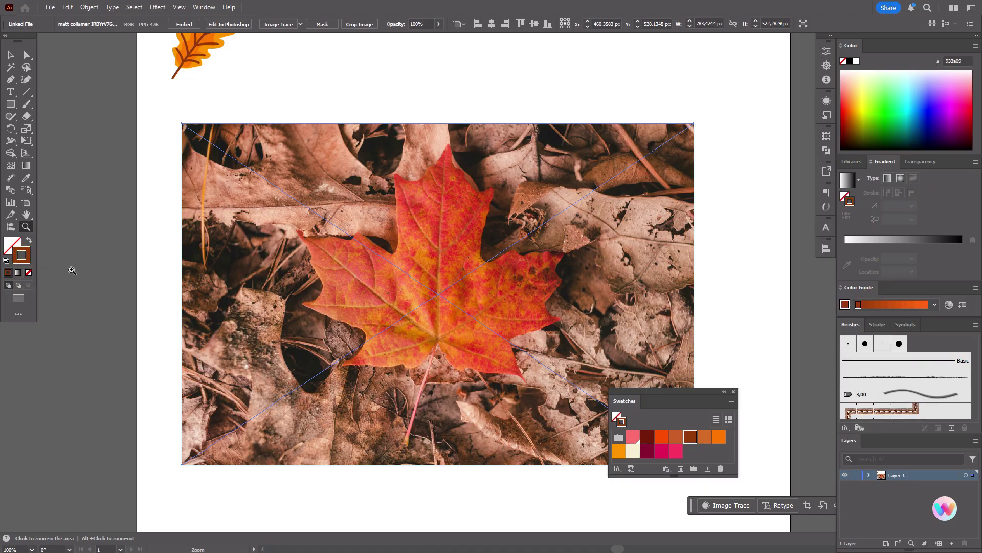
pyautogui.click(679, 456)
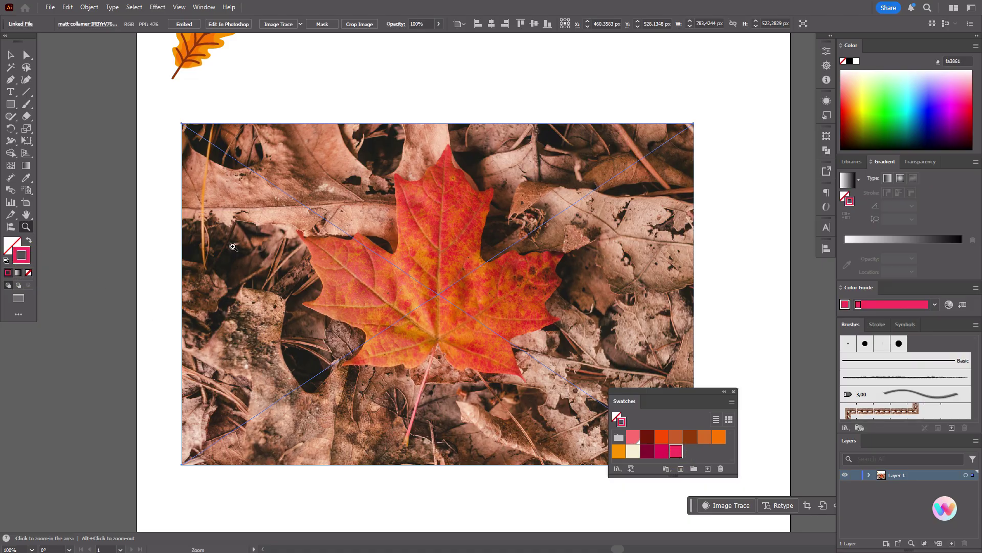
# Start the maple outline with the Pen tool at the stem base, tracing the left lobes up to the notch below the top lobe
pyautogui.click(11, 80)
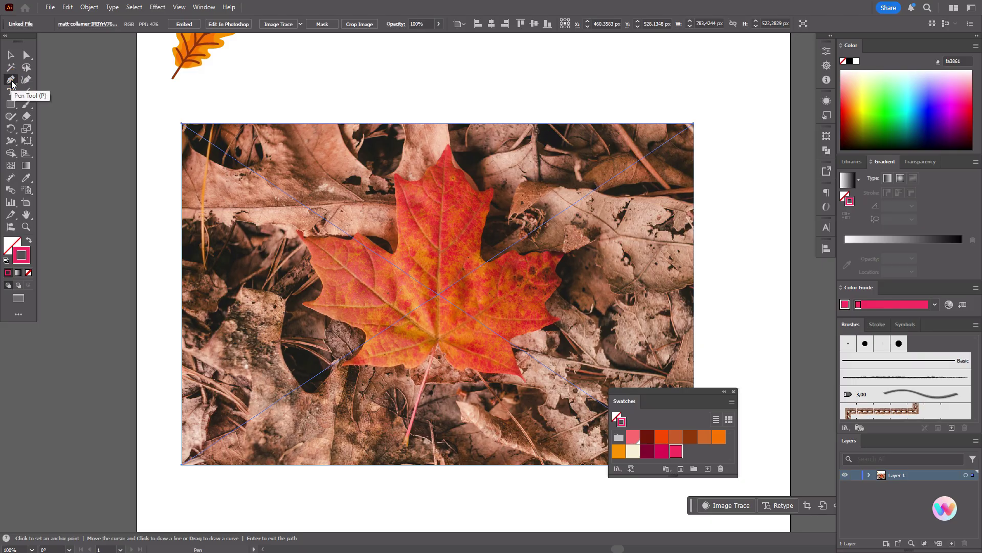
pyautogui.click(433, 341)
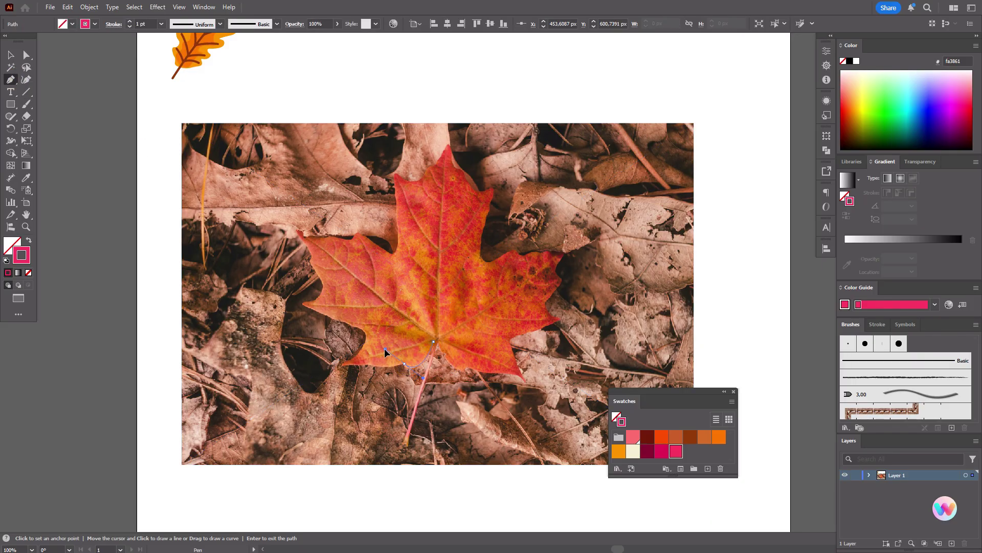
pyautogui.moveTo(404, 364); pyautogui.dragTo(343, 366)
pyautogui.moveTo(341, 368); pyautogui.dragTo(303, 308)
pyautogui.click(302, 305)
pyautogui.click(311, 261)
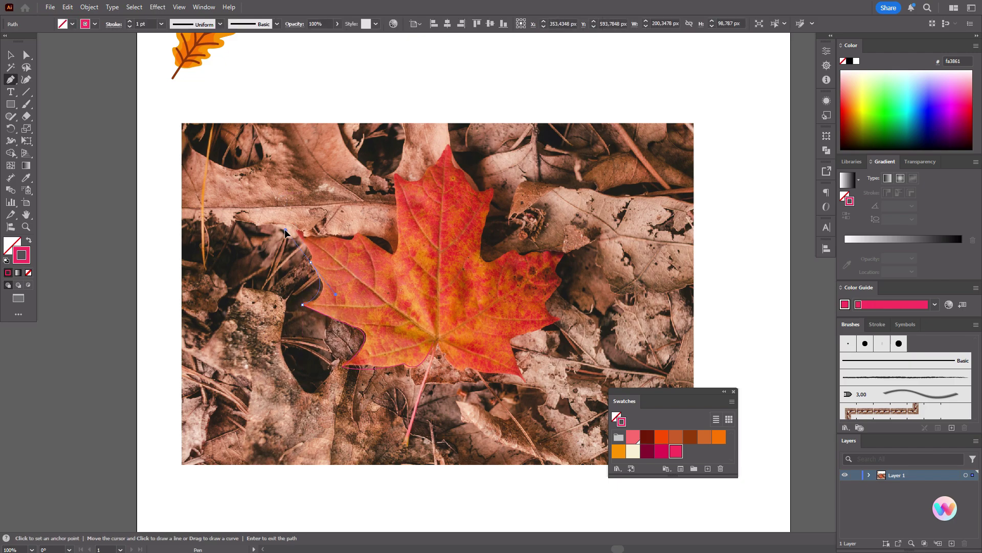
pyautogui.moveTo(297, 230); pyautogui.dragTo(356, 238)
pyautogui.click(393, 254)
# Continue the maple outline around the top lobe and down to the notch on its right side
pyautogui.click(396, 175)
pyautogui.click(426, 168)
pyautogui.moveTo(448, 144); pyautogui.dragTo(465, 177)
pyautogui.click(491, 191)
pyautogui.click(482, 259)
# Trace the maple's right lobes, close the outline at its starting point near the stem, and deselect it
pyautogui.moveTo(513, 249); pyautogui.dragTo(532, 253)
pyautogui.click(564, 251)
pyautogui.click(563, 279)
pyautogui.click(560, 318)
pyautogui.moveTo(511, 338); pyautogui.dragTo(514, 342)
pyautogui.click(523, 380)
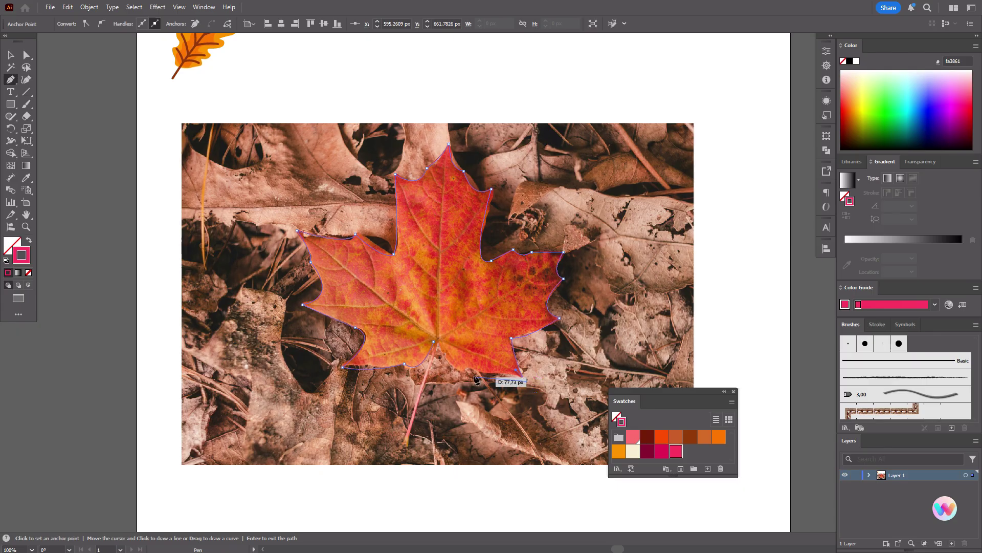
pyautogui.click(433, 340)
pyautogui.press('v')
pyautogui.hotkey('ctrl', 'shift', 'a')
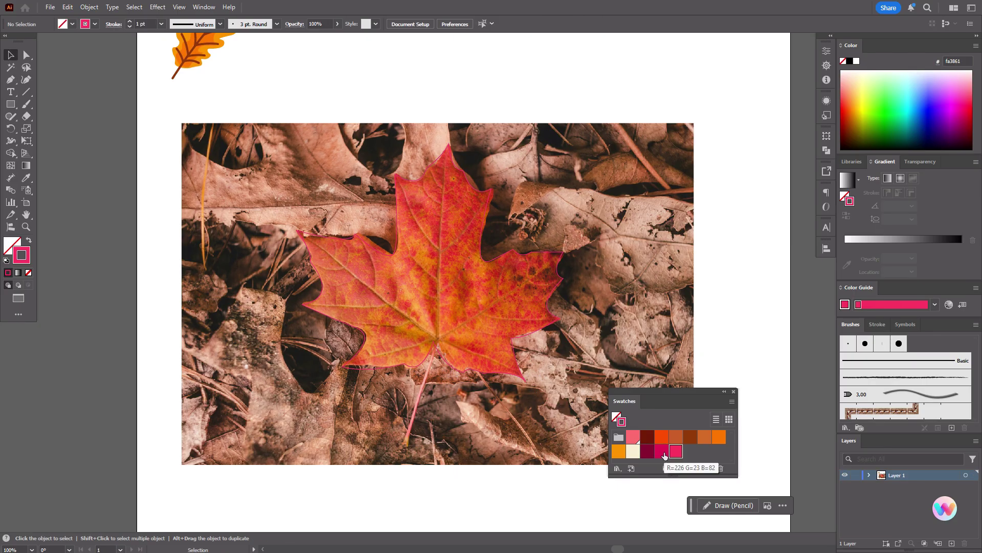
# Start a smaller inner maple shape with the Pen tool and an e21752 stroke, running from the stem base through the left lobes
pyautogui.click(664, 451)
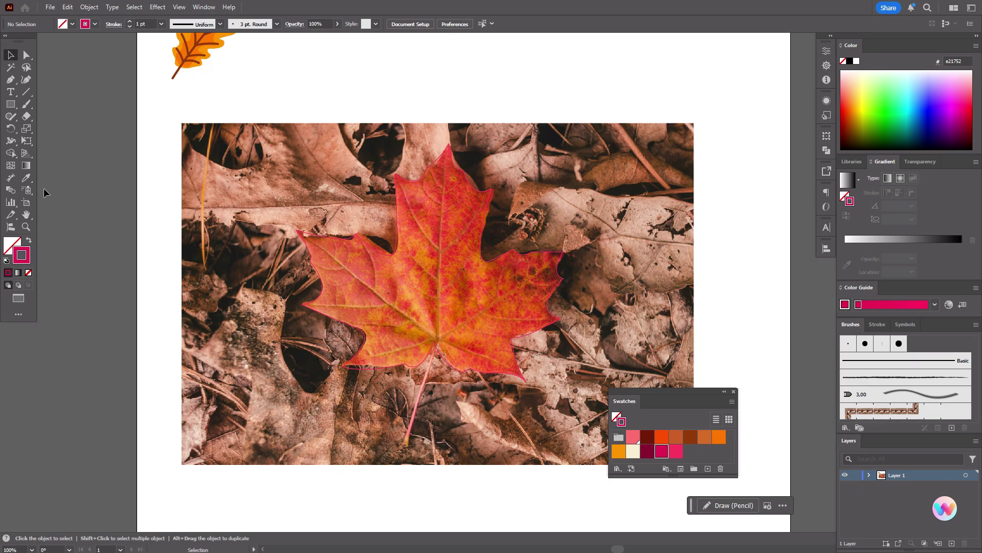
pyautogui.click(11, 80)
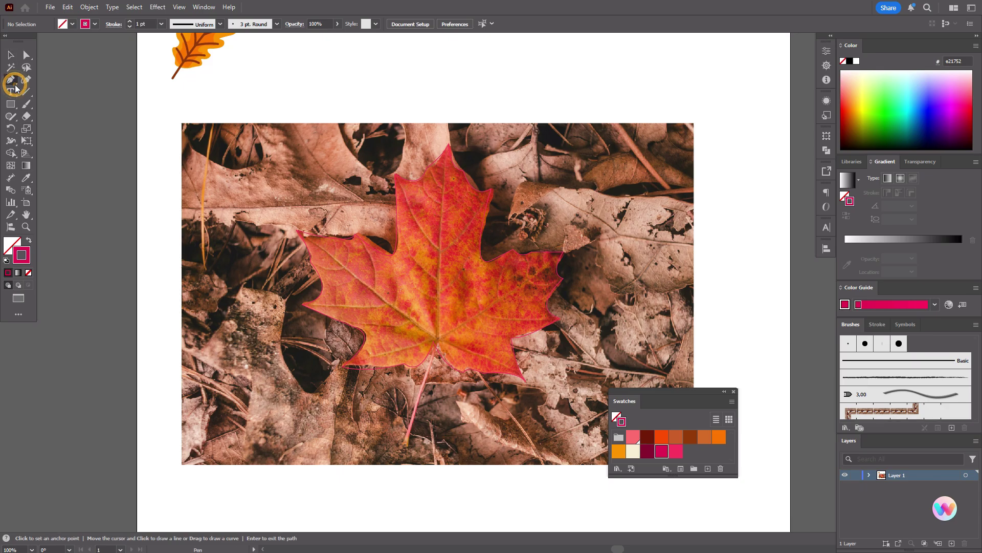
pyautogui.click(435, 332)
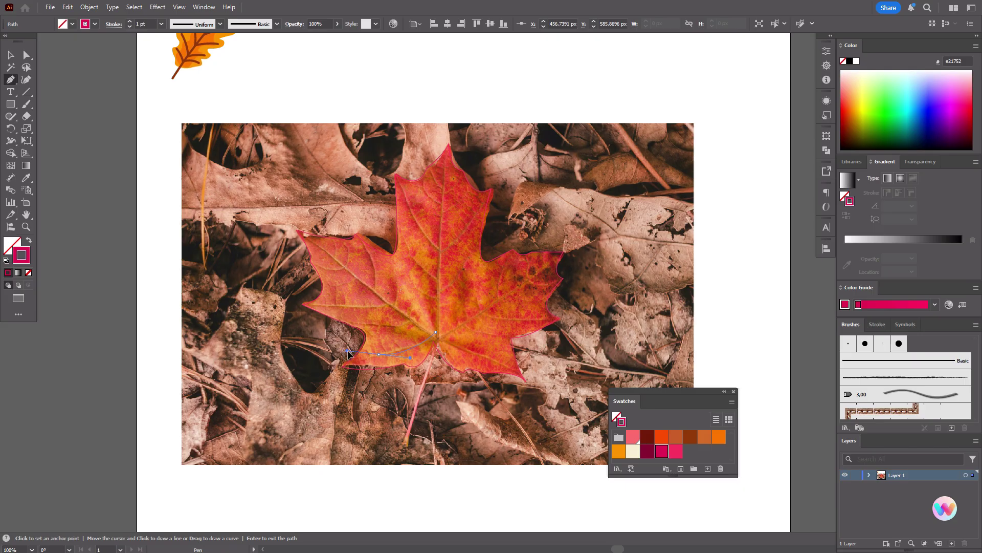
pyautogui.moveTo(354, 355); pyautogui.dragTo(354, 354)
pyautogui.moveTo(407, 322)
pyautogui.mouseDown()
pyautogui.moveTo(404, 342)
pyautogui.moveTo(420, 333)
pyautogui.moveTo(410, 329)
pyautogui.mouseUp()
pyautogui.moveTo(341, 303); pyautogui.dragTo(354, 295)
pyautogui.moveTo(386, 303); pyautogui.dragTo(386, 283)
# Continue the inner maple shape through the top and right lobes and close it at its starting point
pyautogui.moveTo(436, 244); pyautogui.dragTo(469, 302)
pyautogui.moveTo(519, 284); pyautogui.dragTo(538, 322)
pyautogui.moveTo(499, 364); pyautogui.dragTo(549, 365)
pyautogui.click(436, 331)
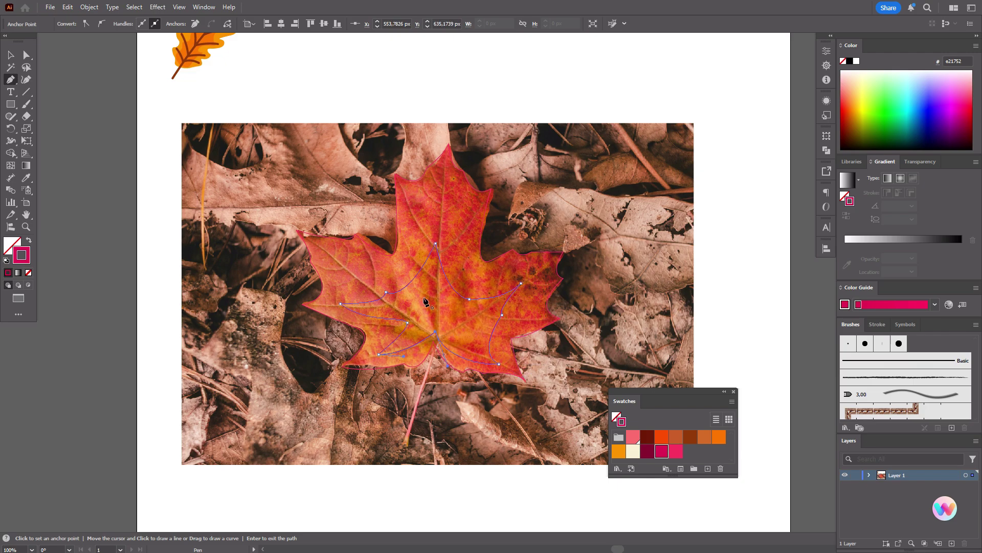
# Swap stroke and fill on the inner and outer maple shapes to make both solid
pyautogui.click(15, 52)
pyautogui.click(29, 240)
pyautogui.click(73, 247)
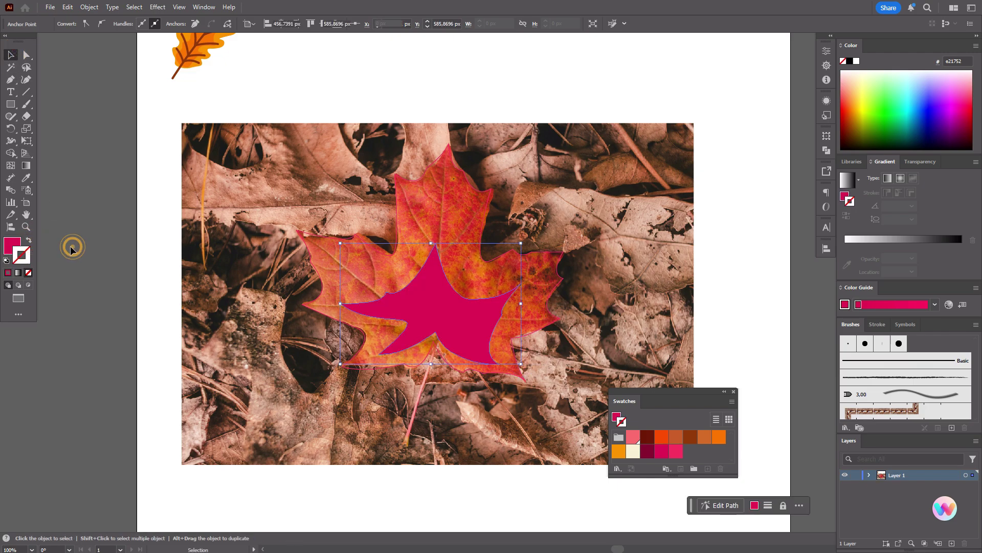
pyautogui.click(563, 278)
pyautogui.click(29, 241)
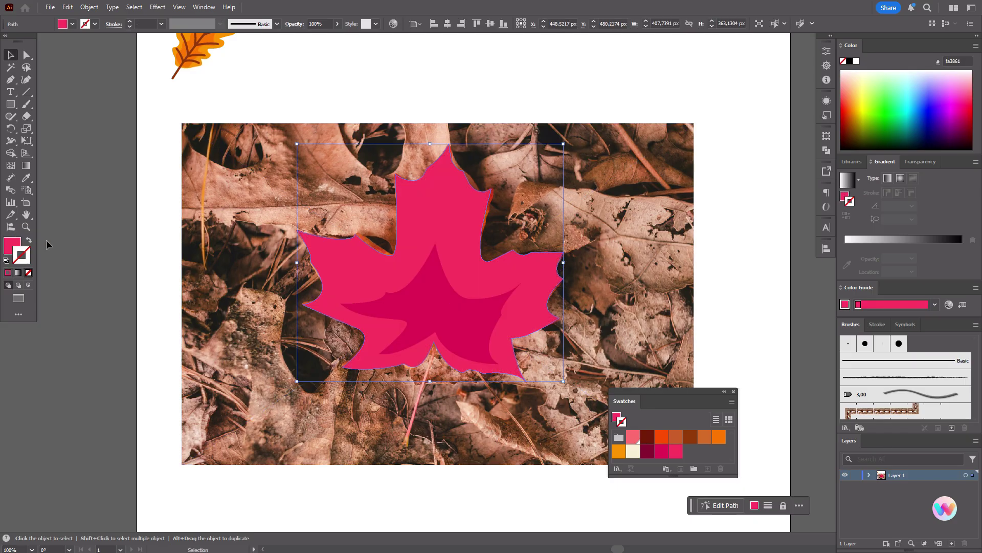
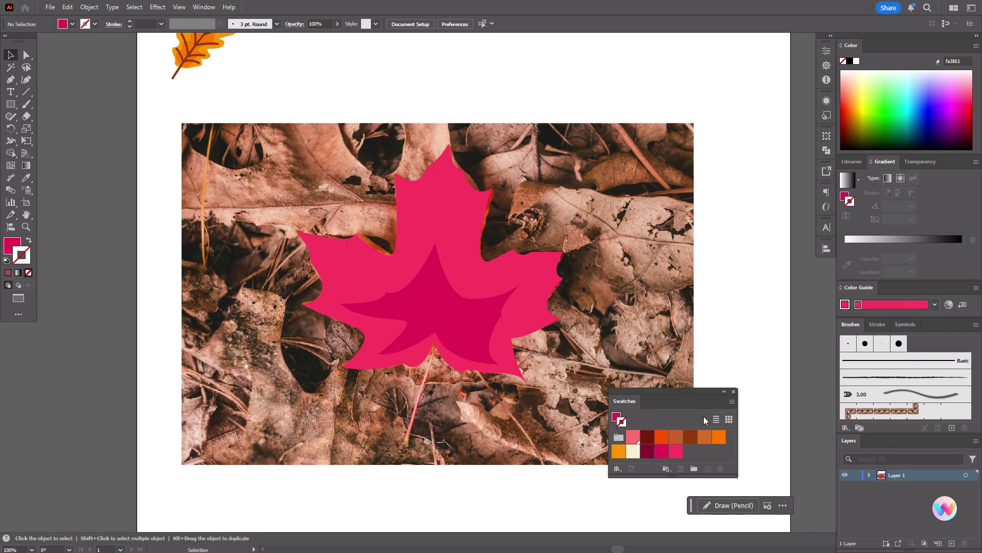
# Swap fill and stroke back on the inner and outer maple shapes so only their outlines cover the photo, and deselect them
pyautogui.click(435, 304)
pyautogui.click(435, 301)
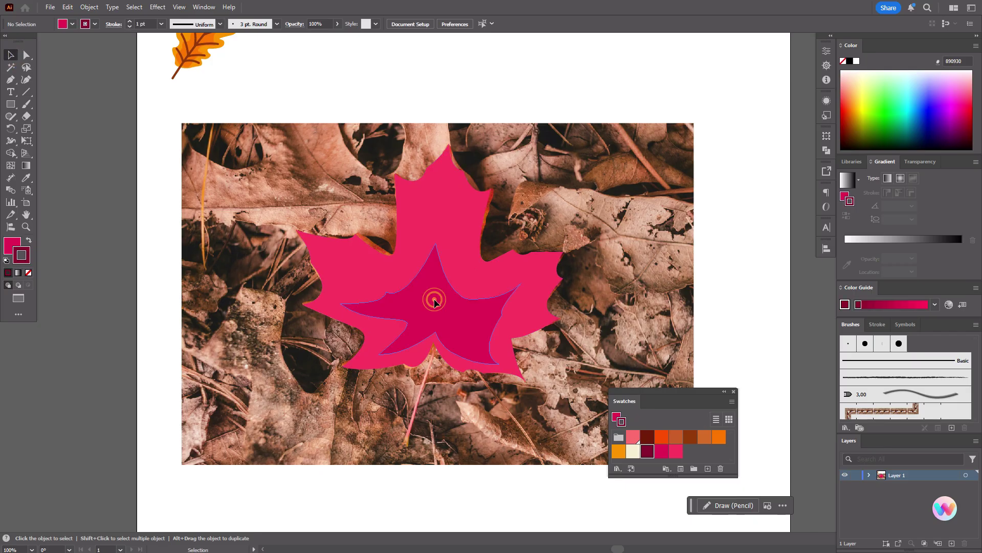
pyautogui.click(452, 224)
pyautogui.keyDown('shift'); pyautogui.click(451, 324); pyautogui.keyUp('shift')
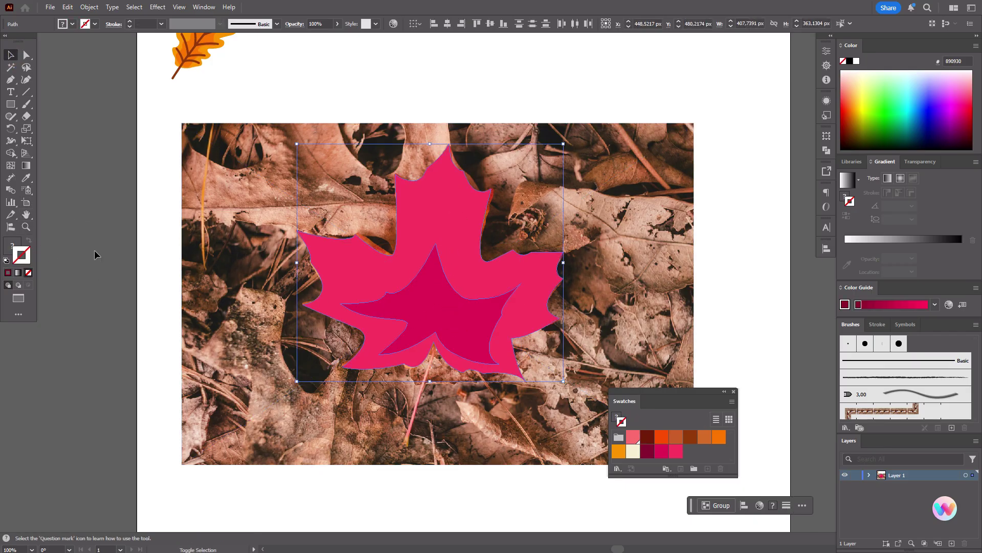
pyautogui.click(461, 320)
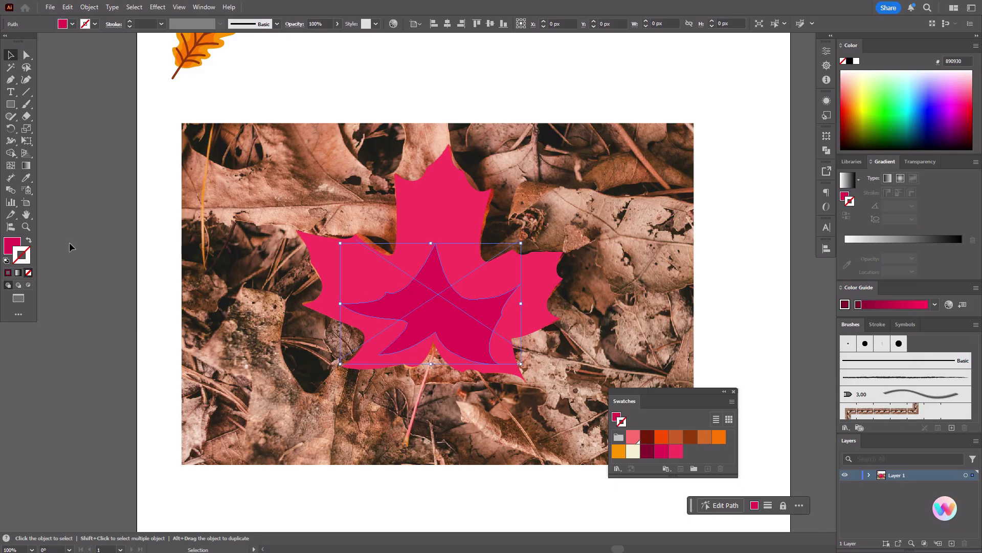
pyautogui.click(28, 242)
pyautogui.click(456, 237)
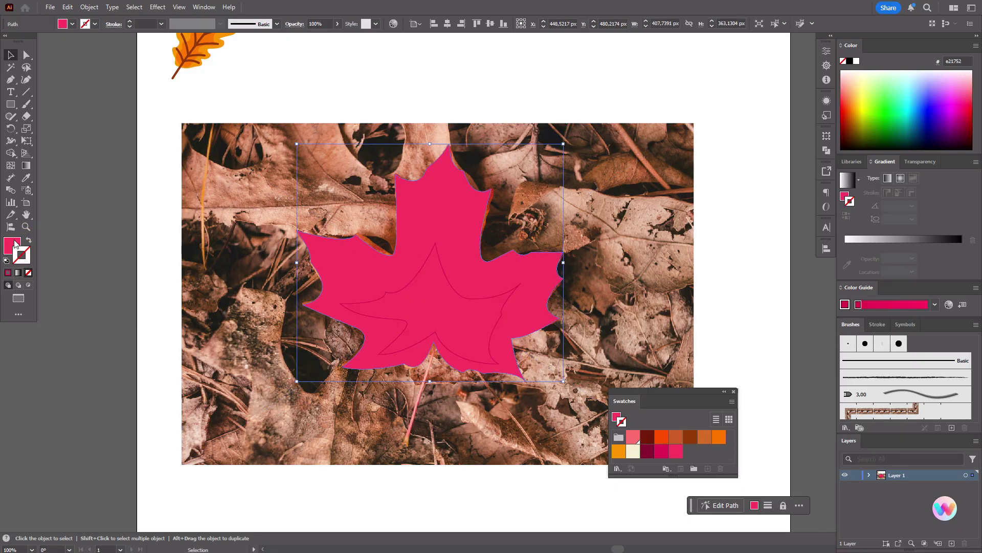
pyautogui.click(28, 241)
pyautogui.hotkey('ctrl', 'shift', 'a')
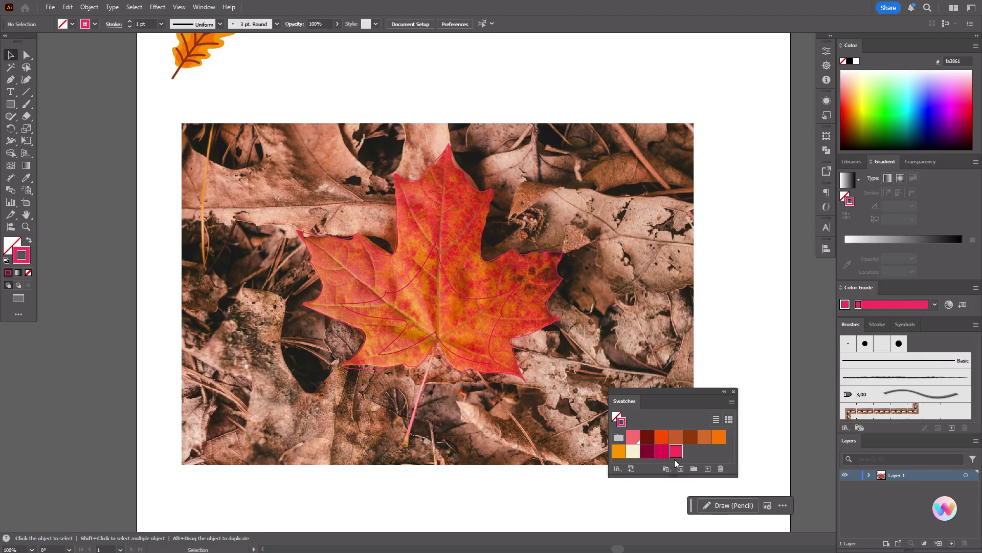
# Set the stroke color to the dark 890930 swatch and activate the Paintbrush for the maple veins
pyautogui.click(646, 453)
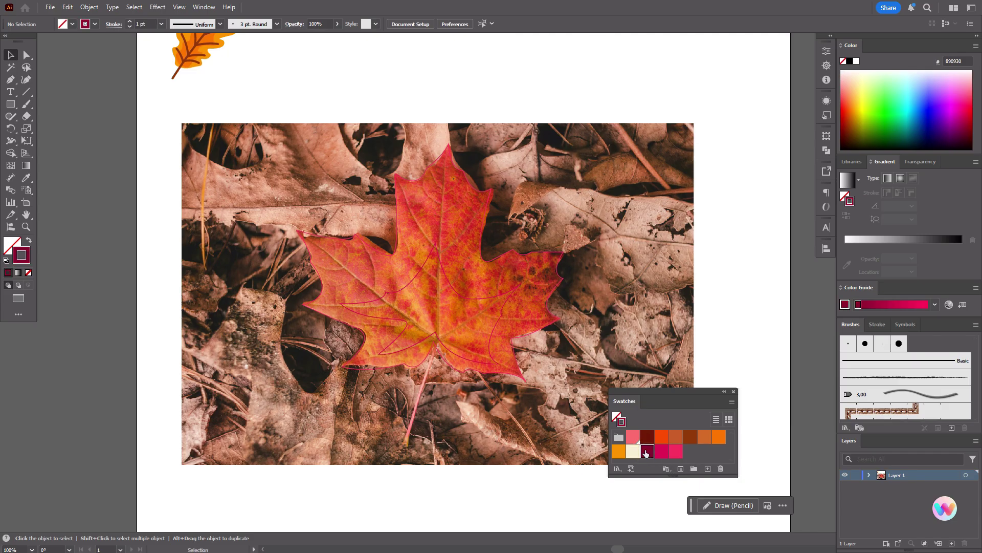
pyautogui.click(27, 105)
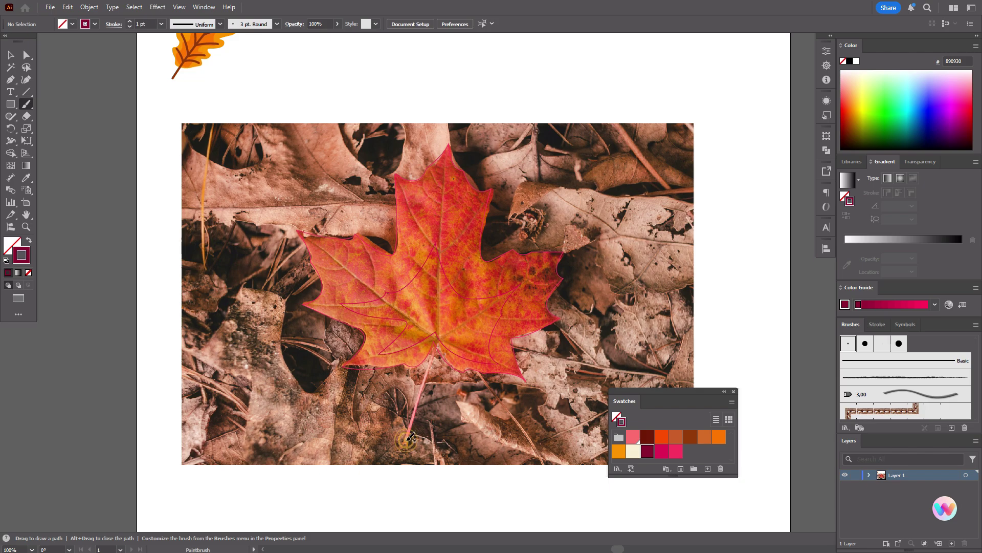
pyautogui.moveTo(408, 443); pyautogui.dragTo(409, 424)
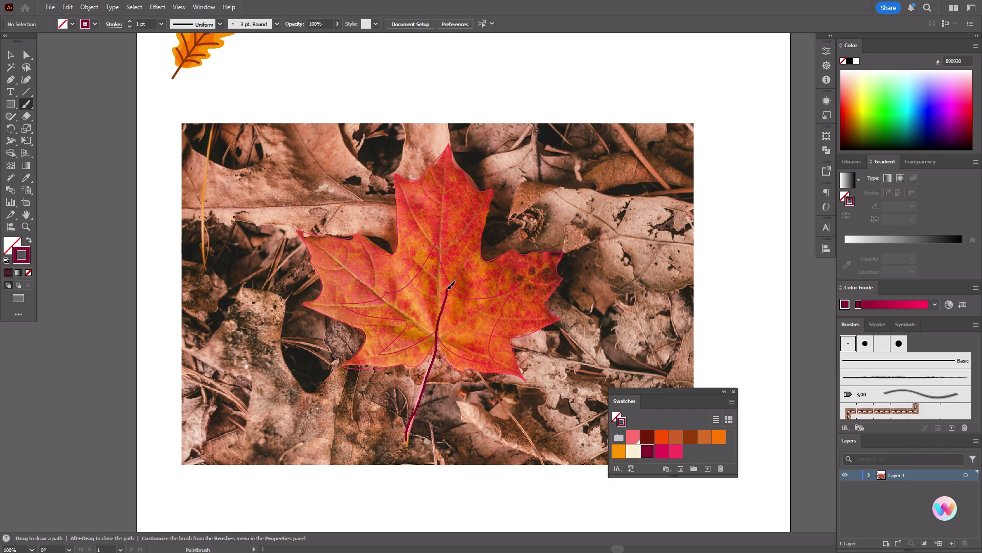
pyautogui.moveTo(452, 285); pyautogui.dragTo(450, 287)
pyautogui.hotkey('ctrl', 'z')
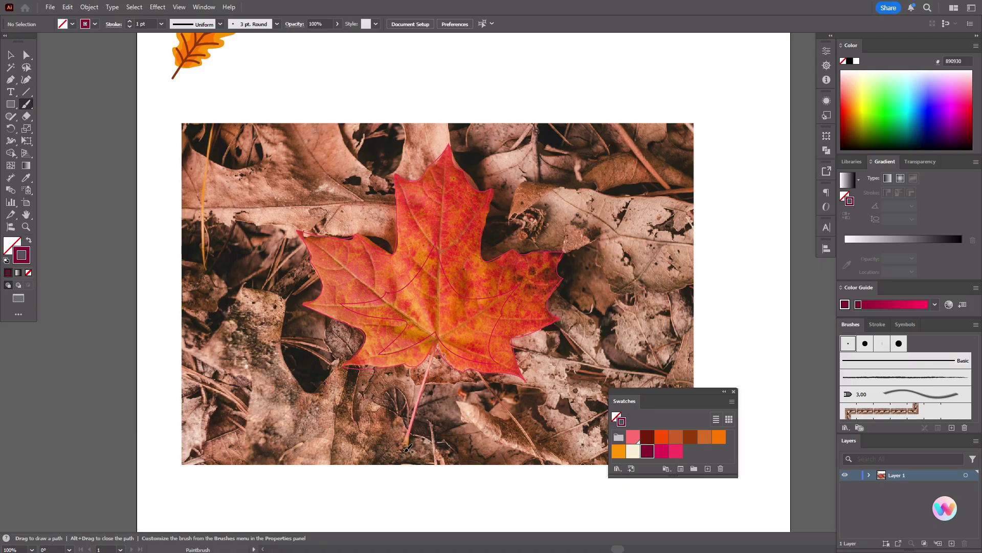
# Paint the maple's stem and central vein up into the top lobe, plus the right lobe's main vein with side branches
pyautogui.moveTo(407, 442); pyautogui.dragTo(415, 415)
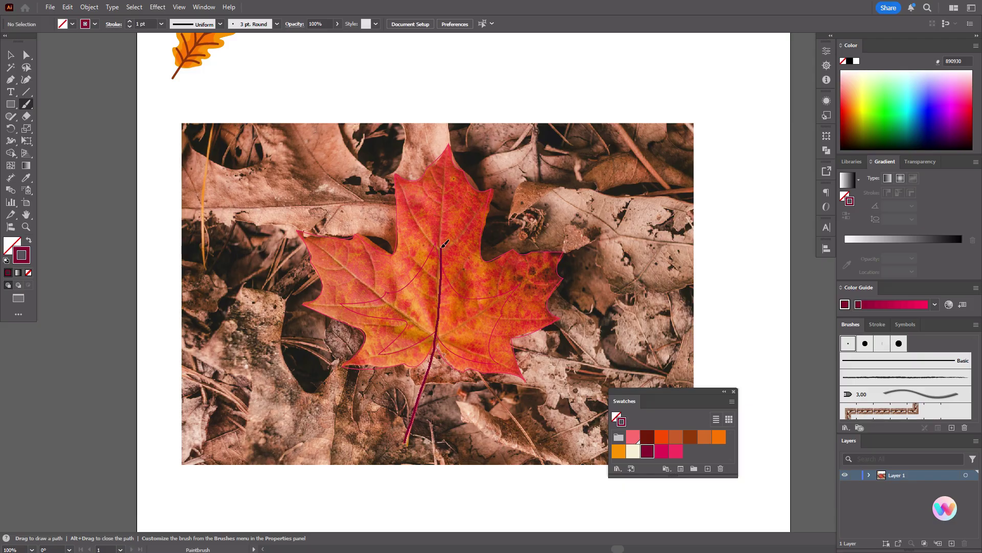
pyautogui.moveTo(443, 188); pyautogui.dragTo(445, 187)
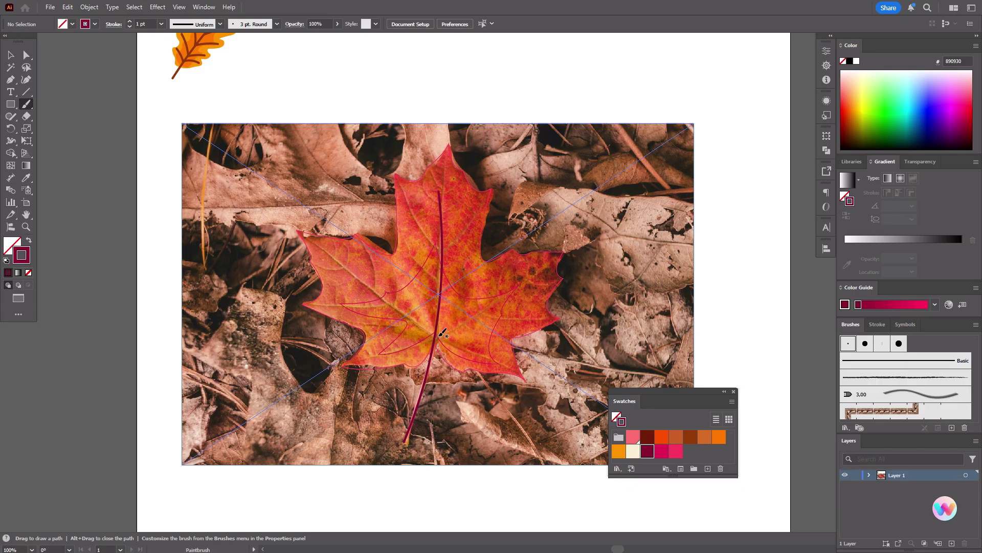
pyautogui.moveTo(439, 330); pyautogui.dragTo(480, 313)
pyautogui.moveTo(546, 271); pyautogui.dragTo(532, 282)
pyautogui.moveTo(487, 318)
pyautogui.mouseDown()
pyautogui.moveTo(481, 330)
pyautogui.moveTo(504, 338)
pyautogui.mouseUp()
pyautogui.moveTo(476, 268); pyautogui.dragTo(473, 307)
pyautogui.moveTo(515, 264)
pyautogui.mouseDown()
pyautogui.moveTo(499, 299)
pyautogui.moveTo(535, 321)
pyautogui.mouseUp()
# Paint the left lobe's main vein from the stem junction toward its tip, with curved side branches above and below it
pyautogui.moveTo(435, 332)
pyautogui.mouseDown()
pyautogui.moveTo(364, 358)
pyautogui.moveTo(326, 250)
pyautogui.mouseUp()
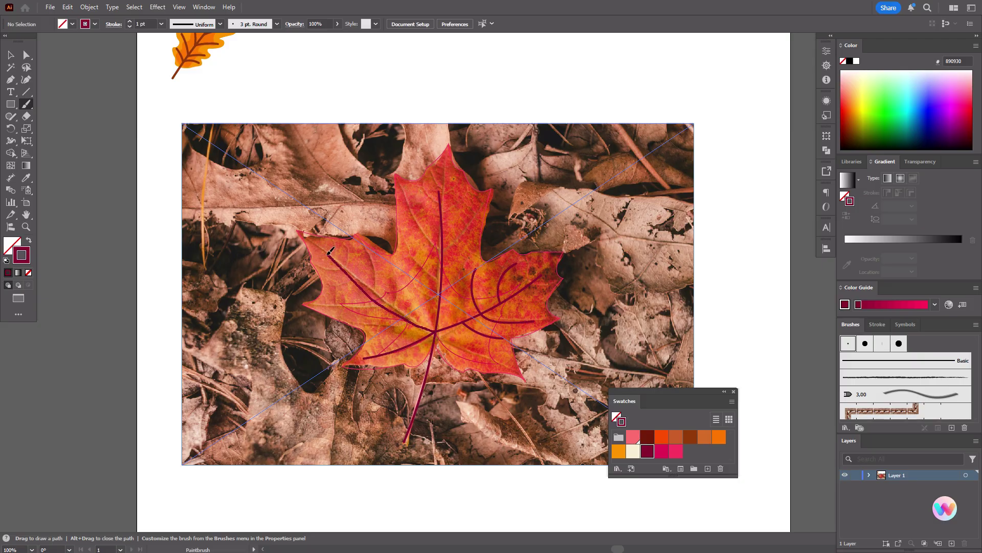
pyautogui.moveTo(410, 282); pyautogui.dragTo(407, 320)
pyautogui.moveTo(359, 318); pyautogui.dragTo(405, 320)
pyautogui.moveTo(400, 317); pyautogui.dragTo(394, 264)
pyautogui.moveTo(322, 306); pyautogui.dragTo(391, 310)
pyautogui.moveTo(381, 300); pyautogui.dragTo(367, 251)
pyautogui.moveTo(351, 273); pyautogui.dragTo(315, 257)
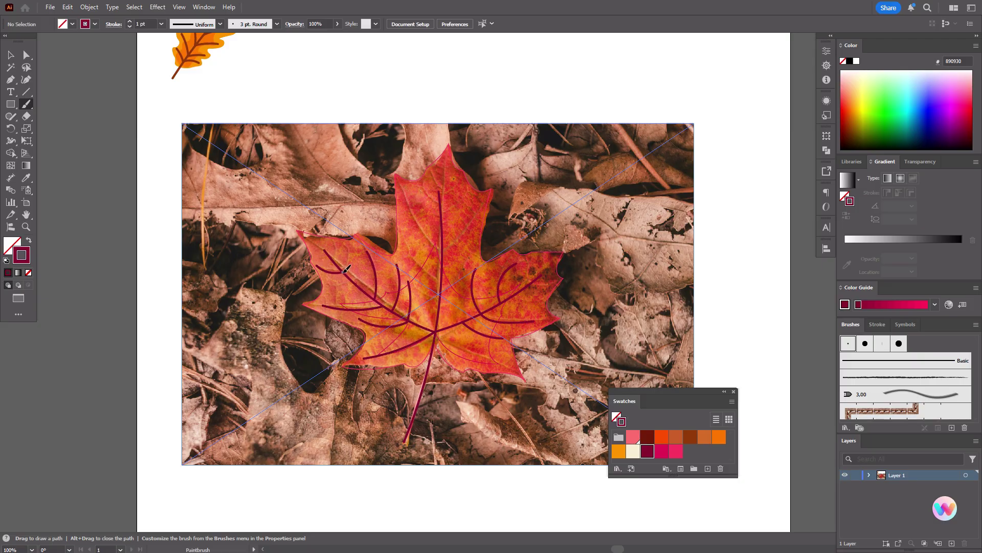
# Paint curved side veins branching from the central vein into both sides of the top lobe
pyautogui.moveTo(402, 231); pyautogui.dragTo(439, 275)
pyautogui.moveTo(402, 185)
pyautogui.mouseDown()
pyautogui.moveTo(439, 251)
pyautogui.moveTo(483, 214)
pyautogui.mouseUp()
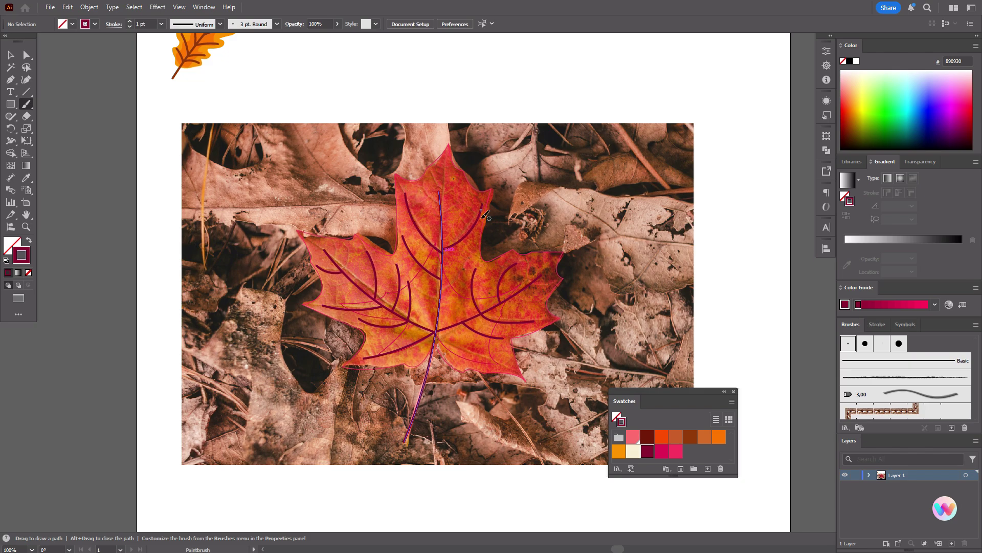
pyautogui.moveTo(410, 271); pyautogui.dragTo(438, 298)
# Swap stroke and fill on the outer maple outline and the inner shape so both become solid beneath the veins
pyautogui.press('v')
pyautogui.click(366, 358)
pyautogui.click(90, 247)
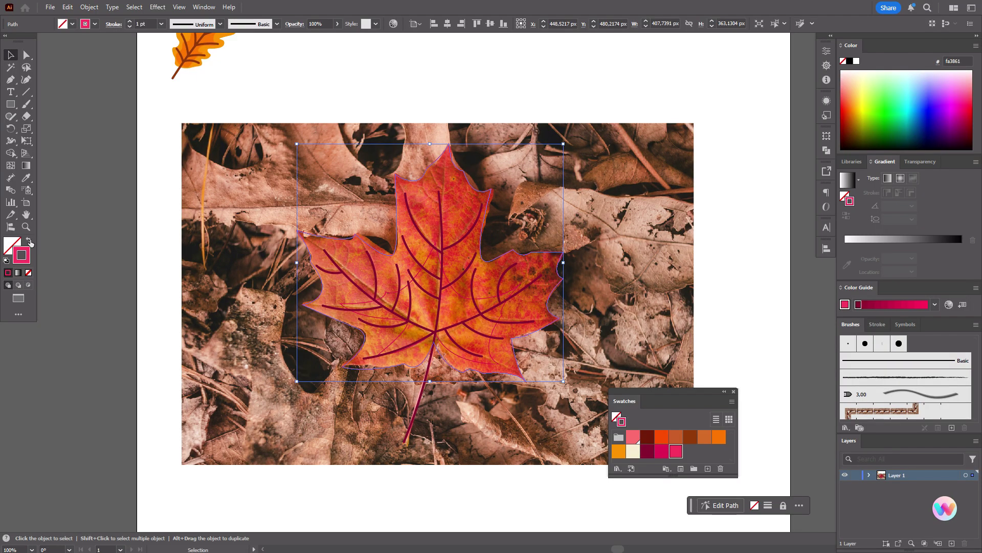
pyautogui.click(29, 241)
pyautogui.click(406, 293)
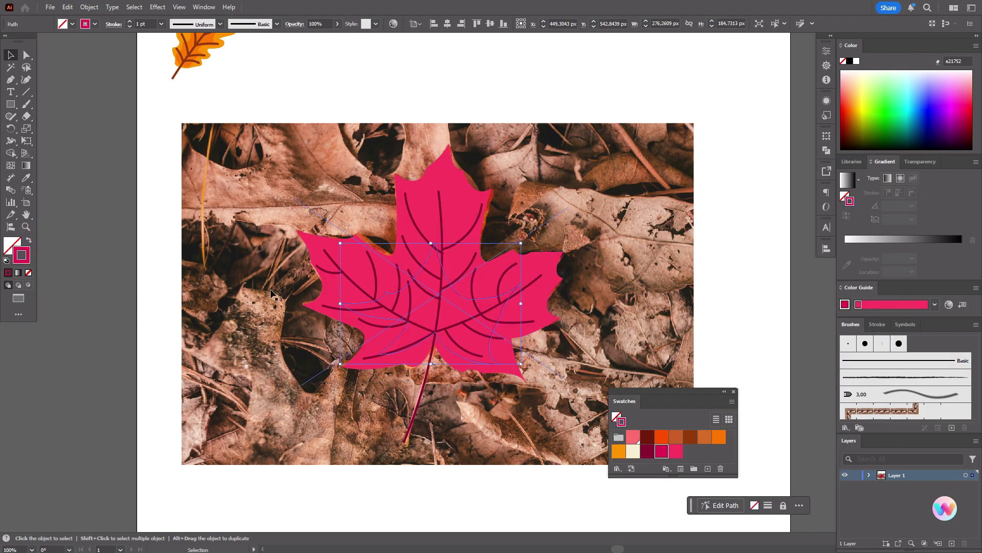
pyautogui.click(29, 241)
# Move the maple photo out from behind the leaf to the right edge of the artboard and deselect it
pyautogui.click(241, 210)
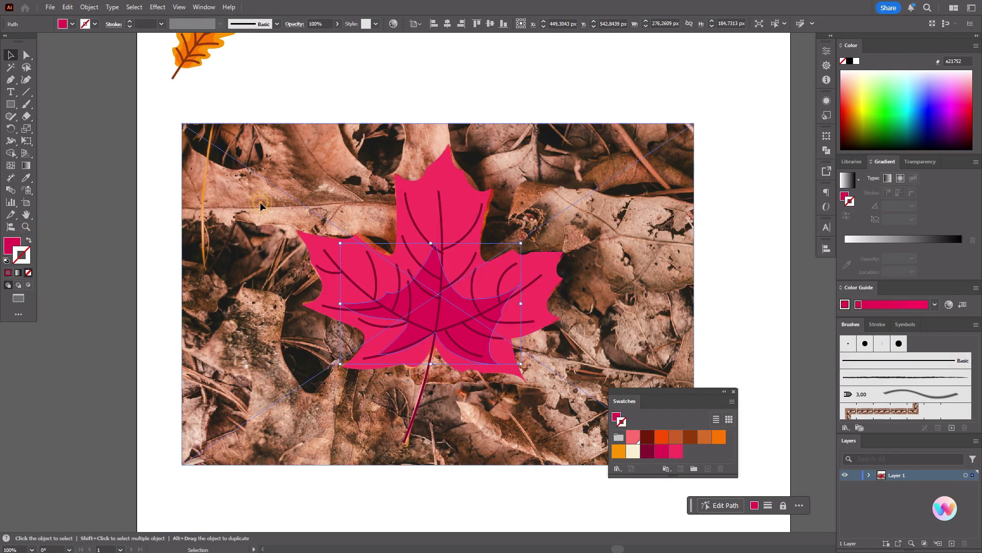
pyautogui.moveTo(221, 211); pyautogui.dragTo(724, 231)
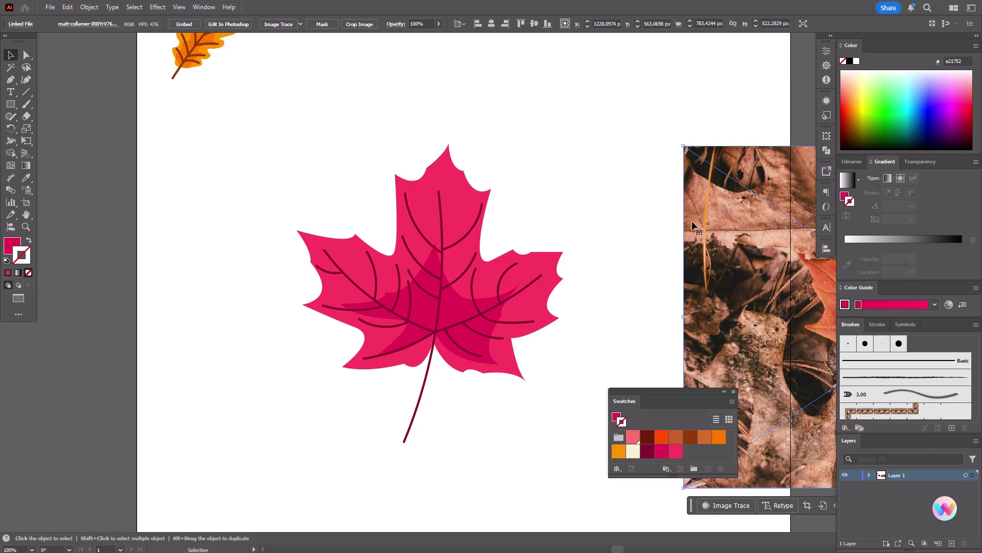
pyautogui.moveTo(336, 149); pyautogui.dragTo(390, 217)
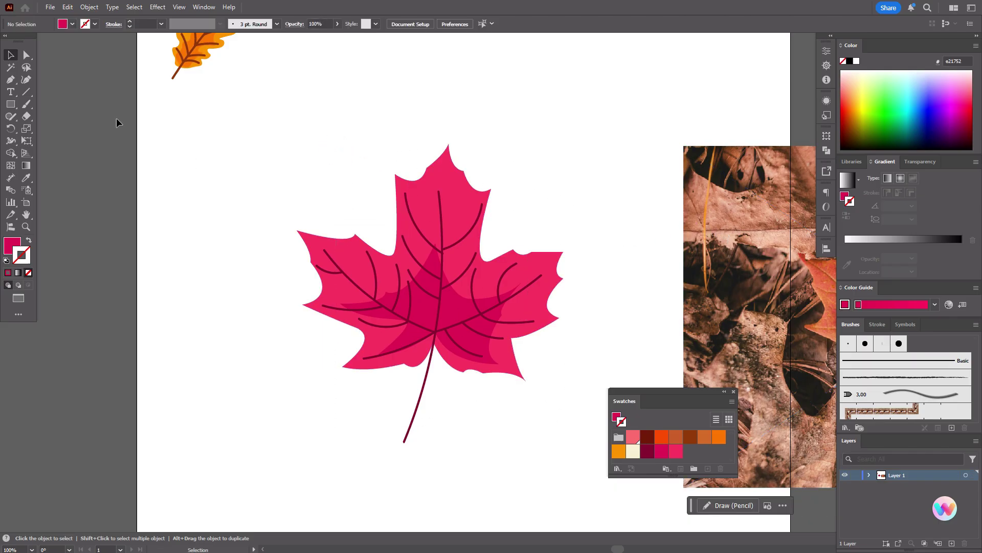
# Adjust the anchor point at the tip of the maple's lower-right lobe with Direct Selection, and deselect the shape
pyautogui.click(27, 55)
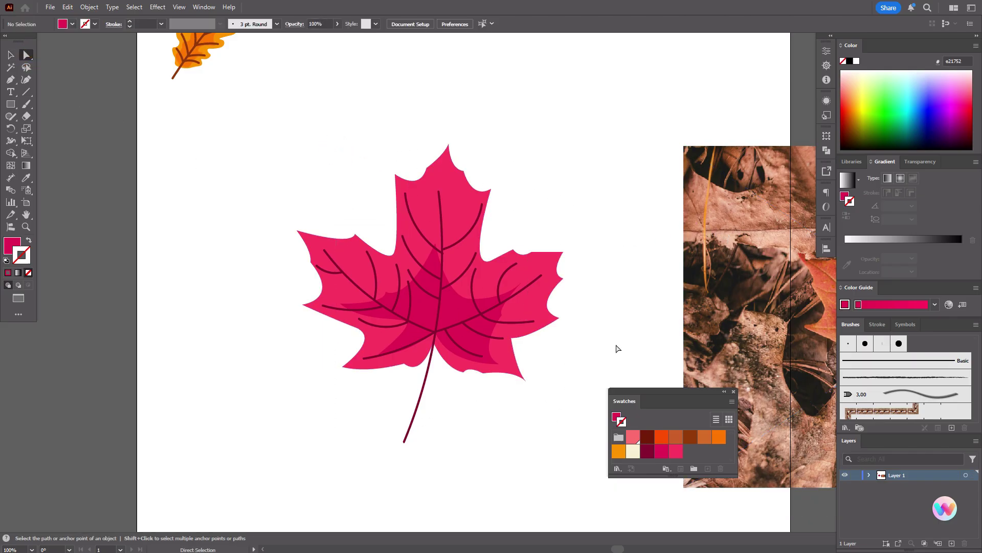
pyautogui.click(526, 380)
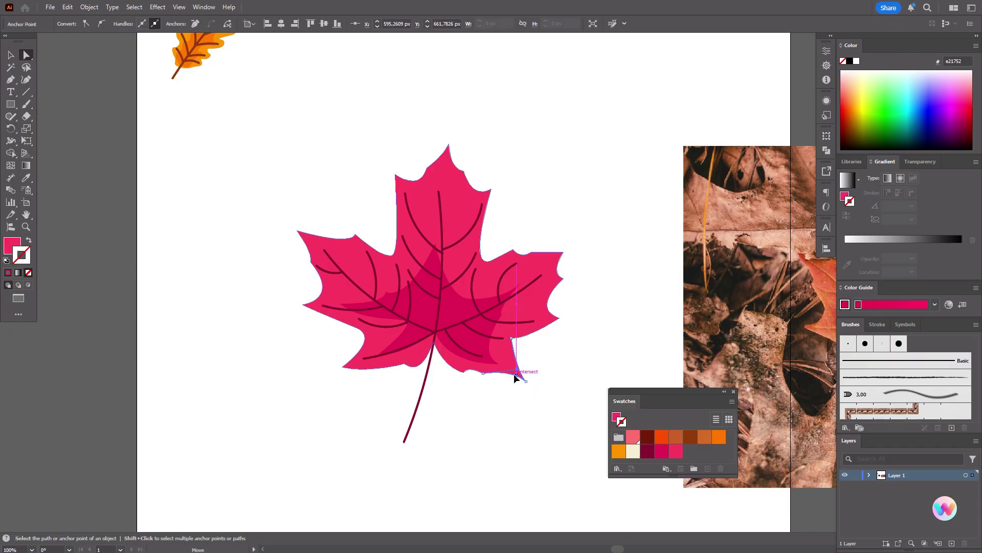
pyautogui.click(549, 380)
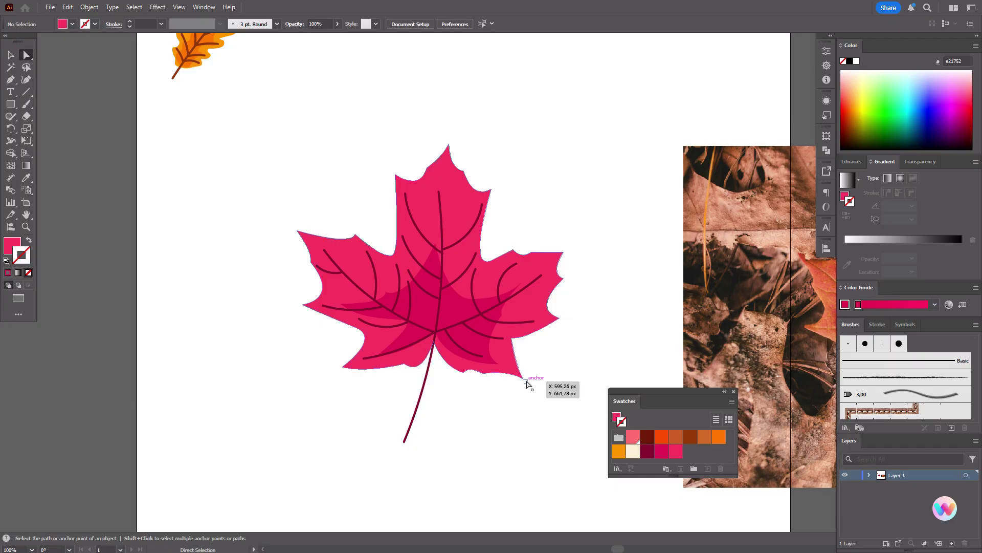
pyautogui.click(512, 382)
pyautogui.click(515, 374)
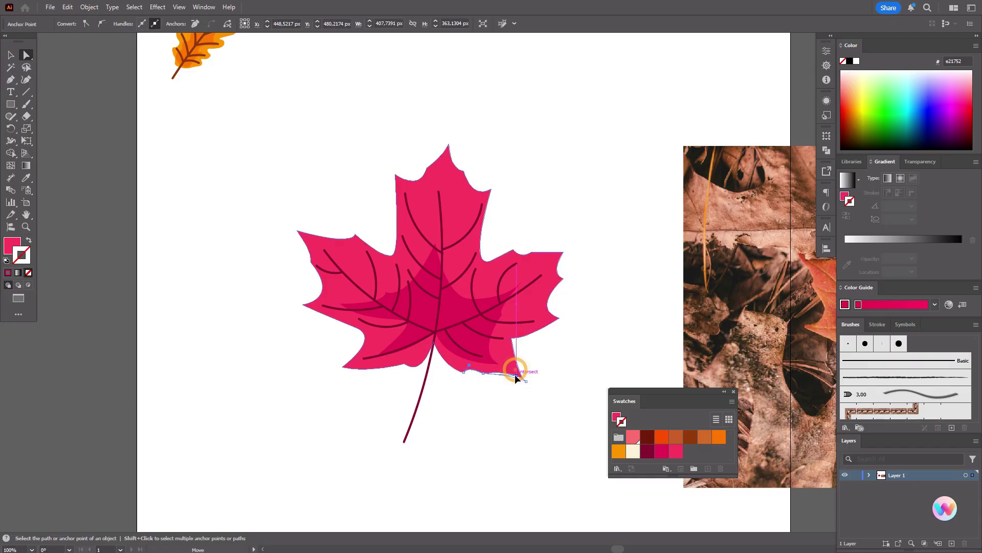
pyautogui.click(560, 374)
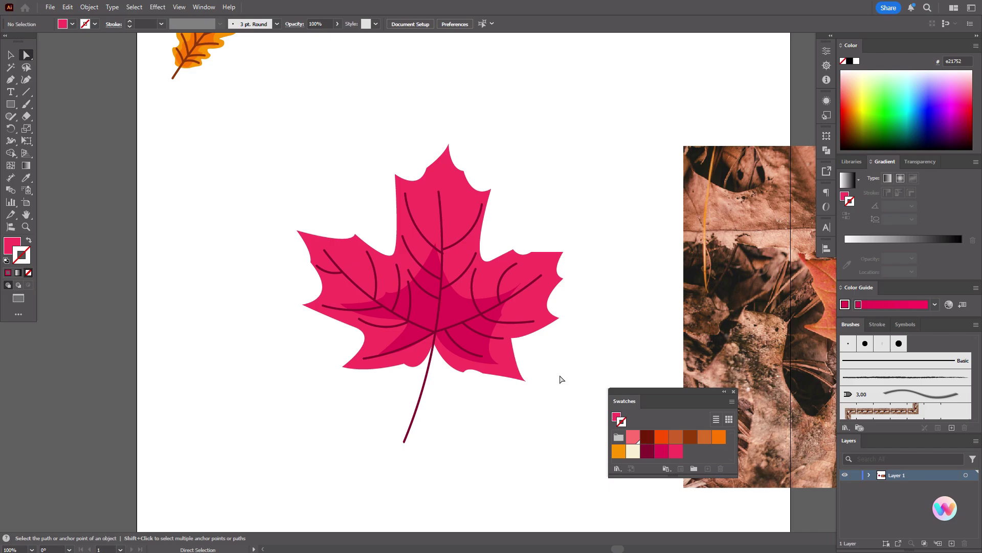
# Select the maple leaf's shapes, stem and veins and group them
pyautogui.click(10, 55)
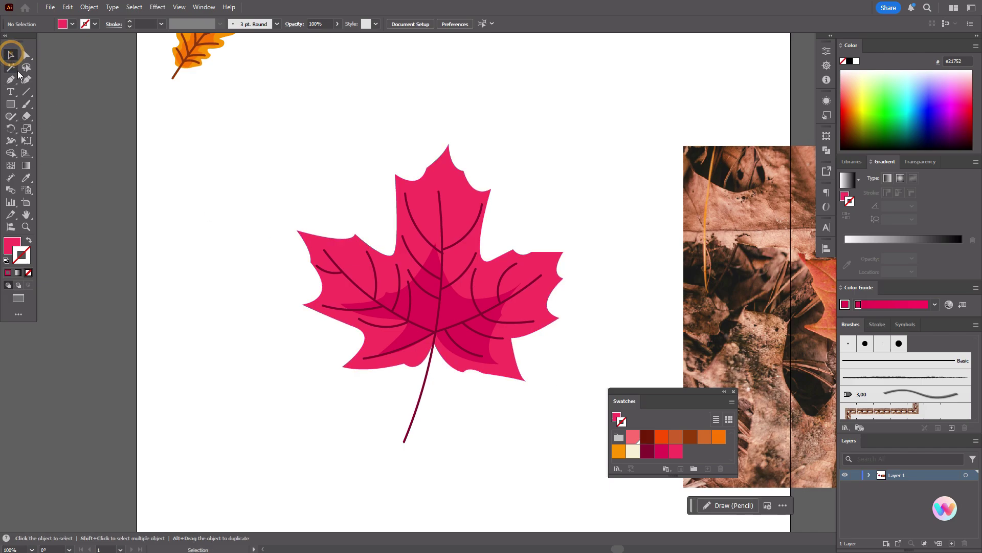
pyautogui.moveTo(324, 130)
pyautogui.mouseDown()
pyautogui.moveTo(545, 381)
pyautogui.moveTo(558, 418)
pyautogui.mouseUp()
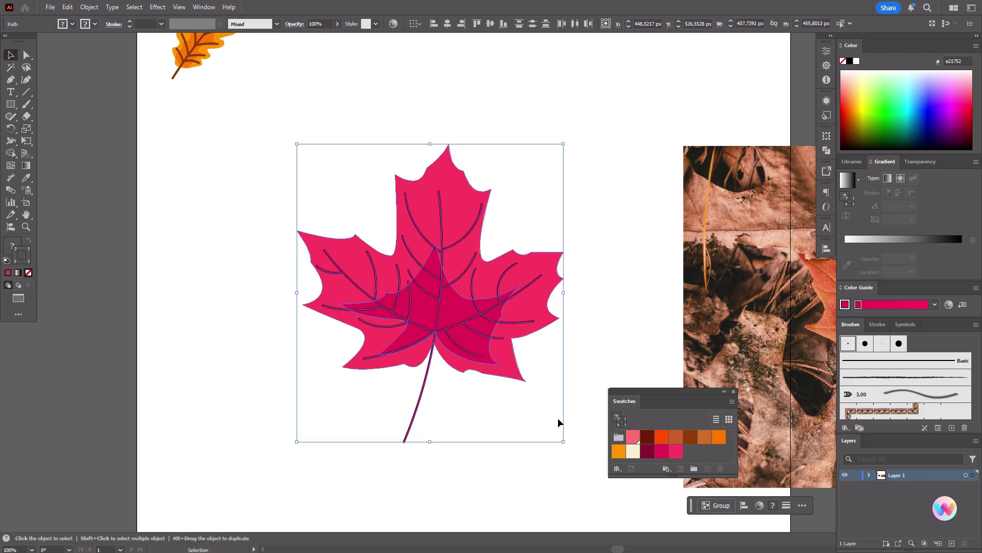
pyautogui.hotkey('ctrl', 'shift', 'b')
pyautogui.hotkey('ctrl', 'shift', 'b')
# Shrink the grouped maple leaf to about 161 px wide and place it directly to the right of the oak leaf
pyautogui.moveTo(430, 145); pyautogui.dragTo(422, 250)
pyautogui.scroll(3, 507, 315)
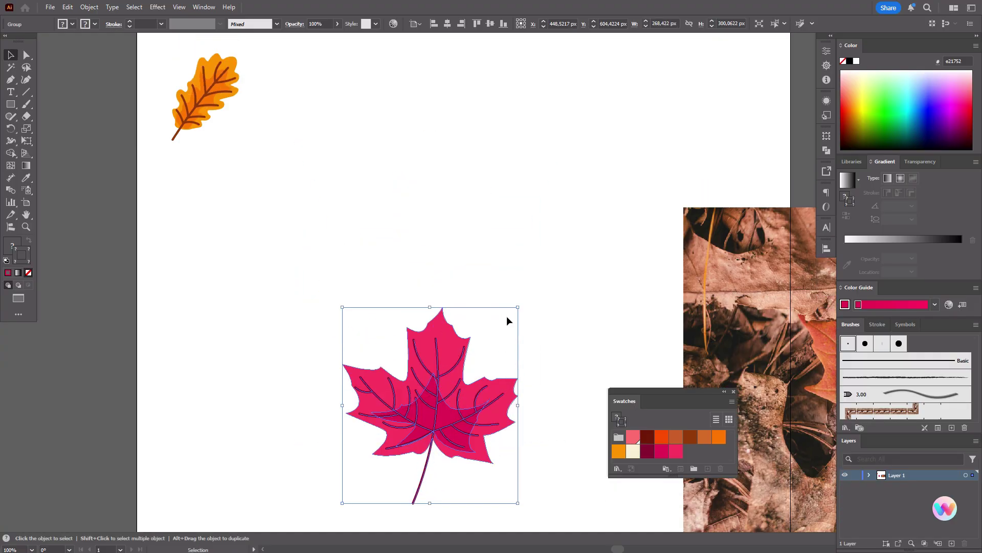
pyautogui.moveTo(428, 308); pyautogui.dragTo(434, 354)
pyautogui.moveTo(453, 423); pyautogui.dragTo(310, 172)
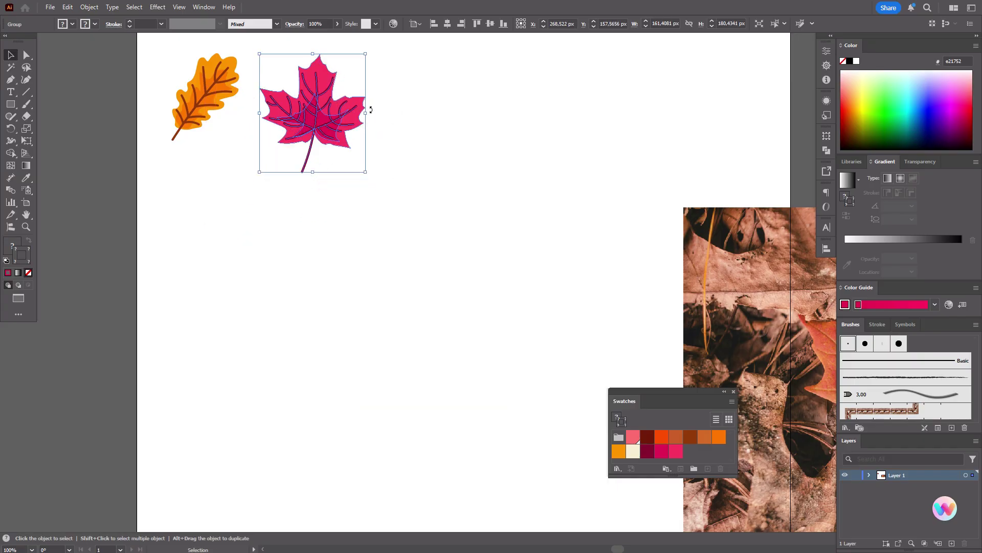
# Tilt the maple leaf about 17° clockwise and scale it down to about 143 px wide beside the oak leaf
pyautogui.moveTo(371, 110); pyautogui.dragTo(368, 130)
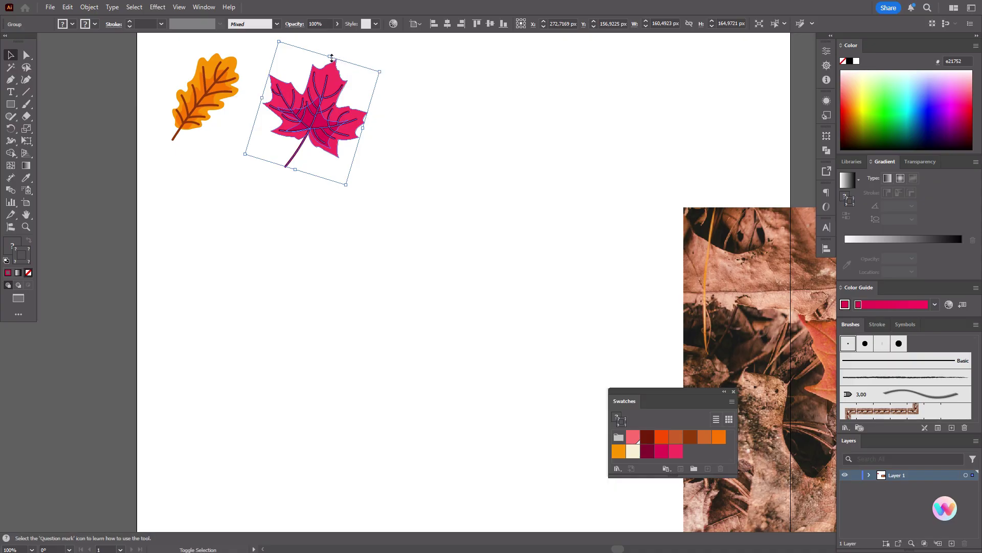
pyautogui.moveTo(332, 58); pyautogui.dragTo(333, 68)
pyautogui.moveTo(328, 113); pyautogui.dragTo(318, 90)
pyautogui.moveTo(776, 304); pyautogui.dragTo(539, 268)
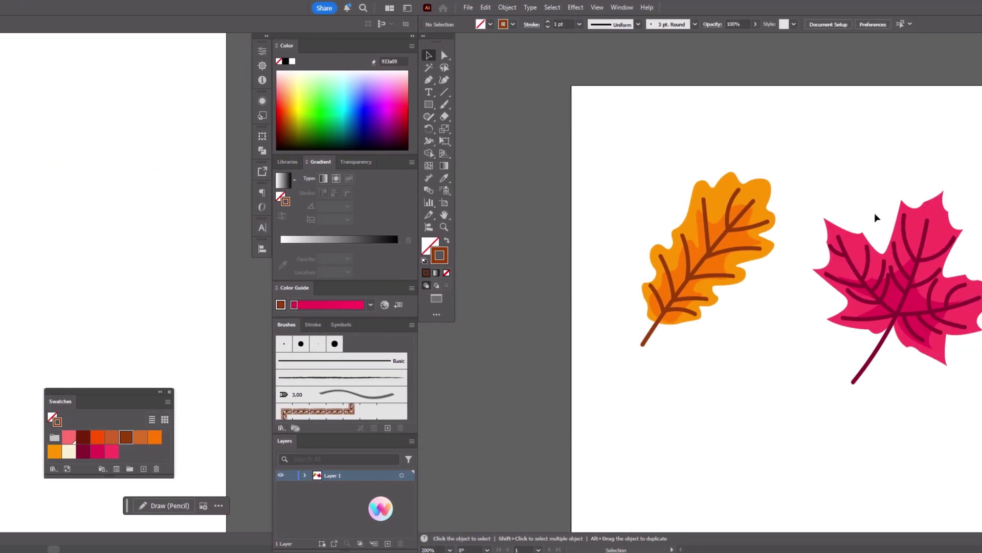
# Select only the maple leaf's stem and veins, set their stroke weight to 0.7 pt, and deselect them
pyautogui.moveTo(424, 184); pyautogui.dragTo(564, 361)
pyautogui.keyDown('shift'); pyautogui.click(525, 226); pyautogui.keyUp('shift')
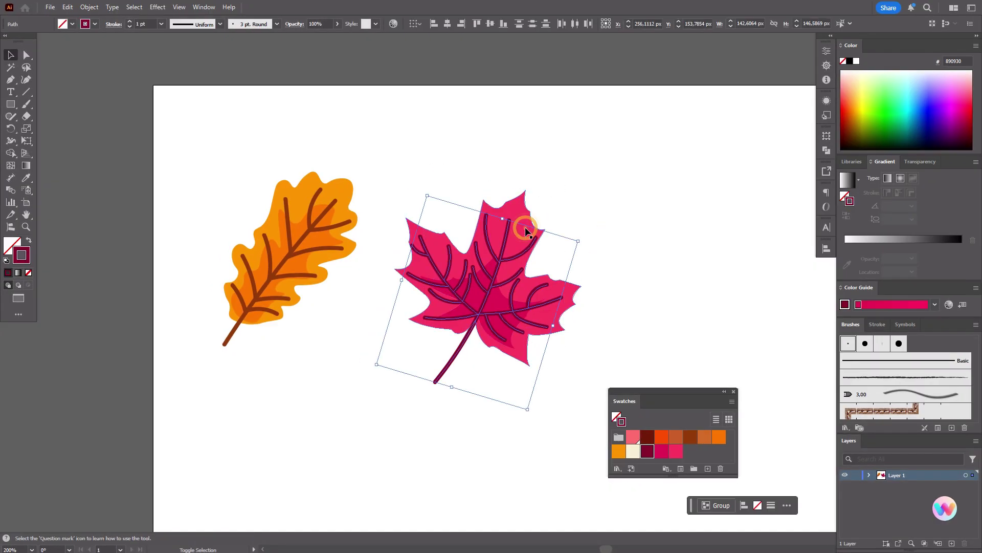
pyautogui.click(828, 51)
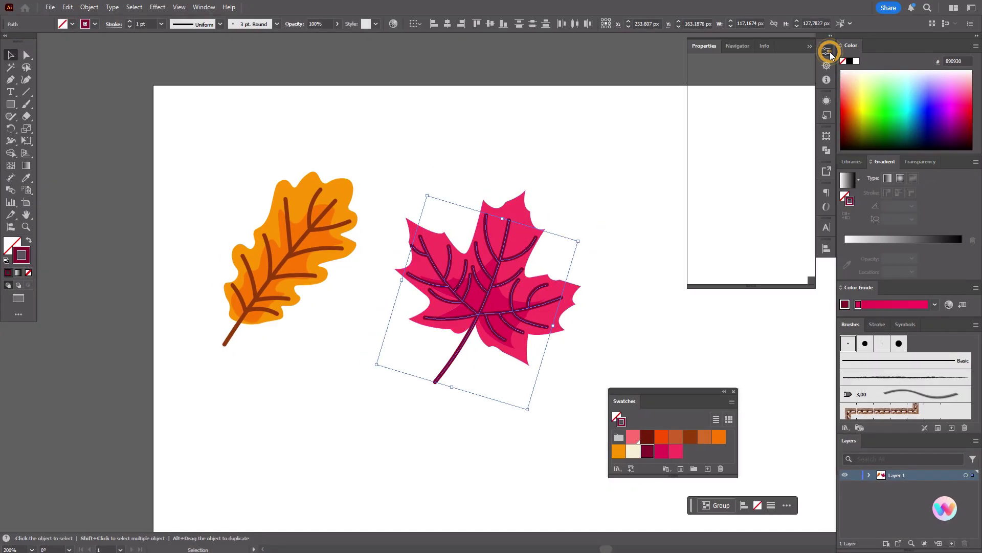
pyautogui.click(747, 174)
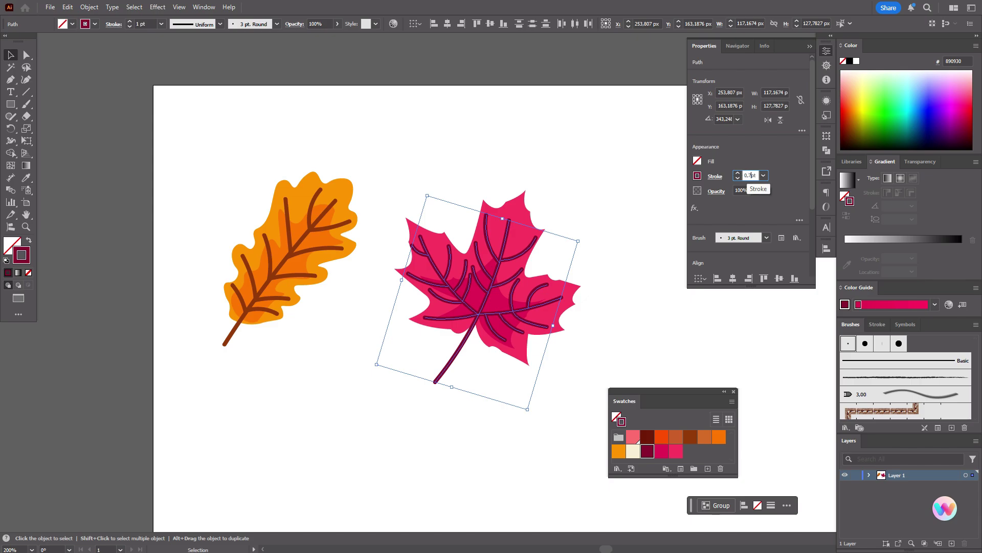
pyautogui.write('0,7')
pyautogui.press('Return')
pyautogui.click(274, 161)
pyautogui.click(214, 167)
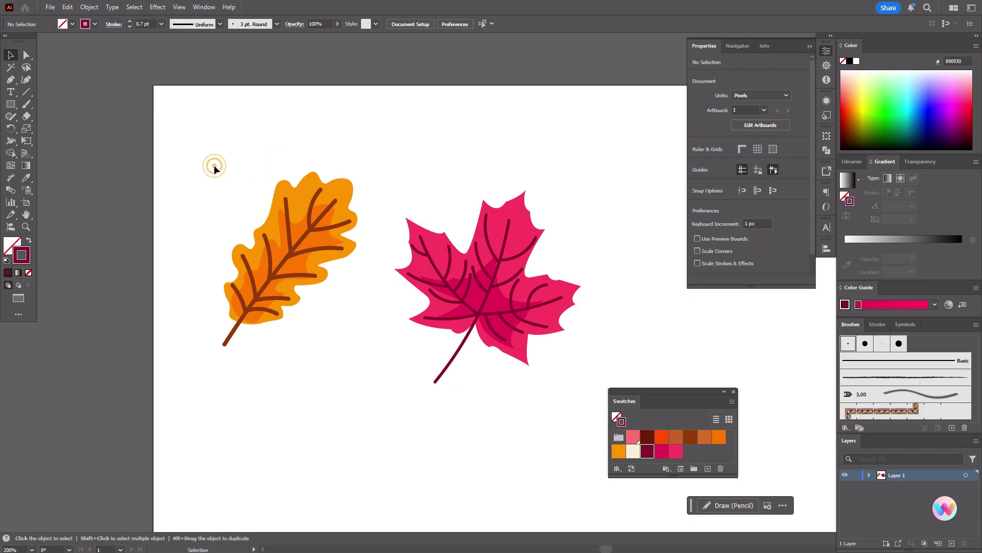
# Select only the oak leaf's stem and veins, set their stroke weight to 0.7 pt, and deselect them
pyautogui.moveTo(214, 167); pyautogui.dragTo(335, 321)
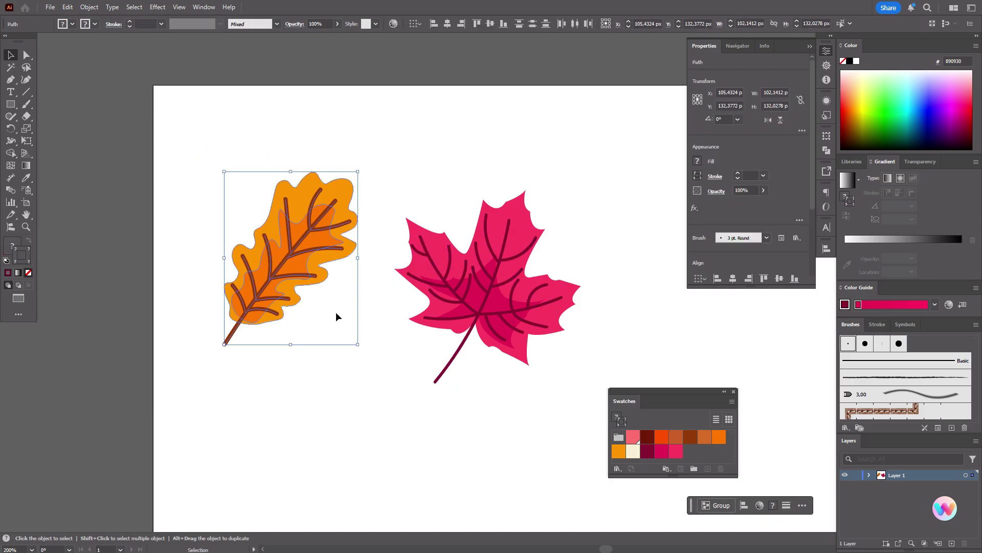
pyautogui.click(339, 241)
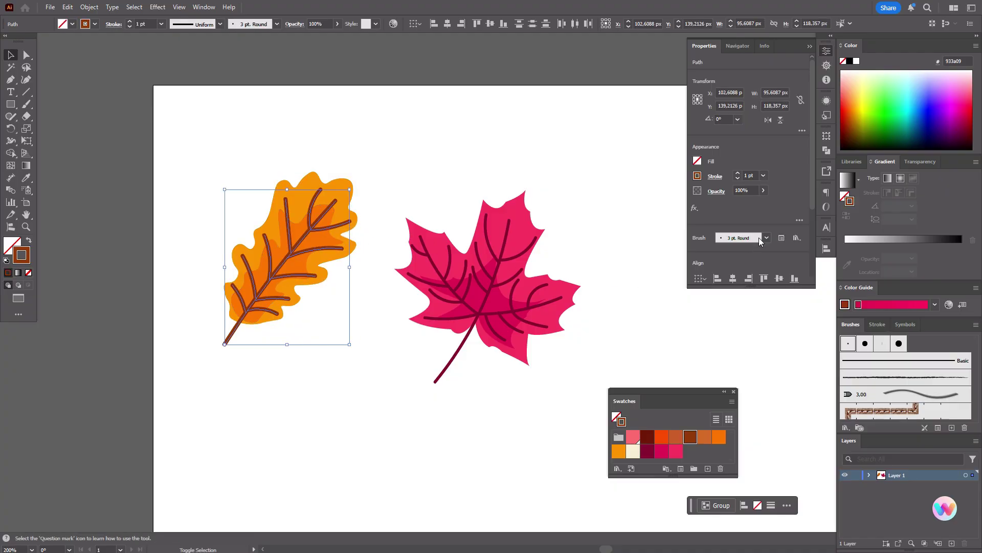
pyautogui.click(747, 175)
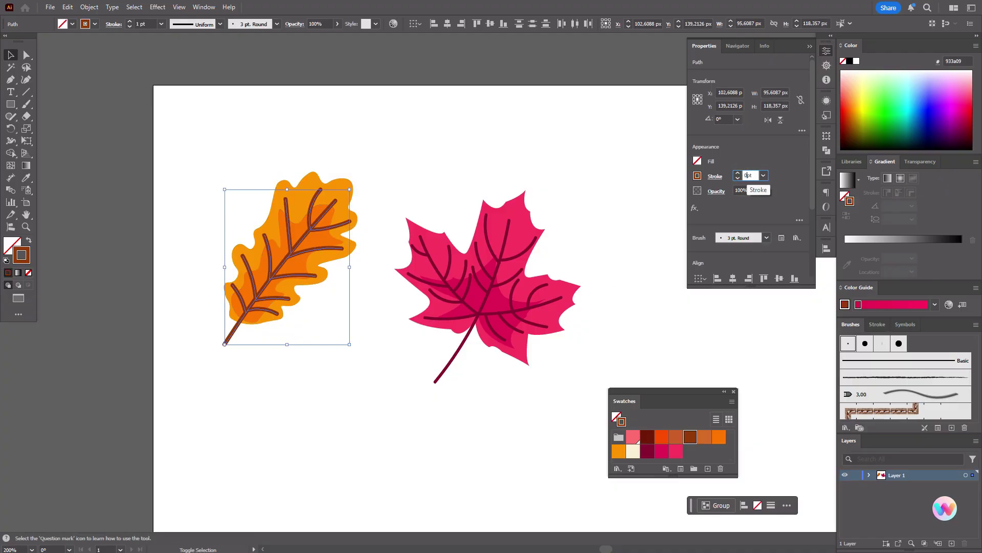
pyautogui.press('Return')
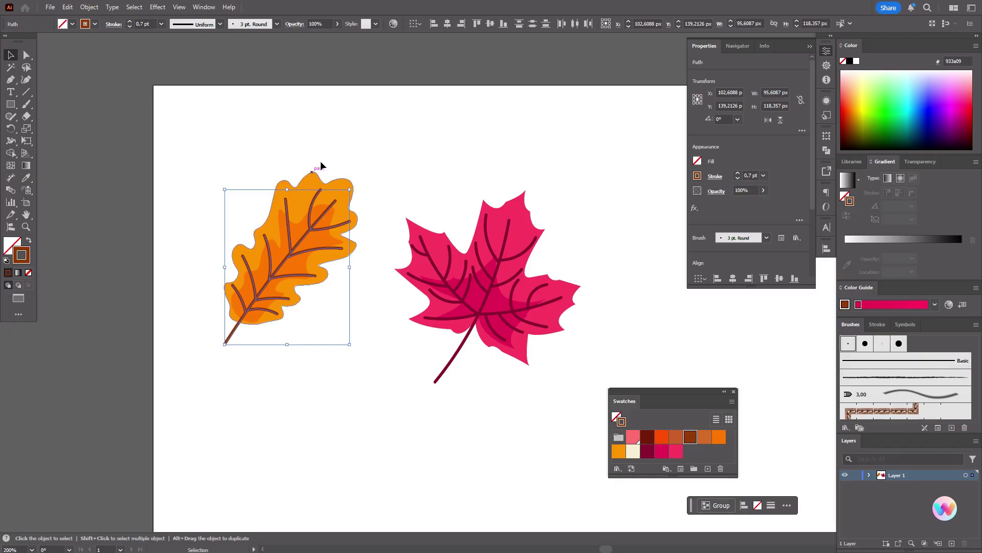
pyautogui.click(203, 223)
# Group all parts of the oak leaf together, and all parts of the maple leaf together
pyautogui.moveTo(179, 163); pyautogui.dragTo(367, 349)
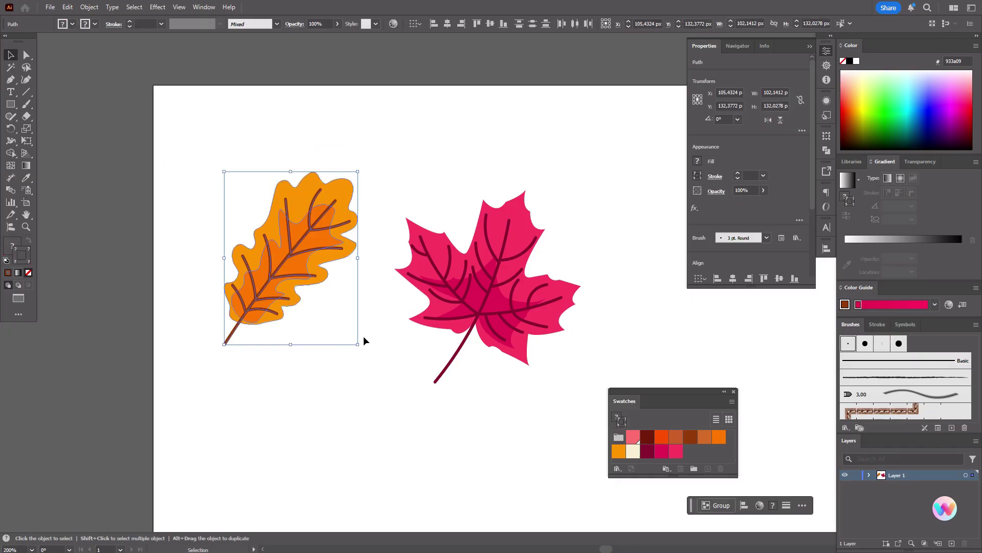
pyautogui.hotkey('ctrl', 'g')
pyautogui.moveTo(425, 166); pyautogui.dragTo(535, 387)
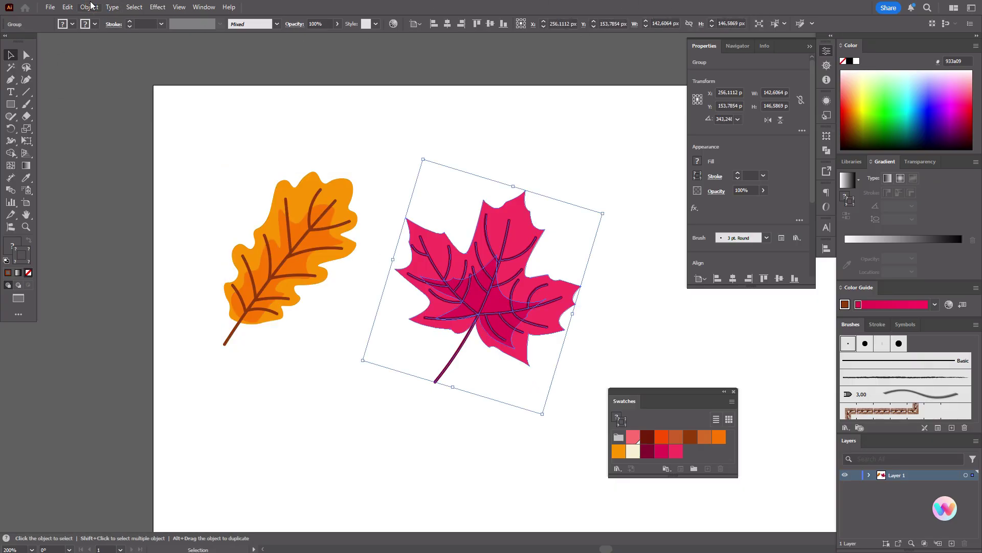
# Reset the bounding boxes of the rotated maple leaf group and the oak leaf group
pyautogui.click(91, 8)
pyautogui.click(121, 161)
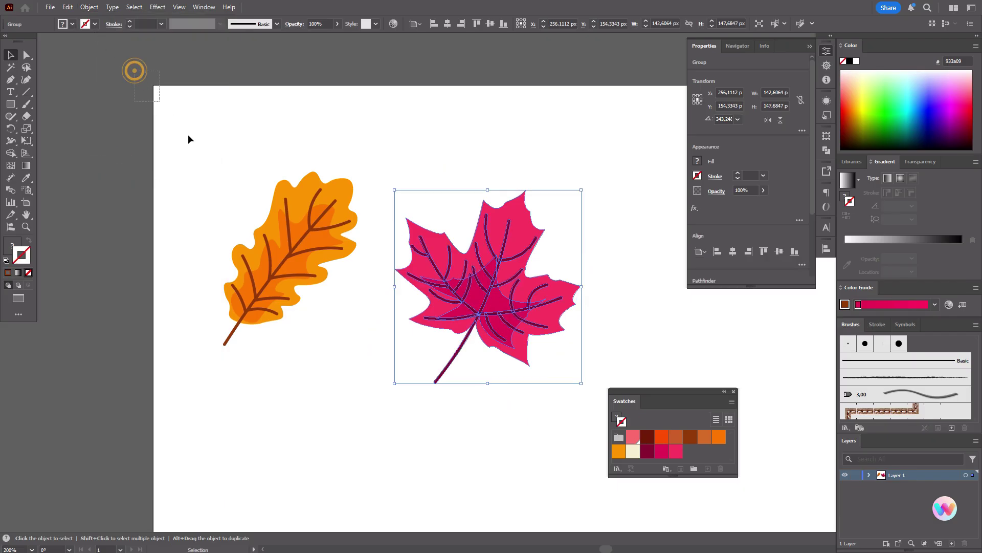
pyautogui.moveTo(189, 139); pyautogui.dragTo(309, 338)
pyautogui.click(90, 7)
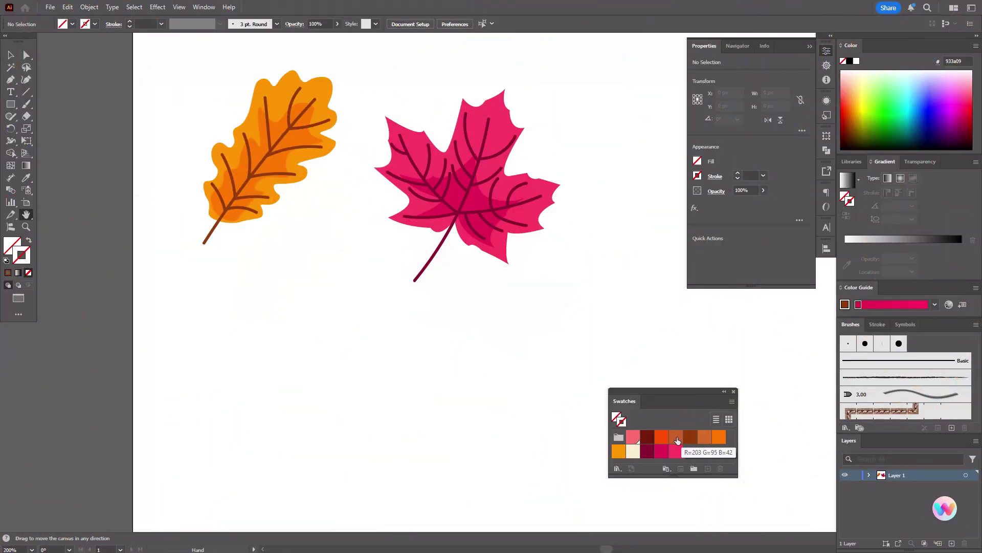
# Draw a circle about 68 px in diameter below the two leaves, filled with R=203 G=95 B=42 and without a stroke
pyautogui.click(676, 437)
pyautogui.click(30, 241)
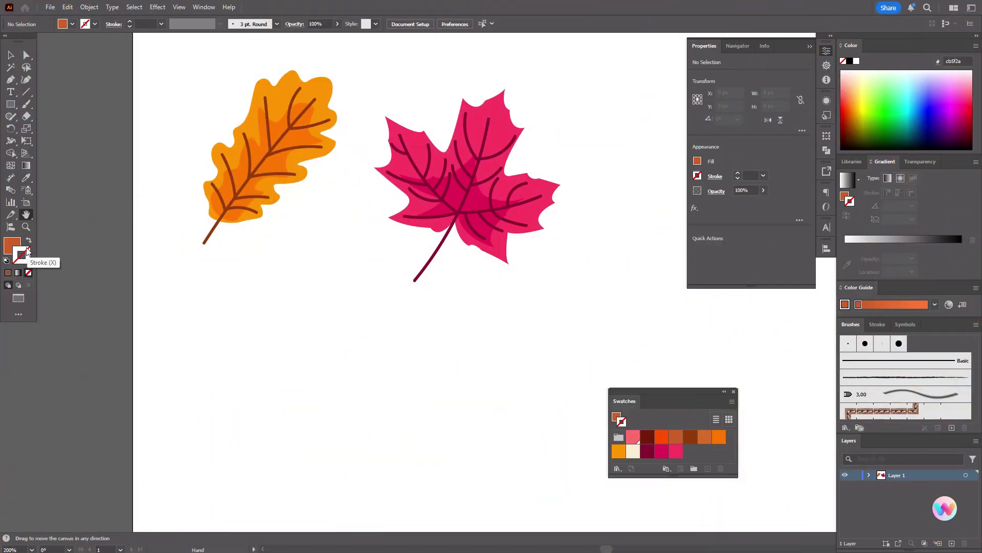
pyautogui.click(30, 241)
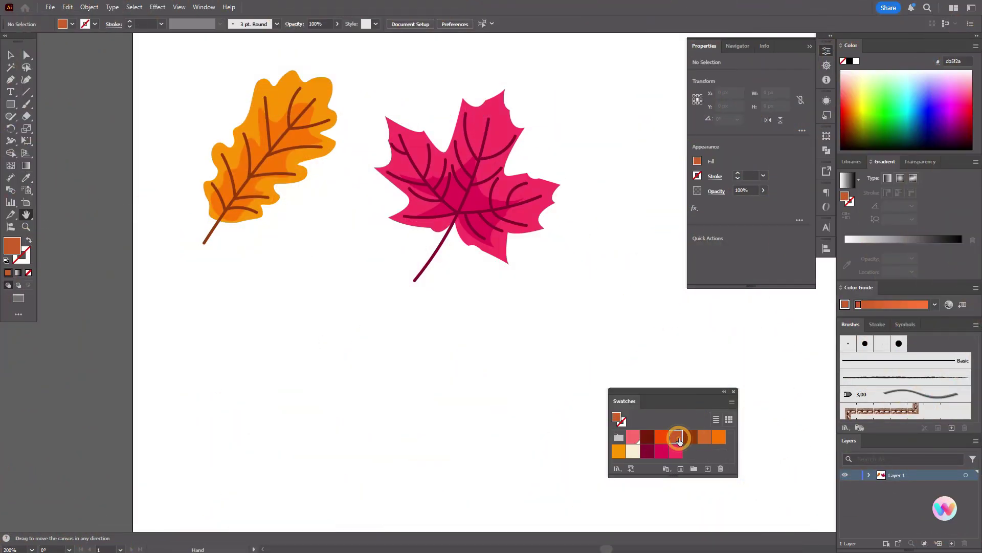
pyautogui.click(11, 104)
pyautogui.click(47, 133)
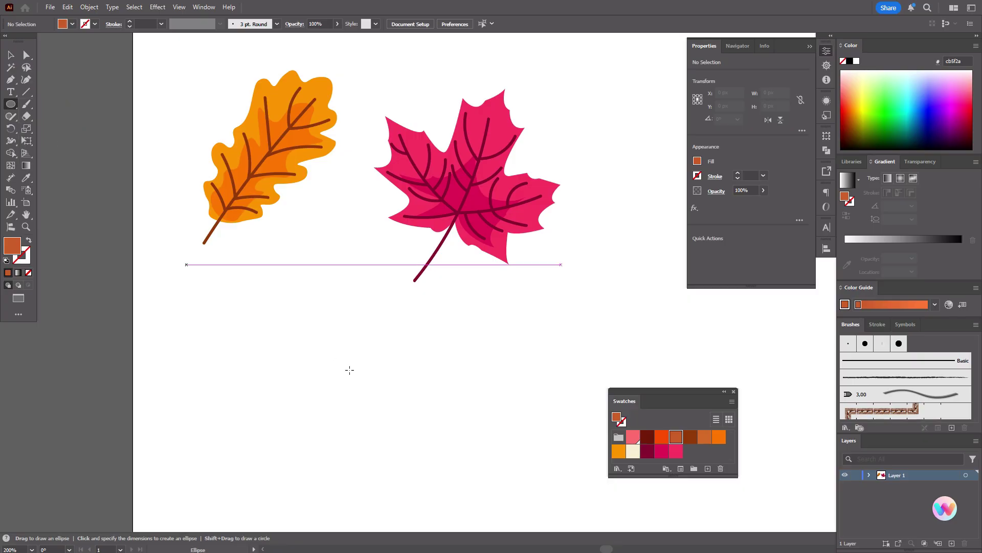
pyautogui.moveTo(279, 323); pyautogui.dragTo(360, 412)
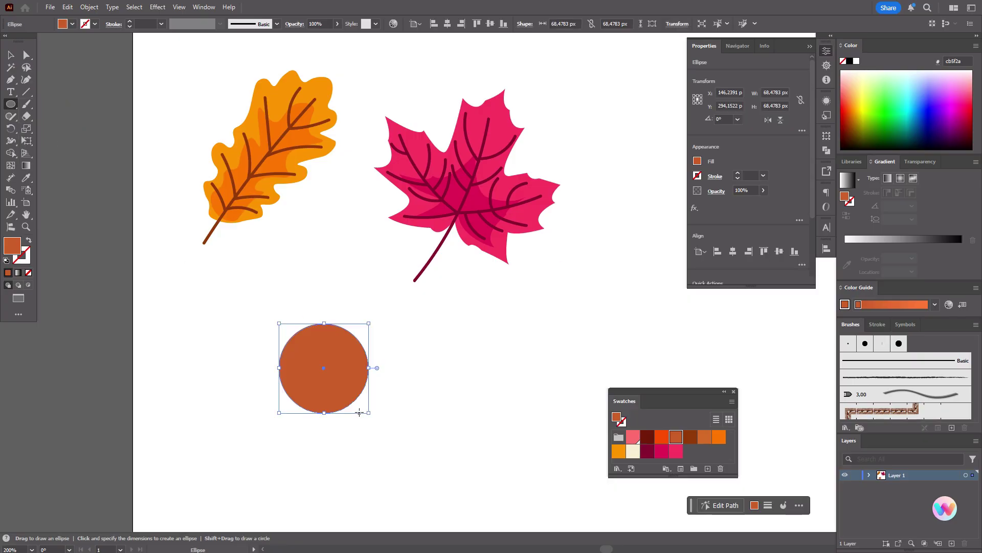
# Narrow the circle horizontally into an upright ellipse about 62 px wide and deselect it
pyautogui.click(11, 54)
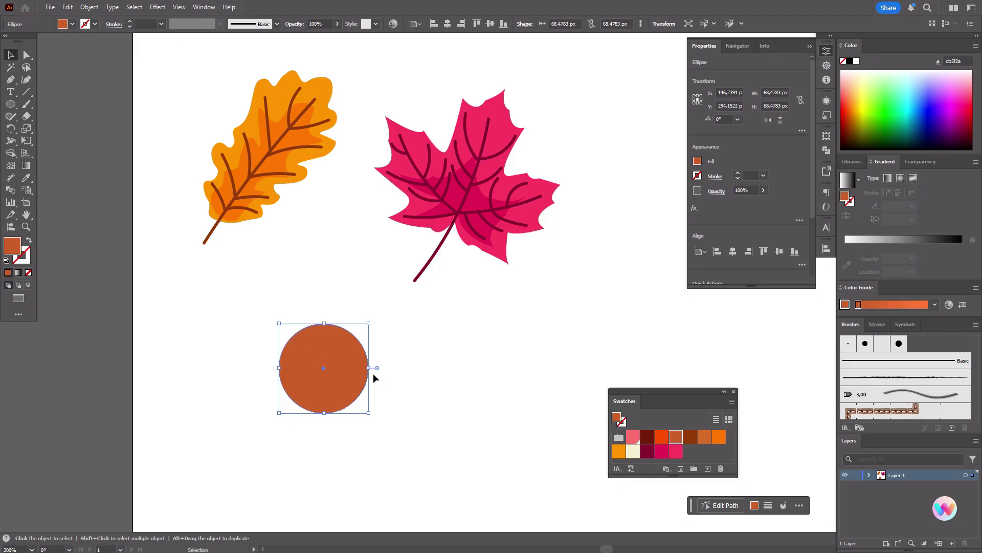
pyautogui.moveTo(369, 368); pyautogui.dragTo(360, 367)
pyautogui.click(406, 365)
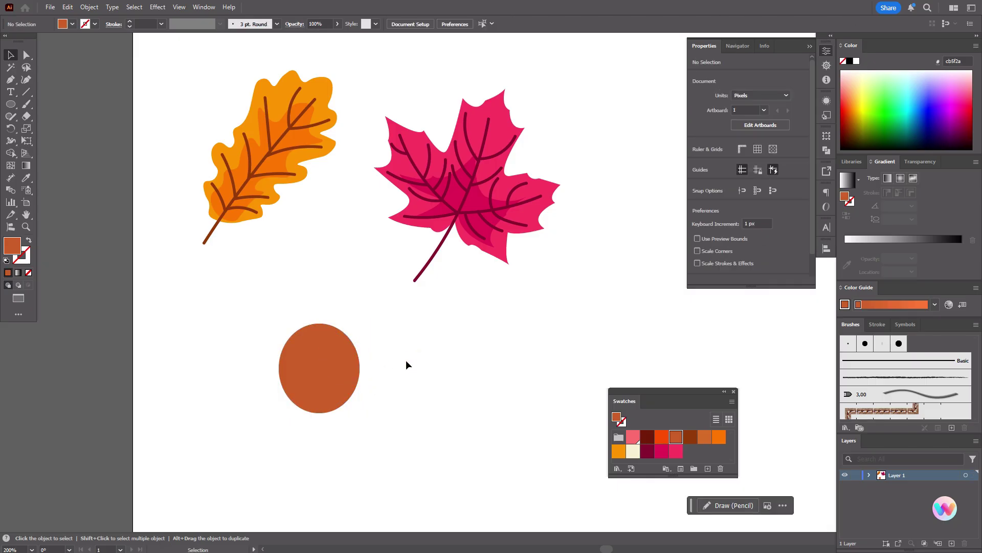
# Create a three-sided polygon with a 50 px radius beside the ellipse
pyautogui.moveTo(11, 104); pyautogui.dragTo(58, 142)
pyautogui.click(455, 310)
pyautogui.write('3')
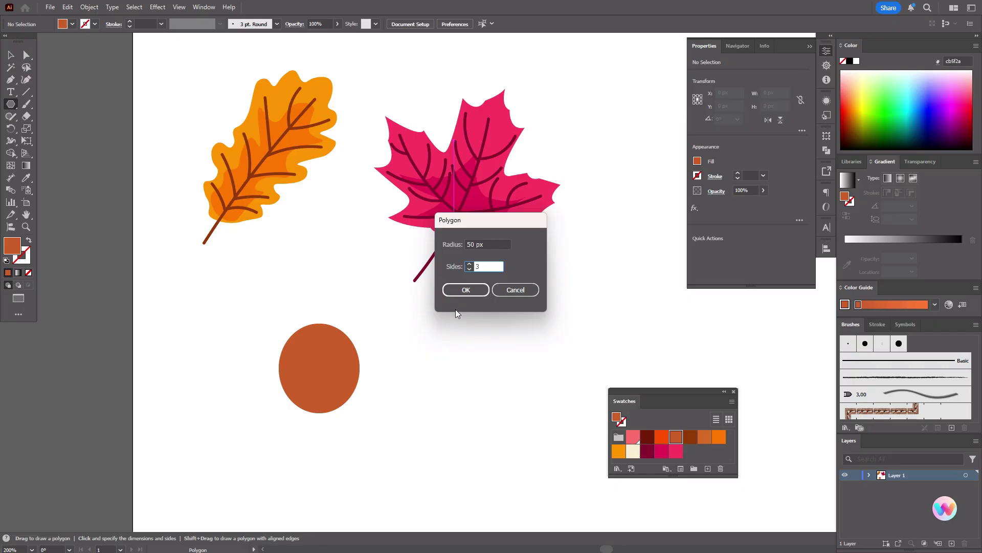
pyautogui.click(476, 291)
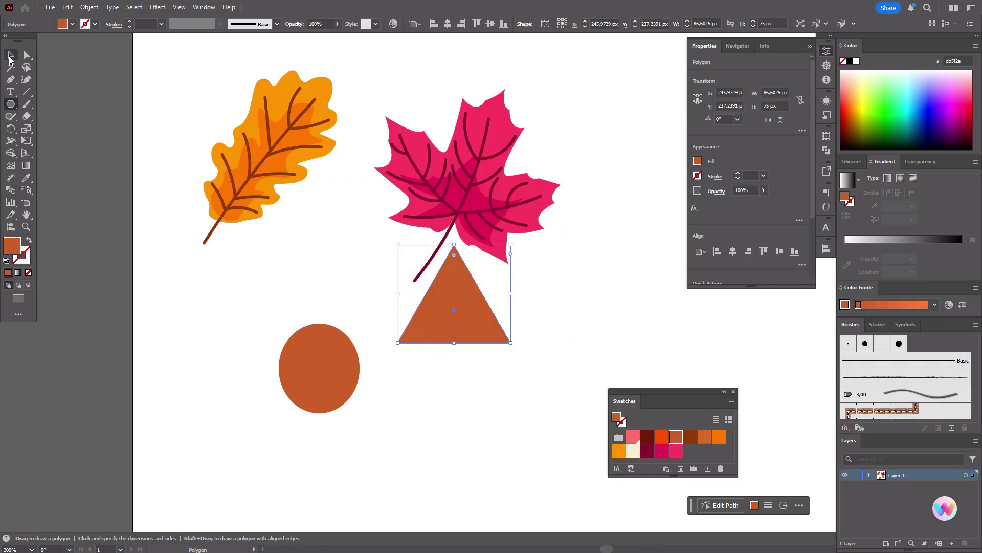
# Rotate the triangle 180°, shrink it to a small tip, and place it poking out of the ellipse's bottom end
pyautogui.click(10, 57)
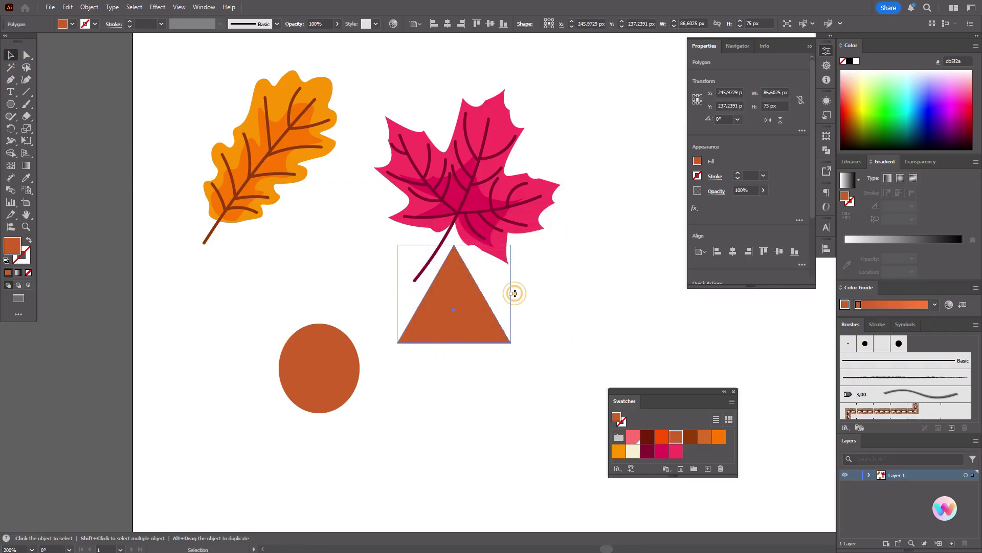
pyautogui.moveTo(514, 292); pyautogui.dragTo(408, 329)
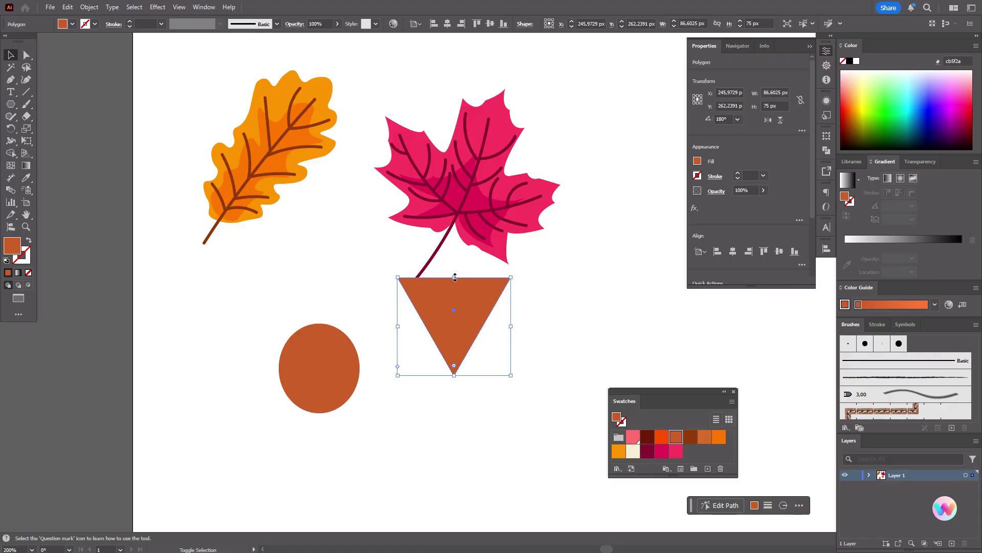
pyautogui.moveTo(455, 277)
pyautogui.mouseDown()
pyautogui.moveTo(459, 353)
pyautogui.moveTo(344, 413)
pyautogui.moveTo(315, 416)
pyautogui.moveTo(323, 414)
pyautogui.mouseUp()
pyautogui.click(511, 358)
pyautogui.click(417, 413)
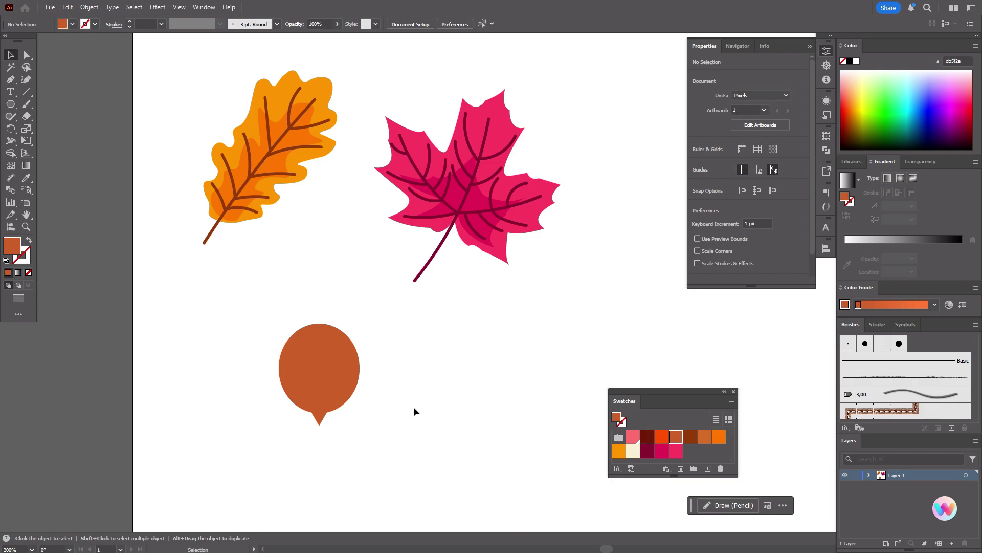
pyautogui.moveTo(321, 422); pyautogui.dragTo(318, 418)
# Select the ellipse and the small triangle and unite them into a single acorn body
pyautogui.moveTo(259, 323); pyautogui.dragTo(392, 423)
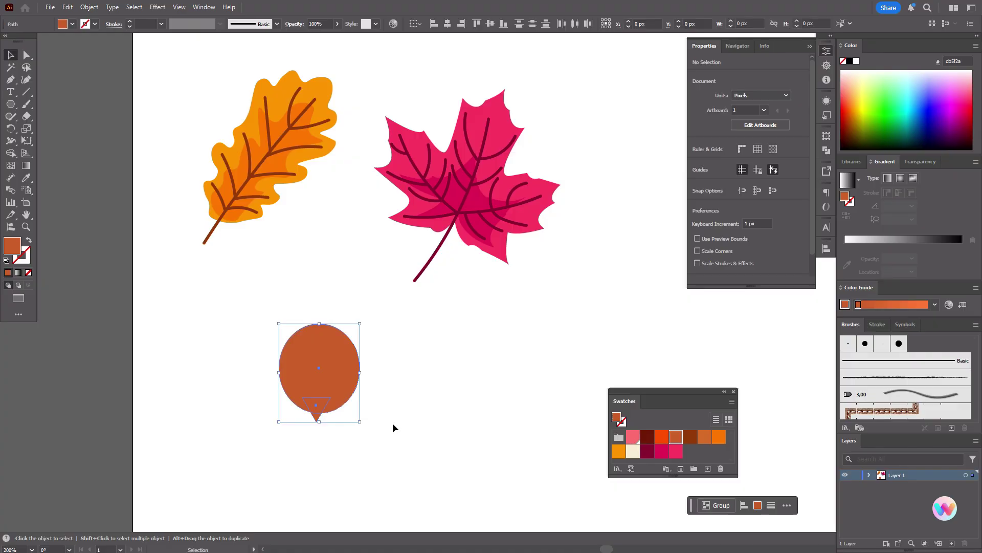
pyautogui.click(826, 151)
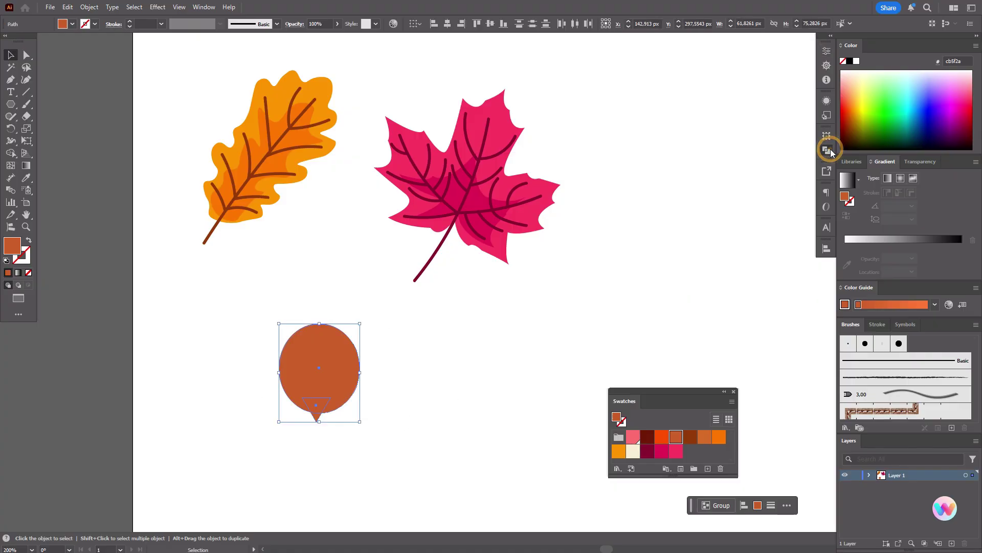
pyautogui.click(708, 162)
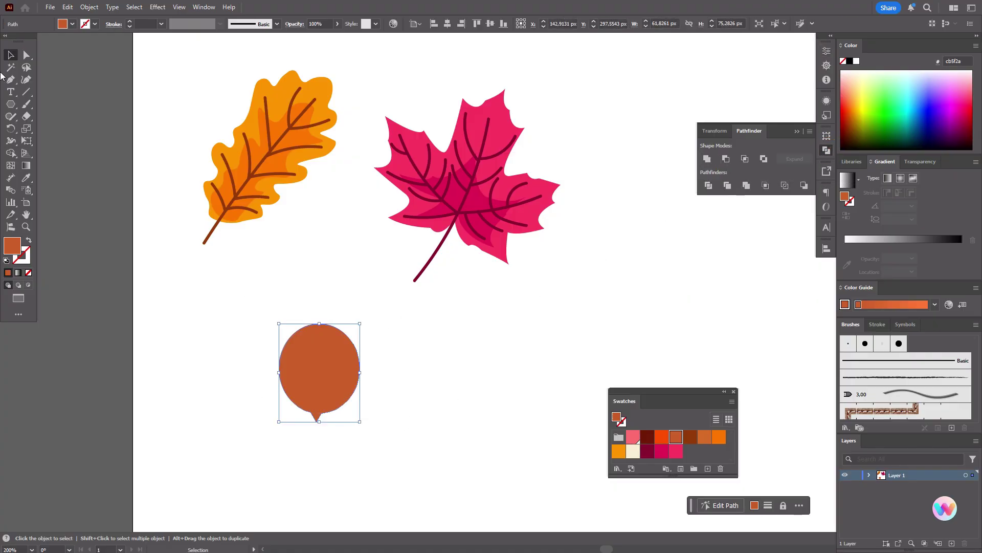
# Round the two inner corners where the pointed tip meets the acorn body, and deselect the shape
pyautogui.click(27, 54)
pyautogui.click(316, 429)
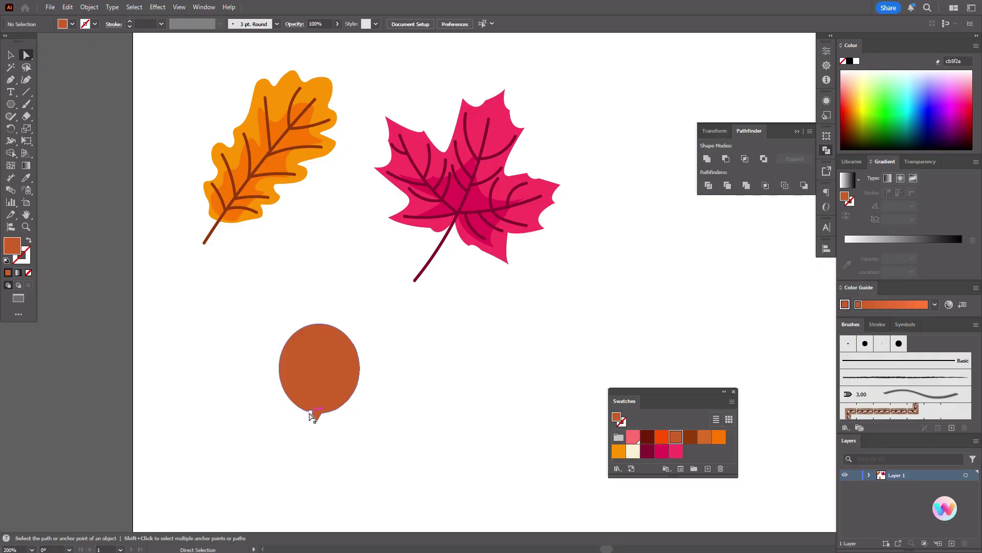
pyautogui.click(315, 420)
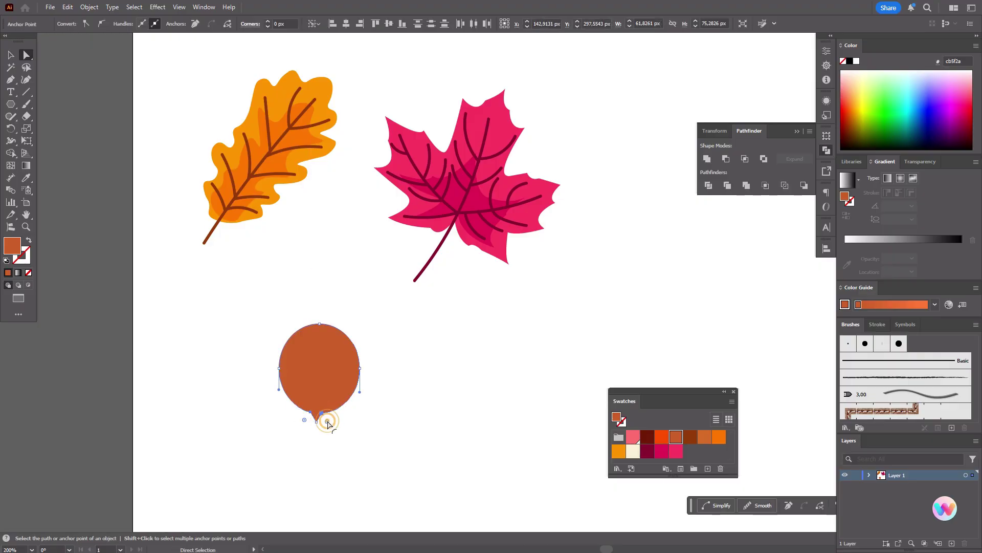
pyautogui.click(397, 423)
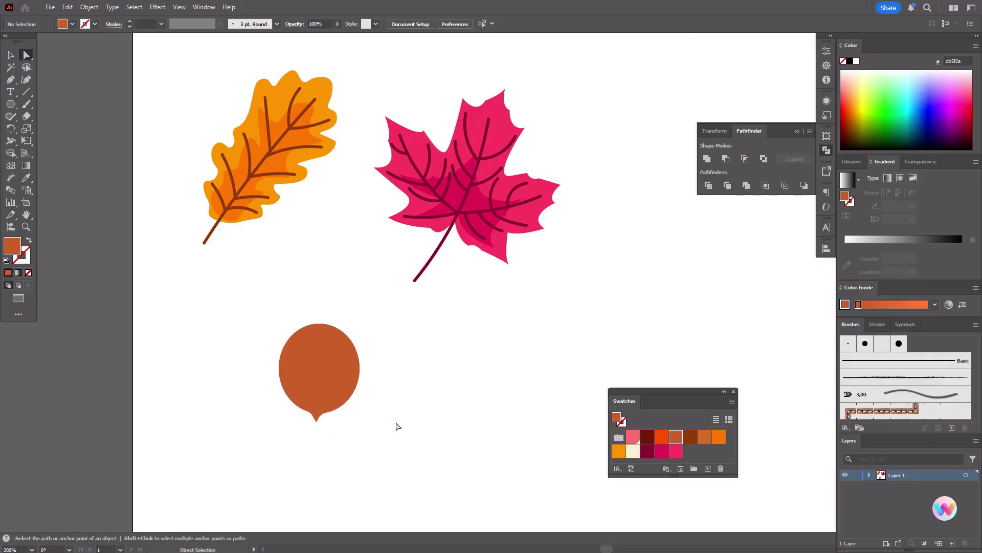
pyautogui.click(11, 55)
pyautogui.click(428, 377)
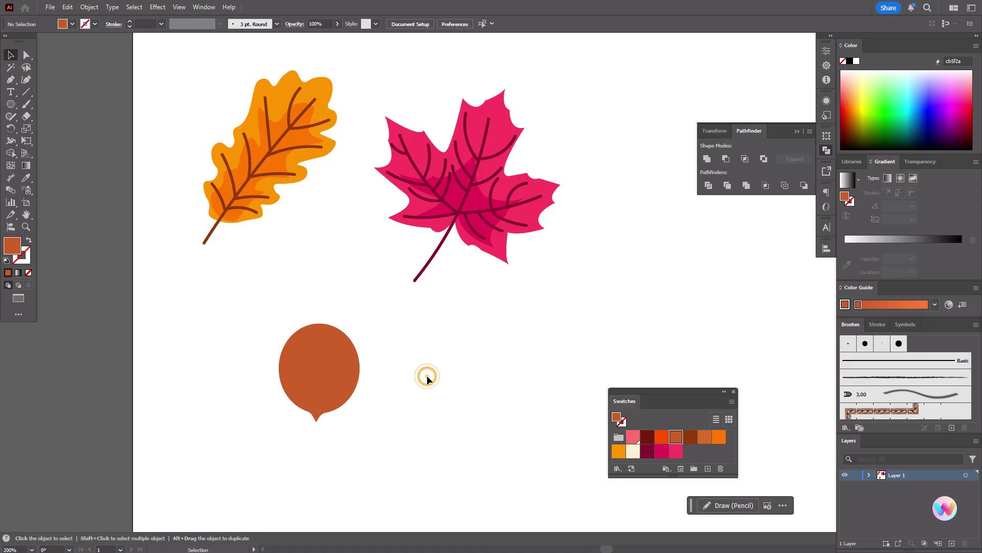
# Draw a circle about 70 px in diameter over the acorn body's upper part, filled with R=113 G=26 B=9
pyautogui.click(648, 438)
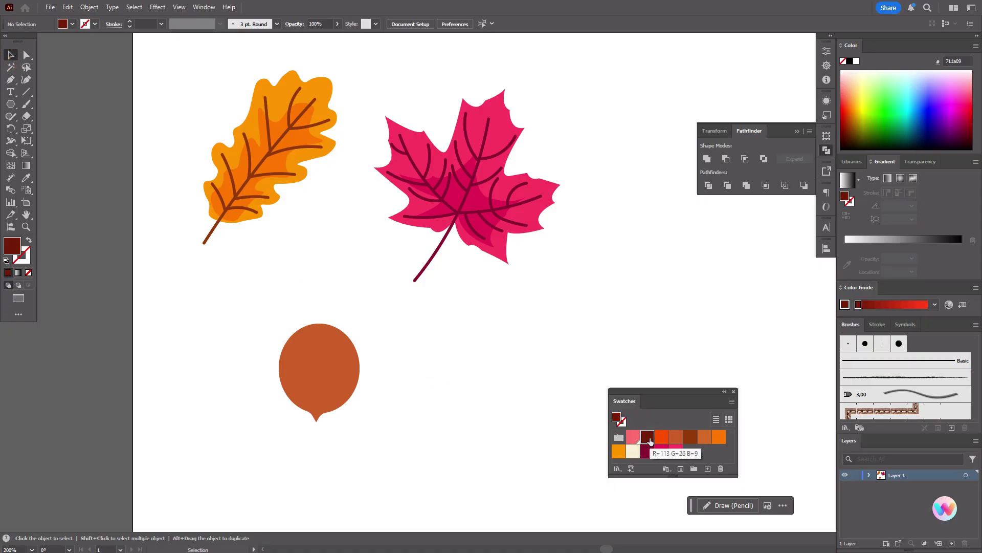
pyautogui.moveTo(11, 104); pyautogui.dragTo(54, 128)
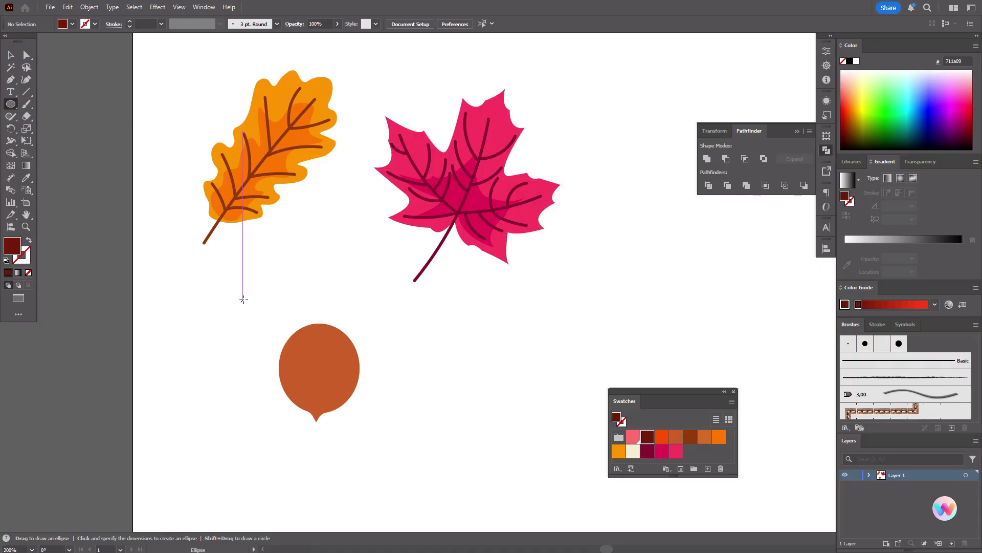
pyautogui.moveTo(260, 288); pyautogui.dragTo(352, 379)
# Raise the dark circle's bottom anchor point to flatten its underside into an acorn cap about 50 px high
pyautogui.press('a')
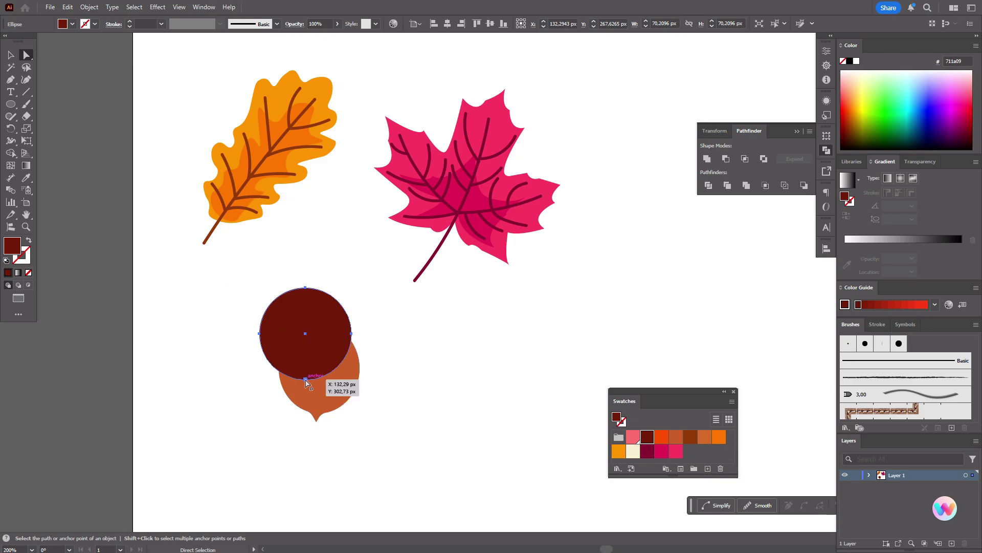
pyautogui.click(305, 383)
pyautogui.moveTo(306, 380); pyautogui.dragTo(302, 356)
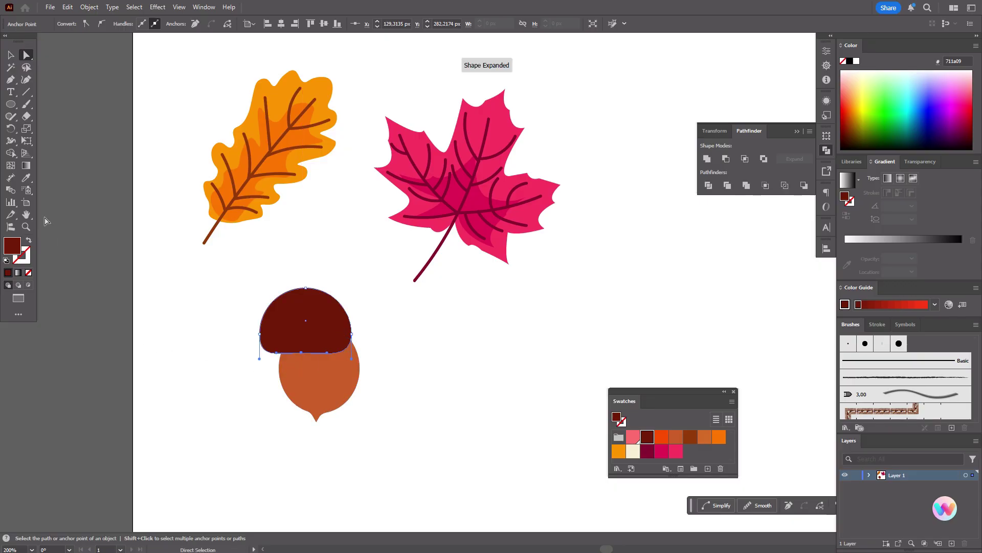
# Move the dark cap down and centre it horizontally over the top half of the acorn body, and deselect it
pyautogui.click(11, 55)
pyautogui.moveTo(307, 288); pyautogui.dragTo(307, 289)
pyautogui.moveTo(310, 323); pyautogui.dragTo(325, 353)
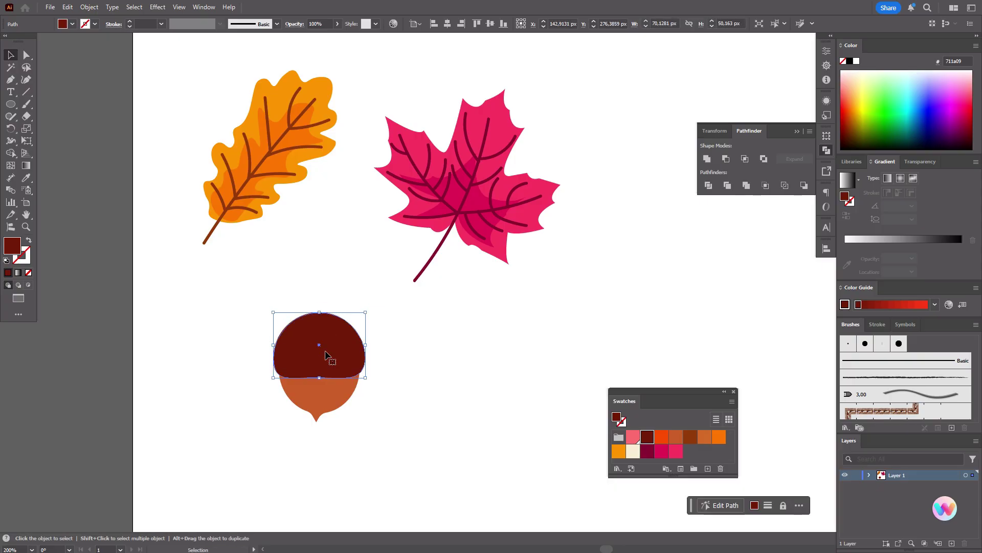
pyautogui.click(326, 351)
pyautogui.click(412, 359)
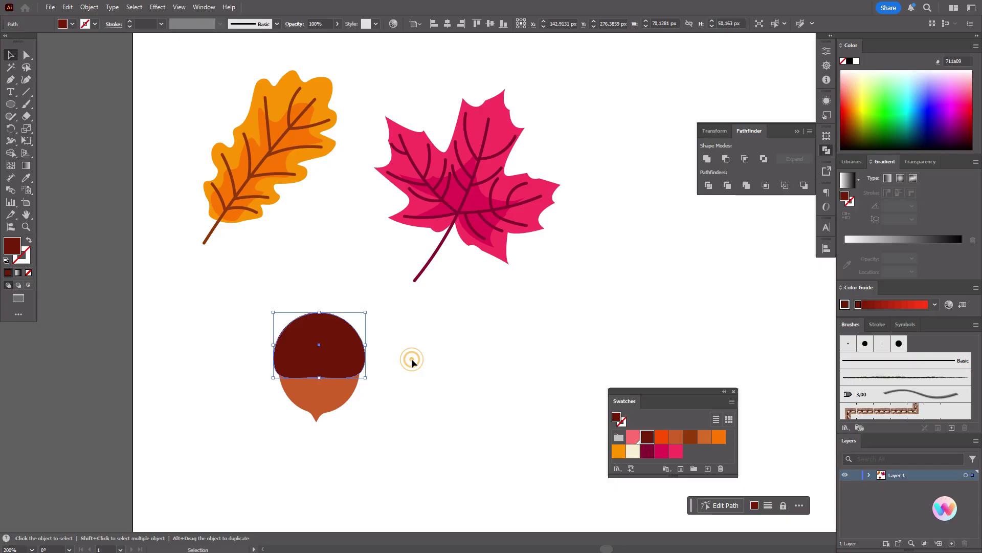
# Duplicate the acorn body in place and shrink the copy to about 53 × 64 px, keeping the R=203 G=95 B=42 fill
pyautogui.click(330, 391)
pyautogui.press('a')
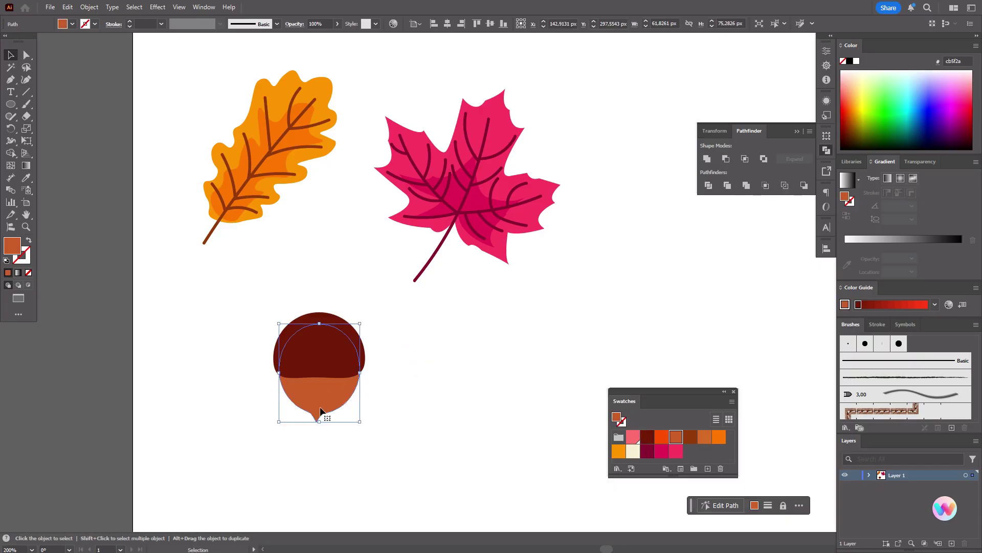
pyautogui.moveTo(319, 420); pyautogui.dragTo(319, 408)
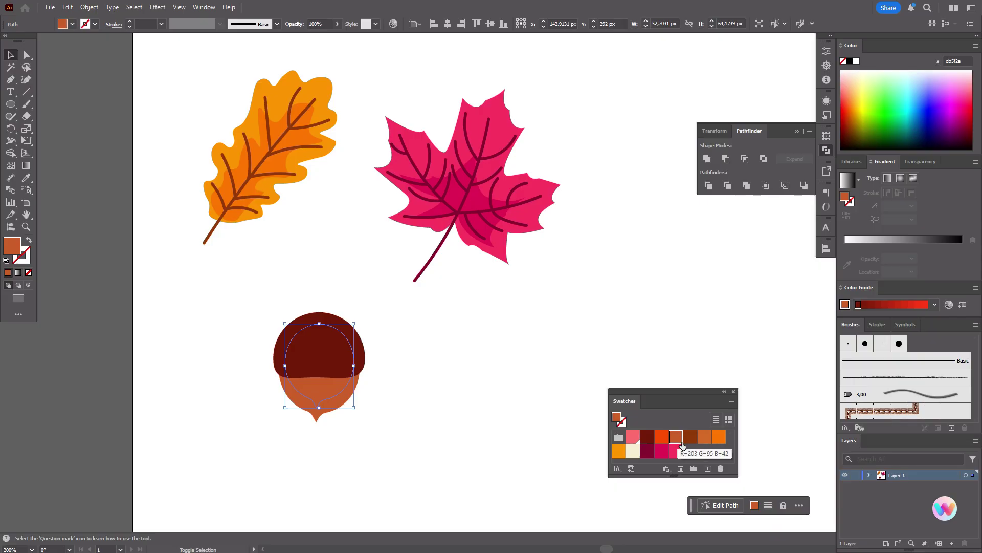
pyautogui.click(683, 444)
# Fill the larger outer acorn body with the lighter orange-brown swatch #d66c27 and deselect it
pyautogui.click(335, 402)
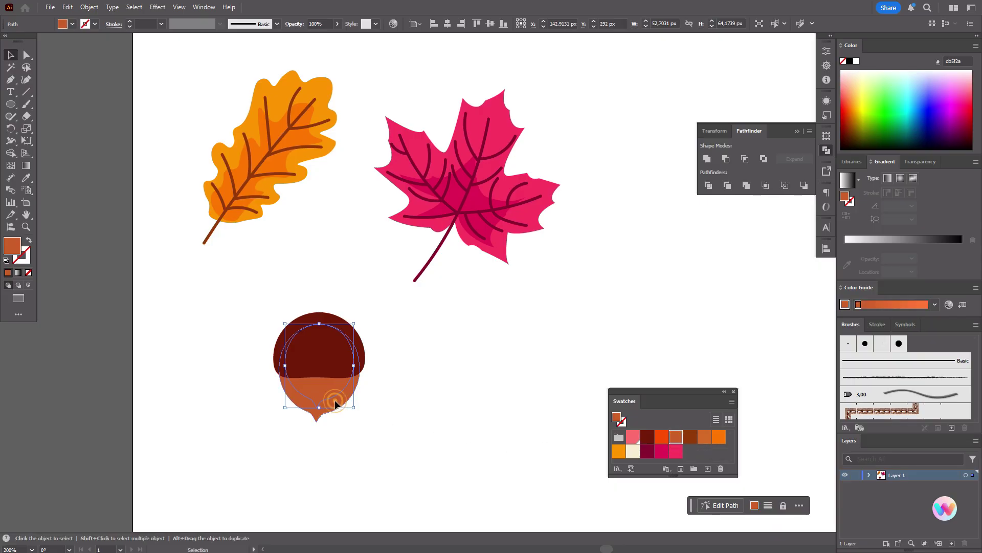
pyautogui.click(708, 438)
pyautogui.click(520, 423)
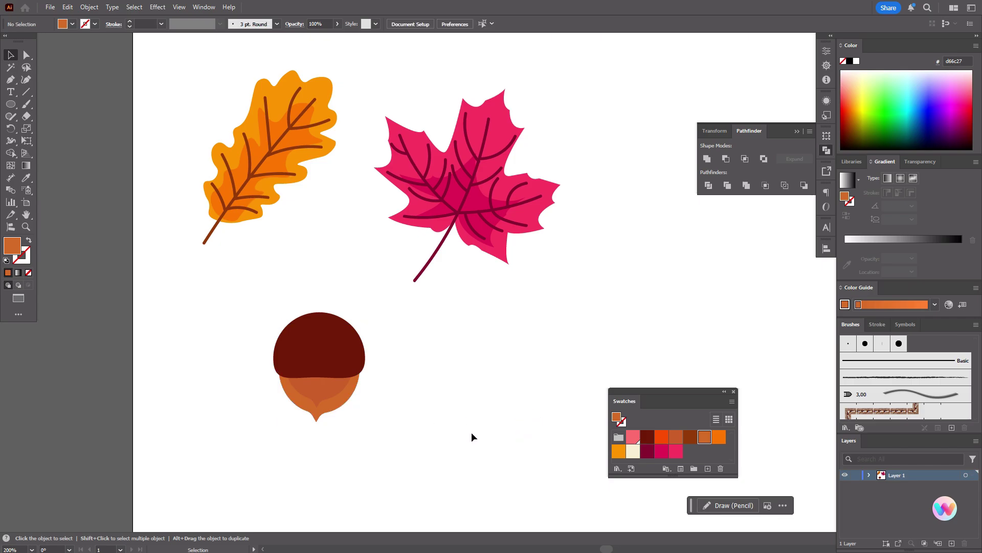
# Draw a closed curved stem about 27 px tall on top of the acorn cap with the Pen tool, filled with brown #933a09
pyautogui.click(648, 436)
pyautogui.click(686, 440)
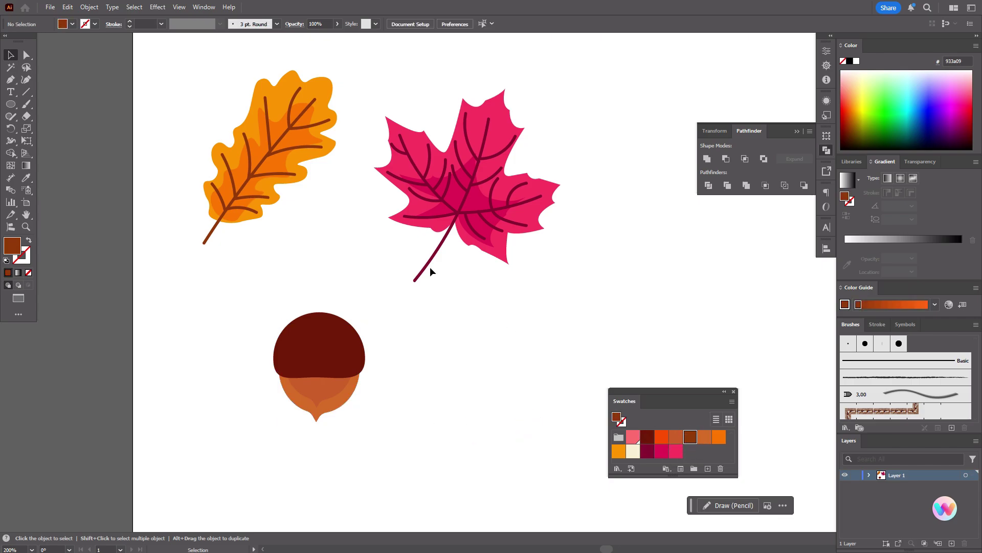
pyautogui.click(10, 80)
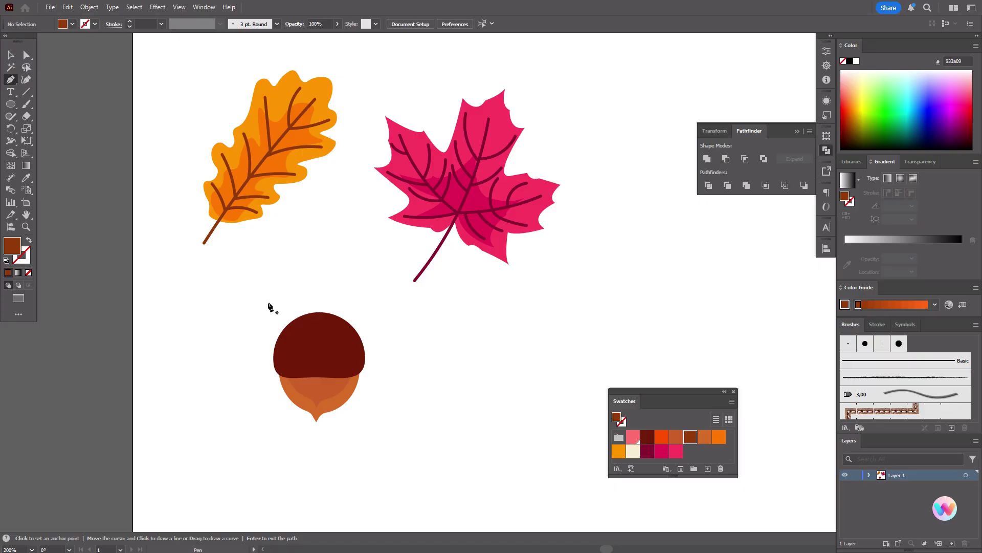
pyautogui.moveTo(316, 317); pyautogui.dragTo(329, 282)
pyautogui.click(323, 282)
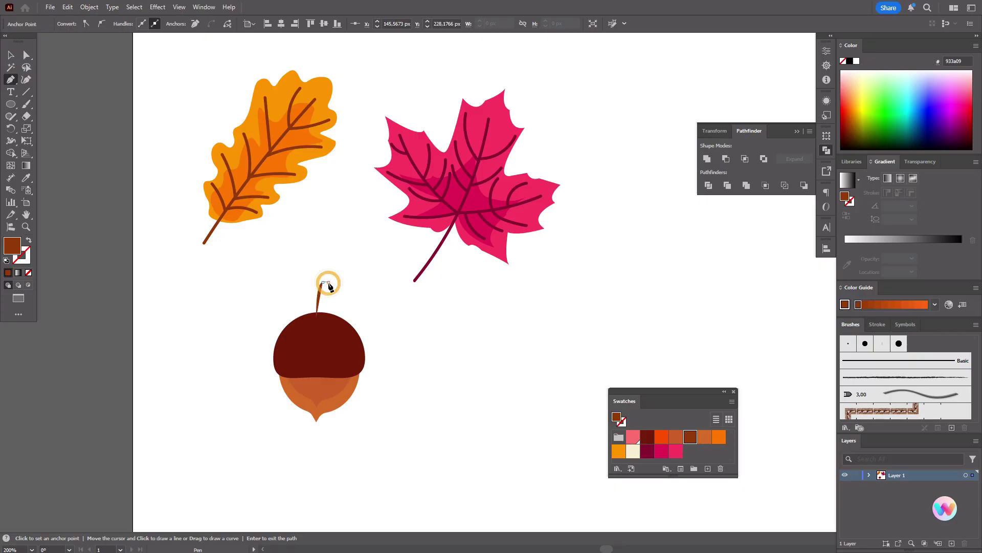
pyautogui.moveTo(317, 318); pyautogui.dragTo(315, 333)
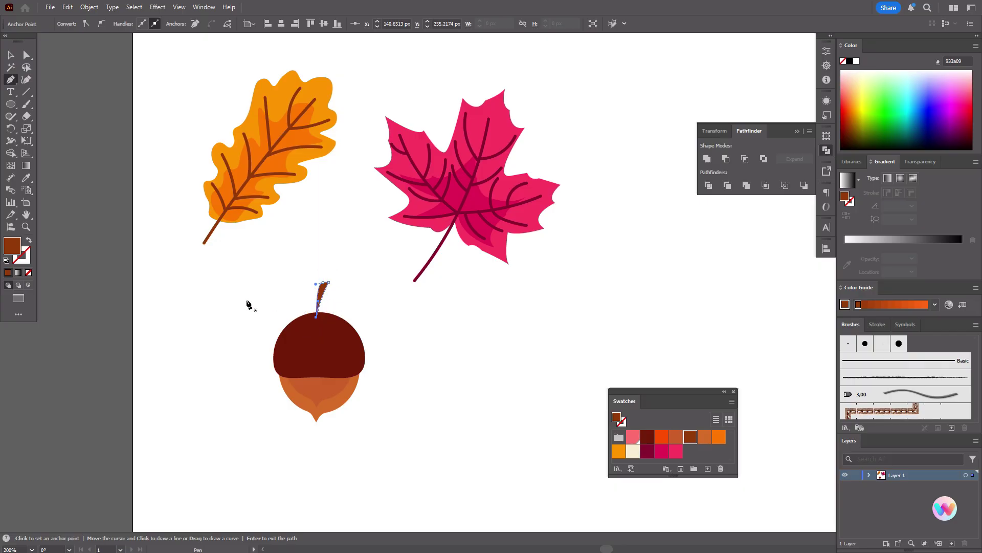
pyautogui.click(27, 55)
pyautogui.click(344, 256)
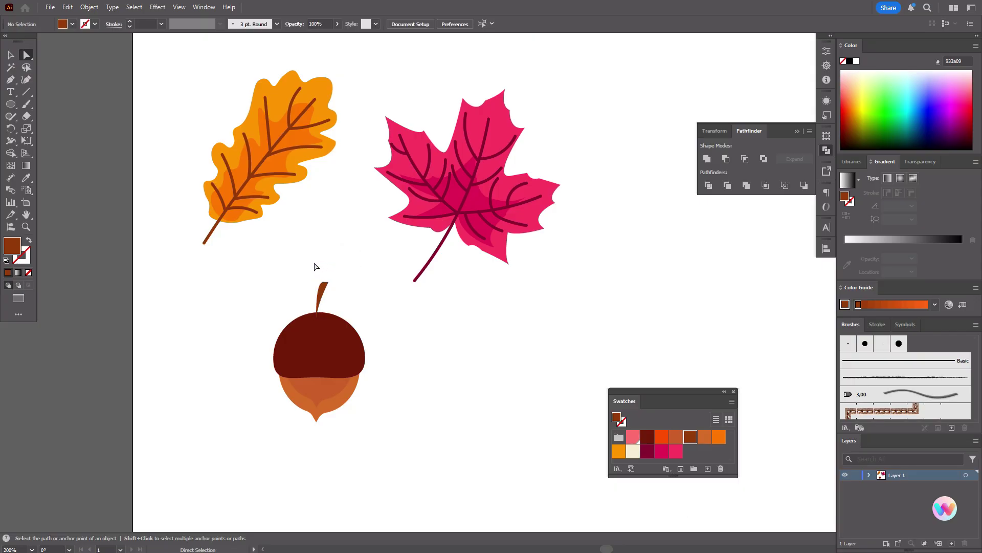
# Round the top corners of the acorn stem, send it to the back behind the cap, and deselect it
pyautogui.moveTo(313, 263); pyautogui.dragTo(323, 284)
pyautogui.click(10, 55)
pyautogui.rightClick(325, 289)
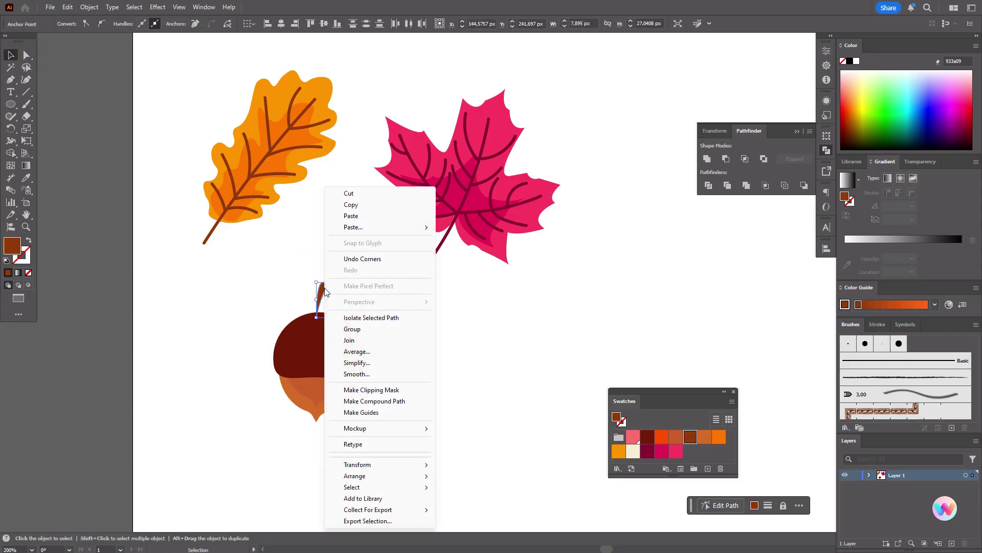
pyautogui.moveTo(418, 482)
pyautogui.click(471, 509)
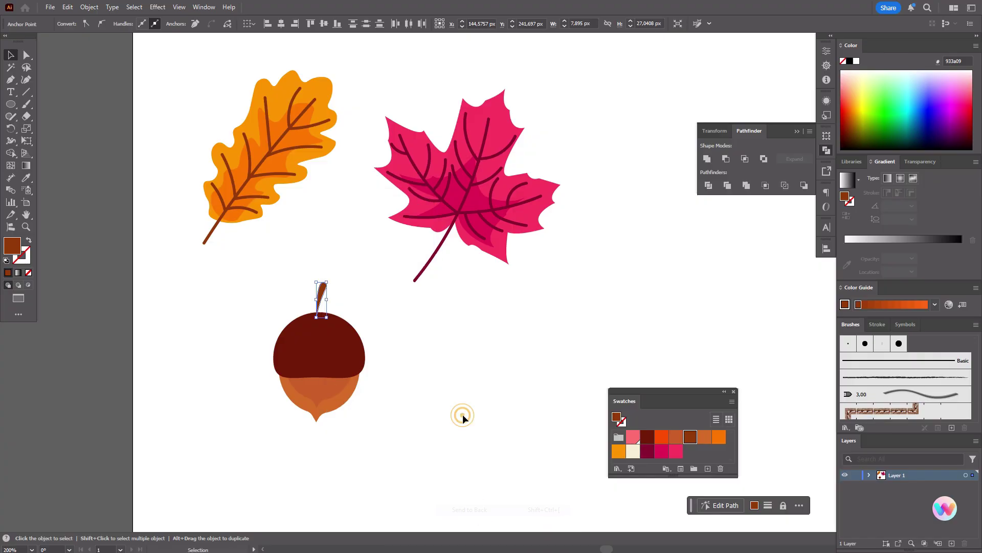
pyautogui.click(463, 414)
# Move the stem slightly down and sideways so its base tucks behind the top centre of the cap, and deselect it
pyautogui.moveTo(324, 297); pyautogui.dragTo(328, 299)
pyautogui.click(362, 306)
pyautogui.click(379, 302)
pyautogui.click(328, 303)
pyautogui.click(349, 300)
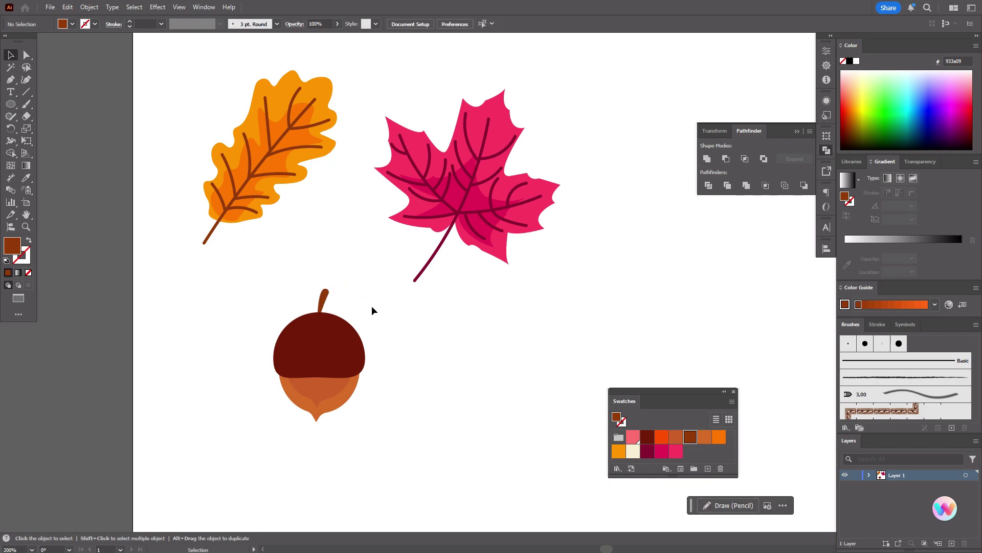
# Draw a straight line from the cap's top centre to its lower left edge with a 1 pt #d66c27 stroke and no fill
pyautogui.click(706, 437)
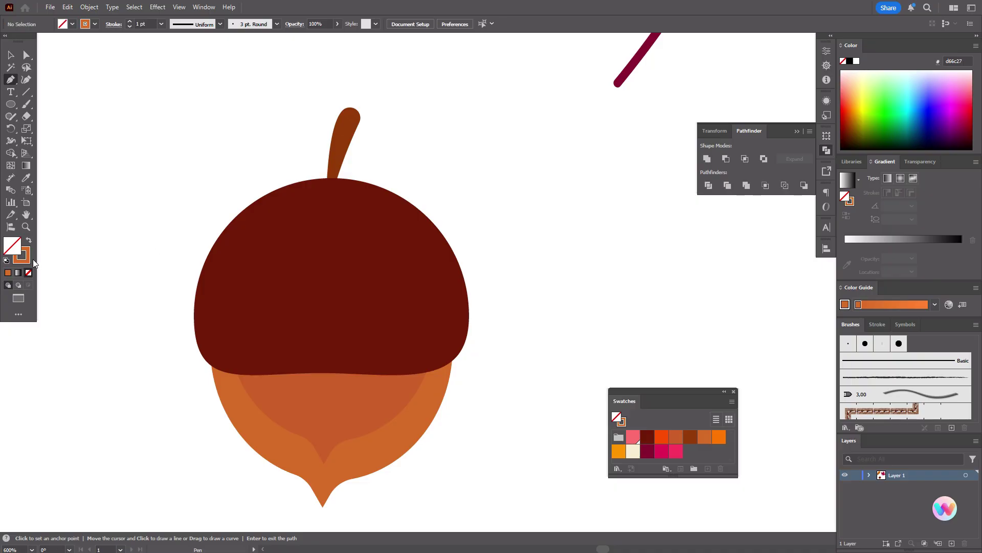
pyautogui.click(31, 258)
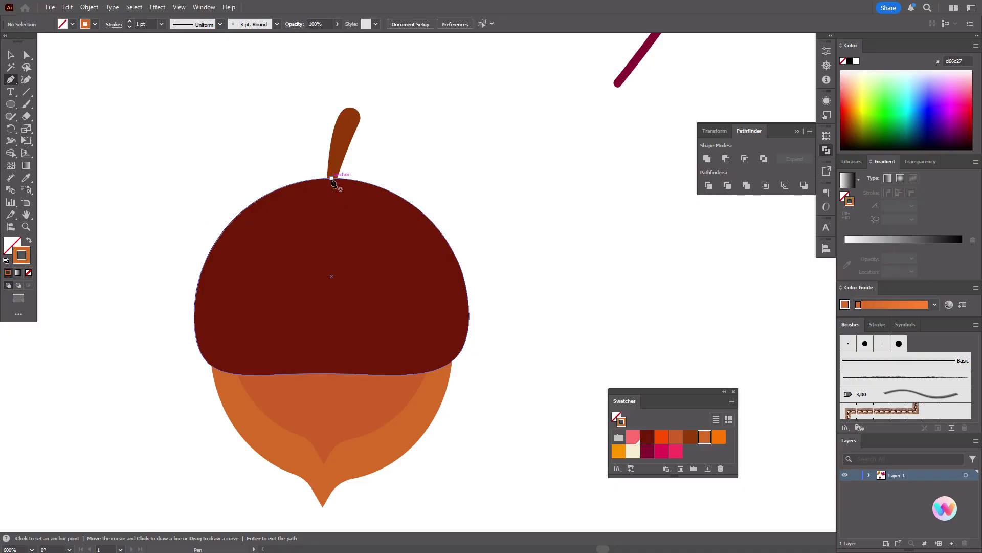
pyautogui.click(332, 179)
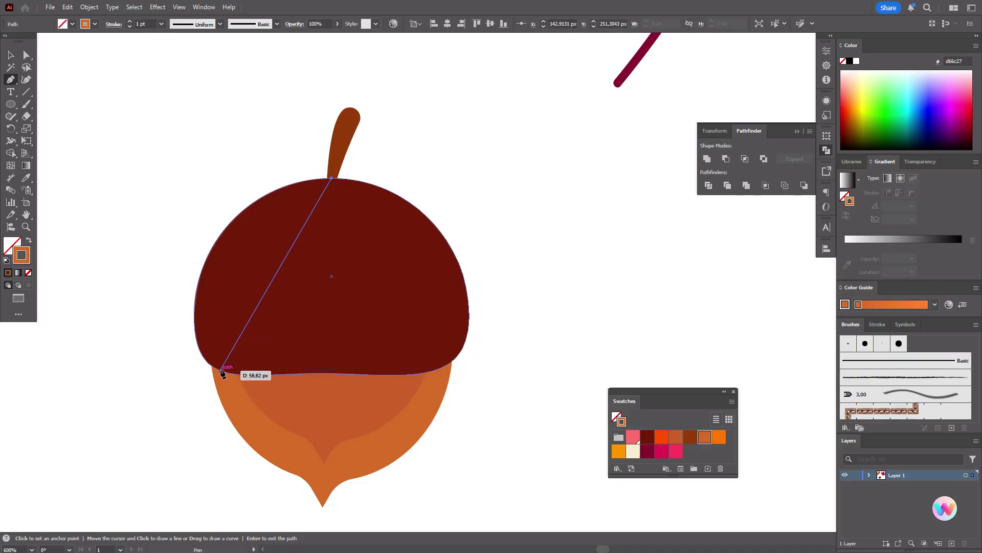
pyautogui.click(221, 370)
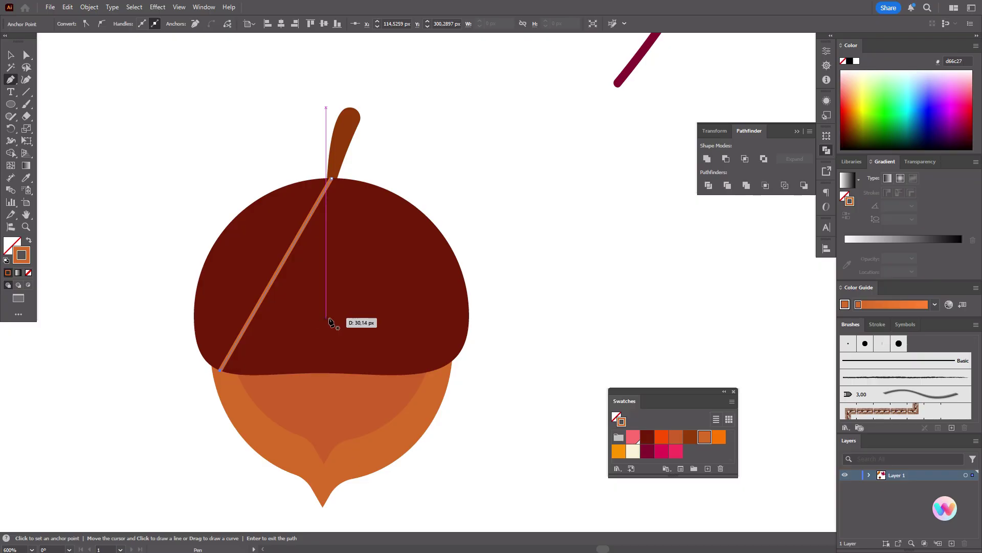
pyautogui.click(12, 55)
pyautogui.click(102, 110)
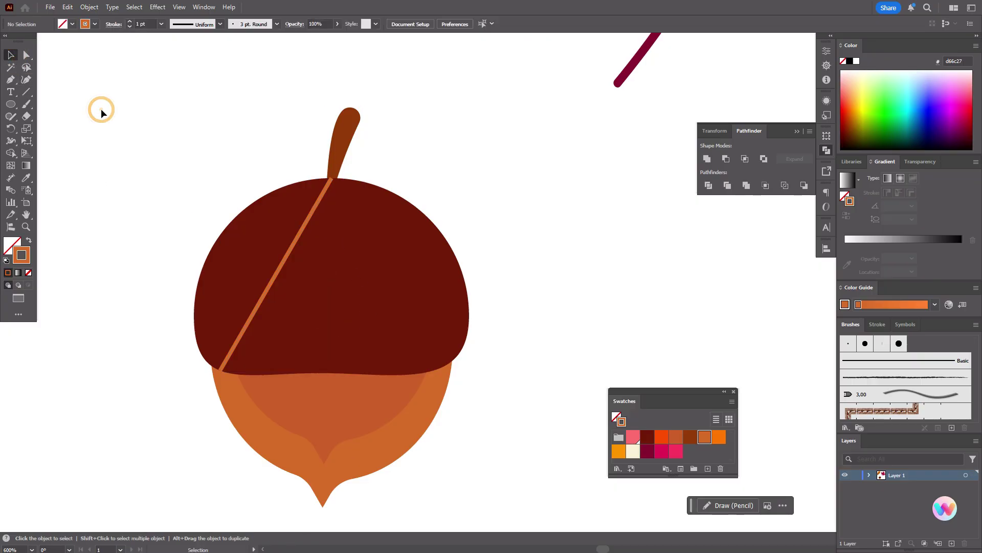
# Draw a matching straight line from the cap's top centre to its lower right edge with the Pen tool
pyautogui.click(11, 80)
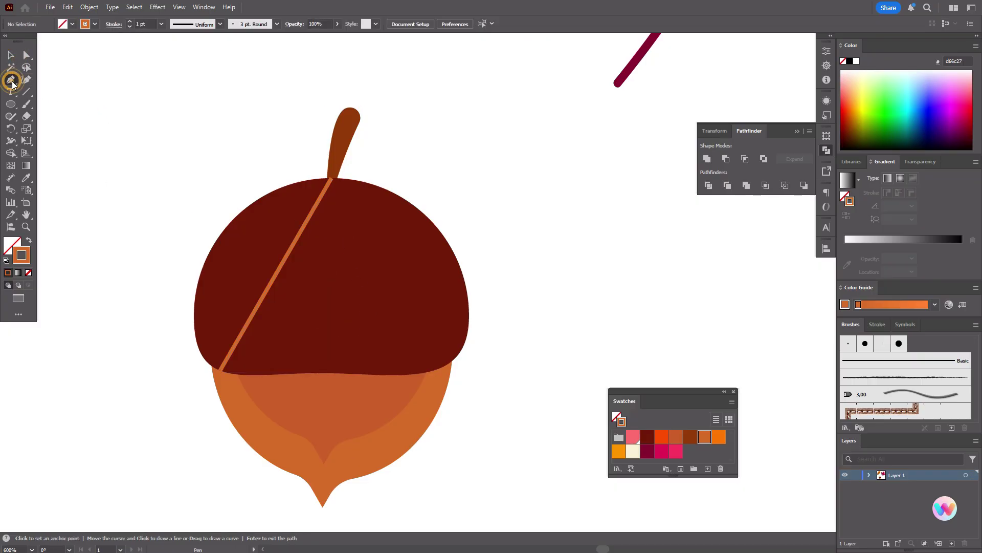
pyautogui.click(331, 178)
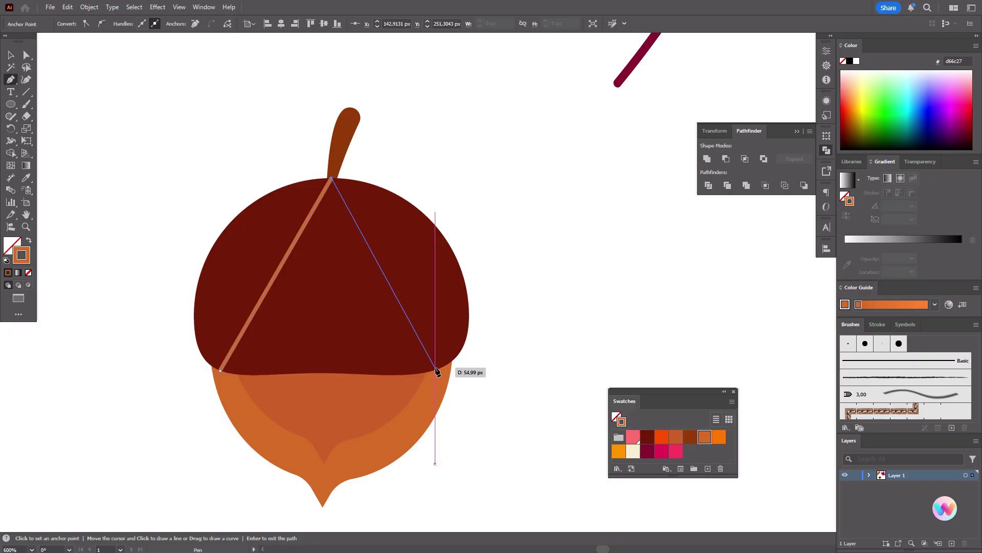
pyautogui.click(435, 369)
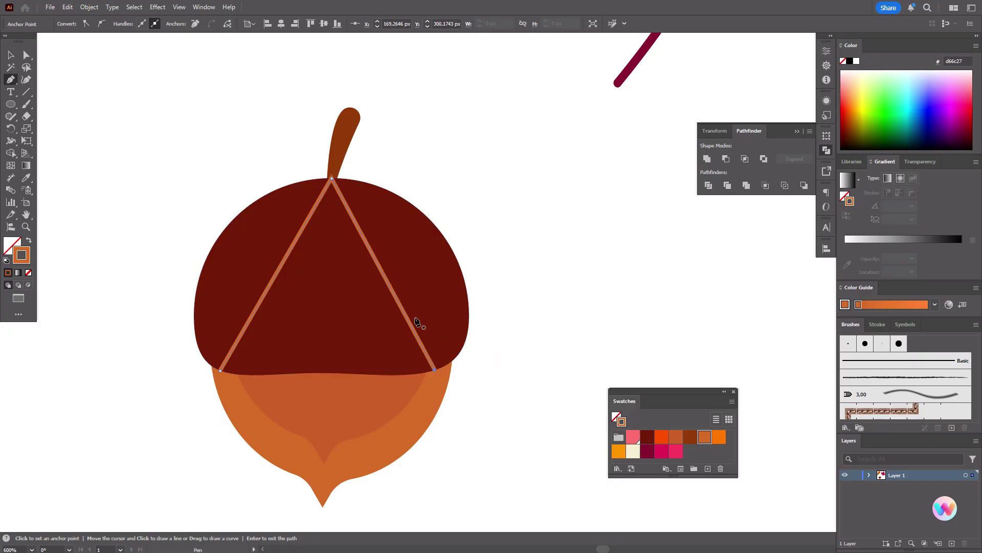
# Bend both outer cap lines outward with the Curvature tool so they follow the cap's round shape, and deselect them
pyautogui.click(26, 80)
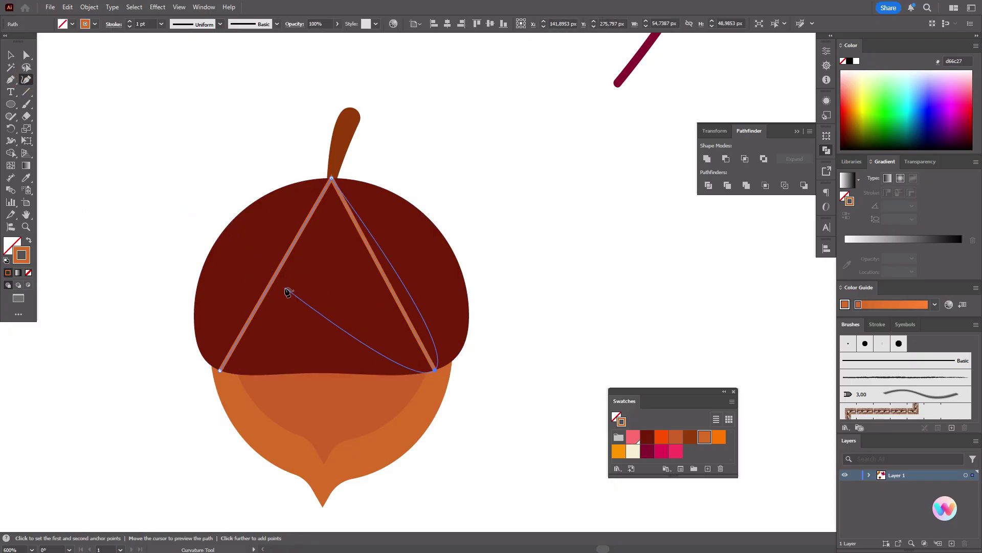
pyautogui.moveTo(272, 282); pyautogui.dragTo(248, 268)
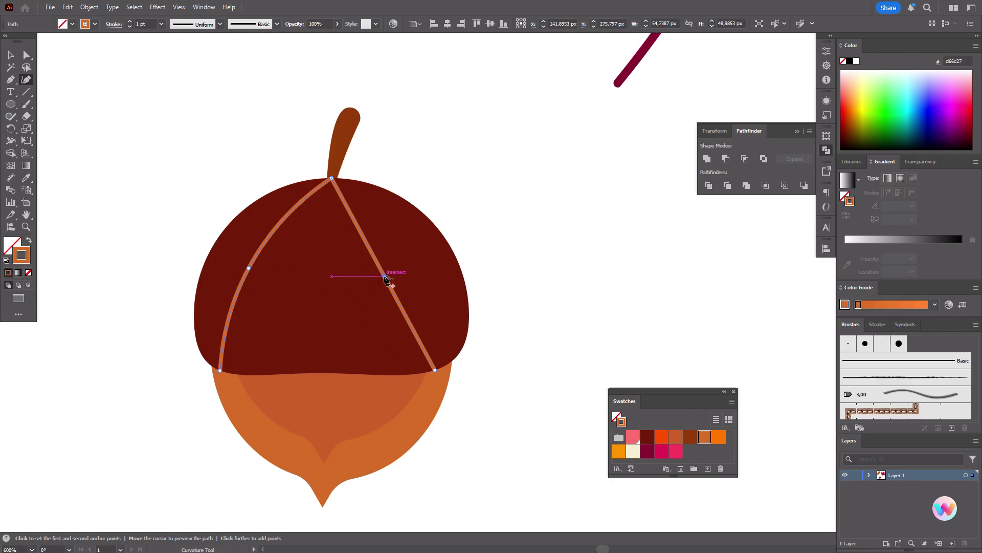
pyautogui.moveTo(388, 278); pyautogui.dragTo(412, 265)
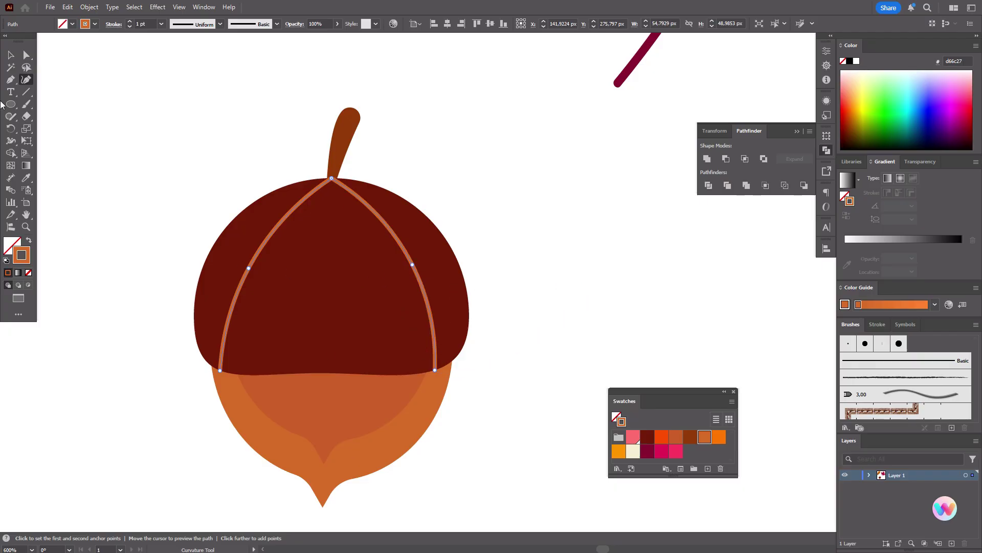
pyautogui.click(7, 55)
pyautogui.click(91, 102)
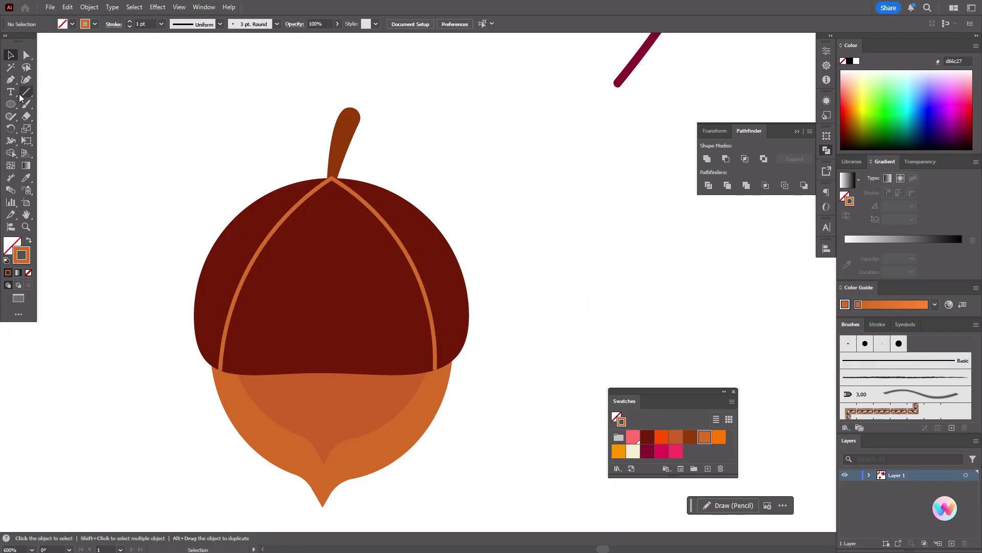
# Draw a straight inner line from the cap's top centre to its lower edge, left of the middle, and deselect it
pyautogui.click(11, 79)
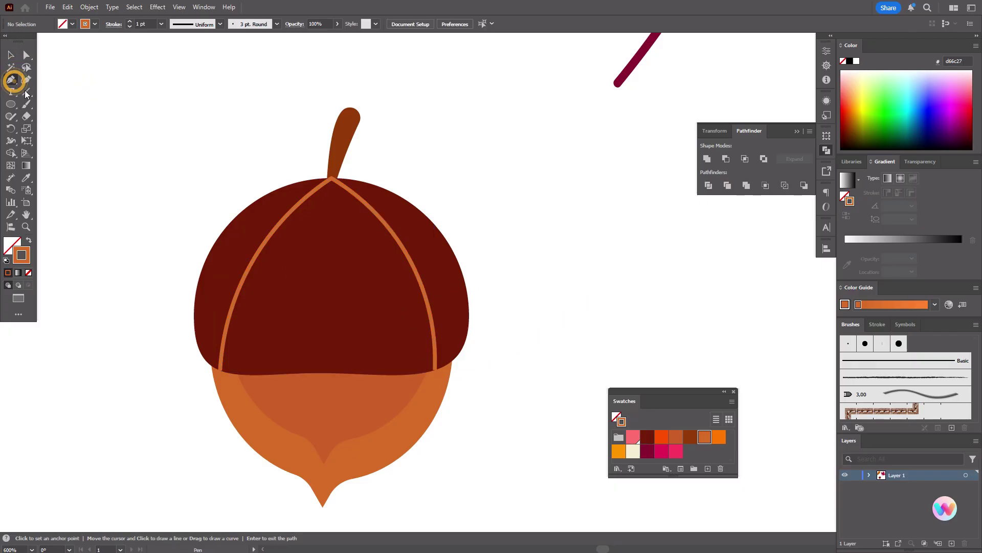
pyautogui.click(331, 179)
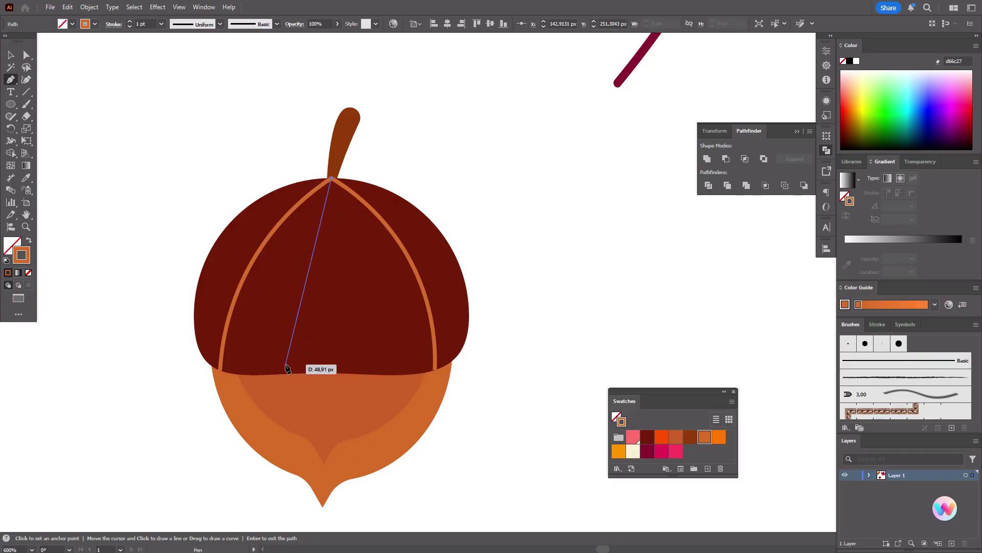
pyautogui.click(284, 374)
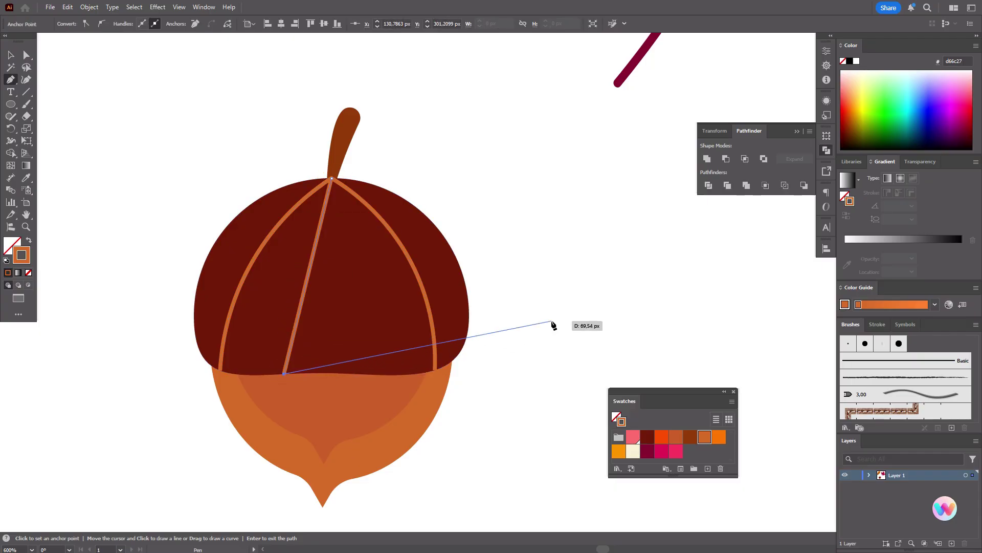
pyautogui.press('Return')
pyautogui.click(10, 55)
pyautogui.click(56, 82)
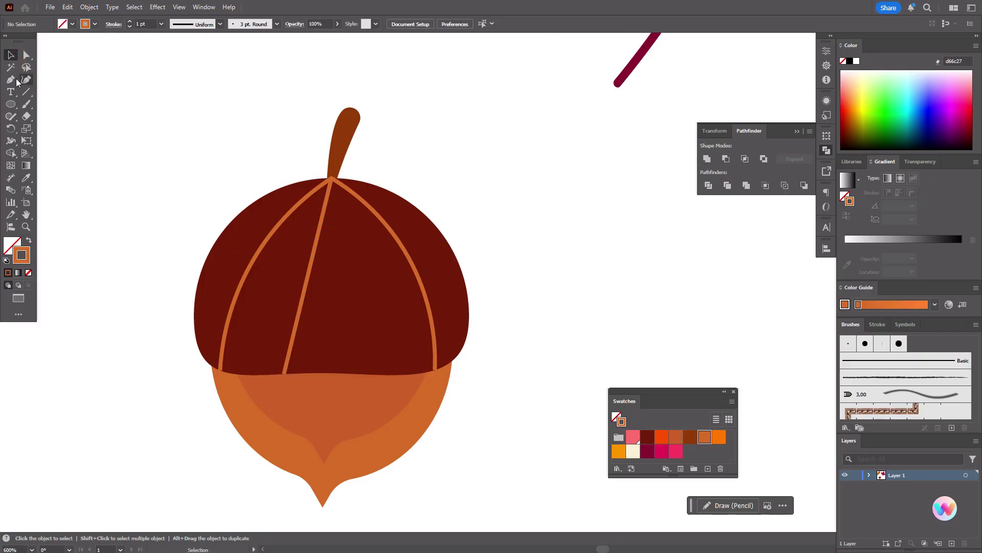
# Draw a second straight inner line from the cap's top centre to its lower edge, right of the middle, and deselect it
pyautogui.click(10, 79)
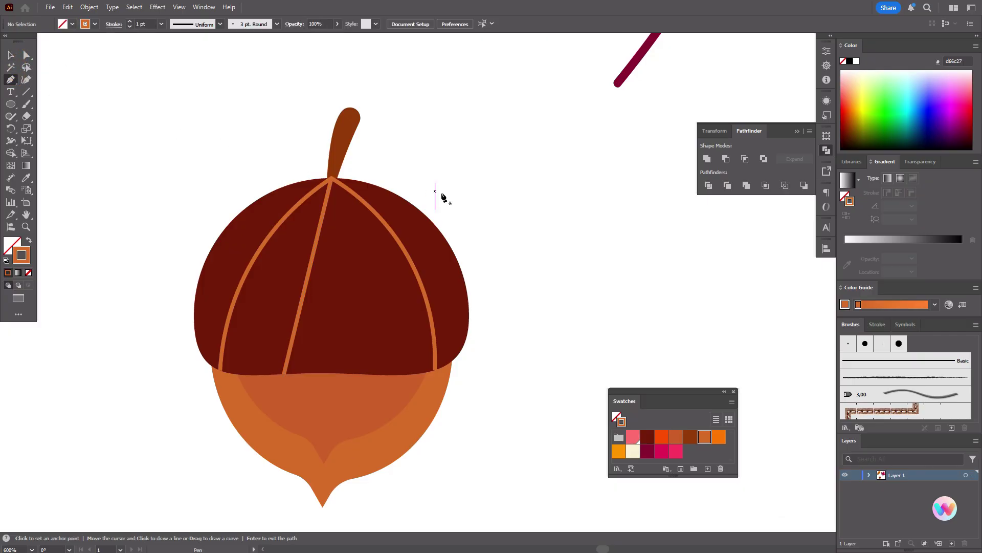
pyautogui.click(332, 179)
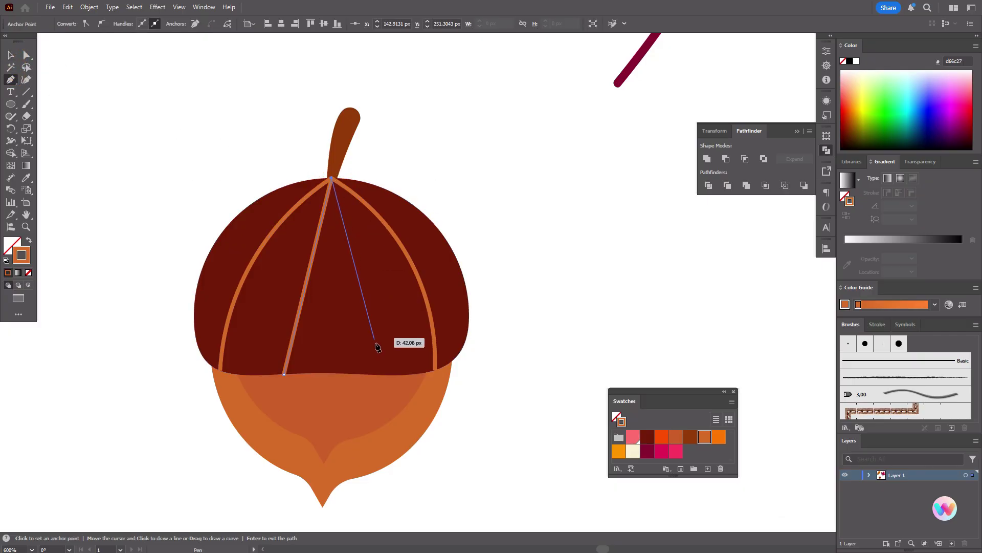
pyautogui.click(380, 377)
pyautogui.press('Return')
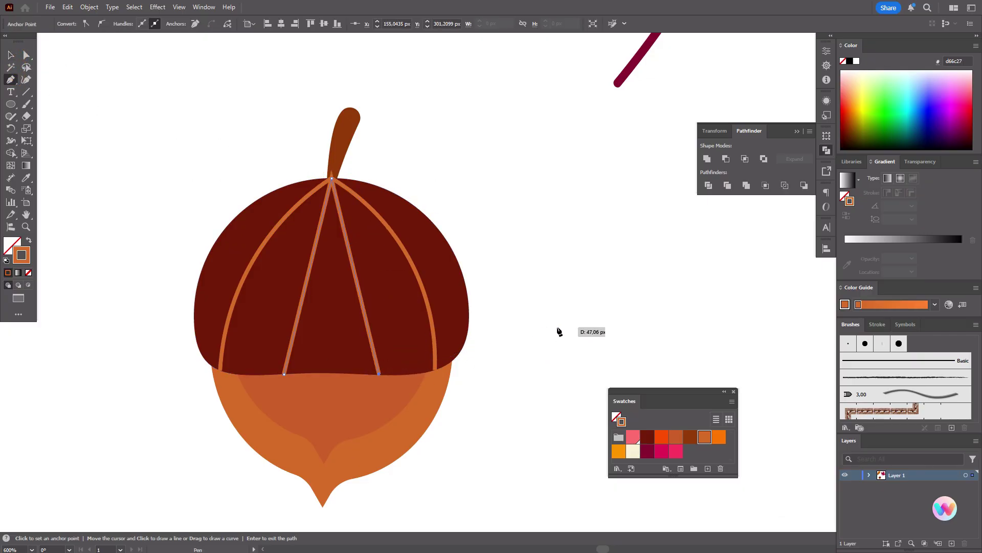
pyautogui.click(11, 55)
pyautogui.click(115, 162)
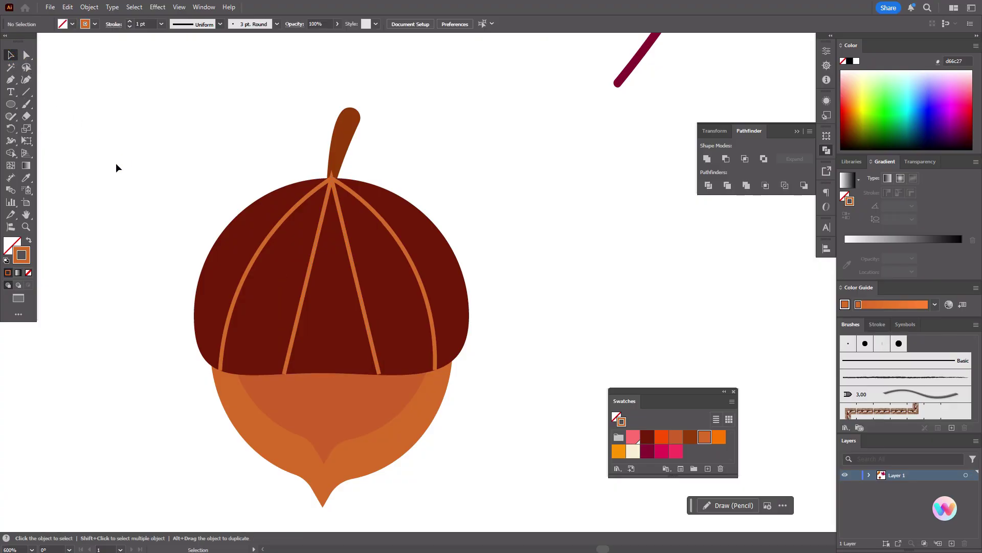
# Shift the inner line pair slightly down past the cap's lower edge and enlarge the outer curved pair to about 56 × 50 px
pyautogui.click(349, 254)
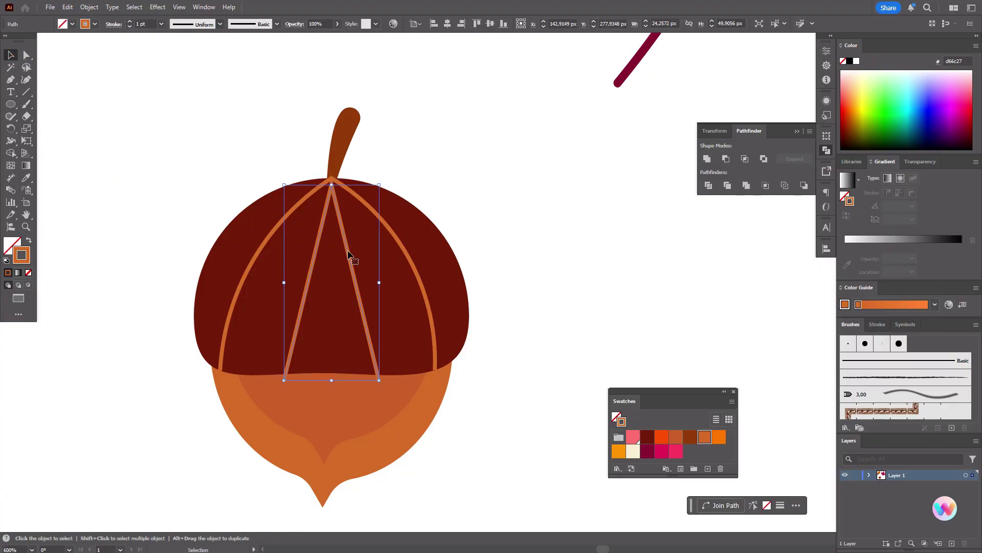
pyautogui.click(424, 291)
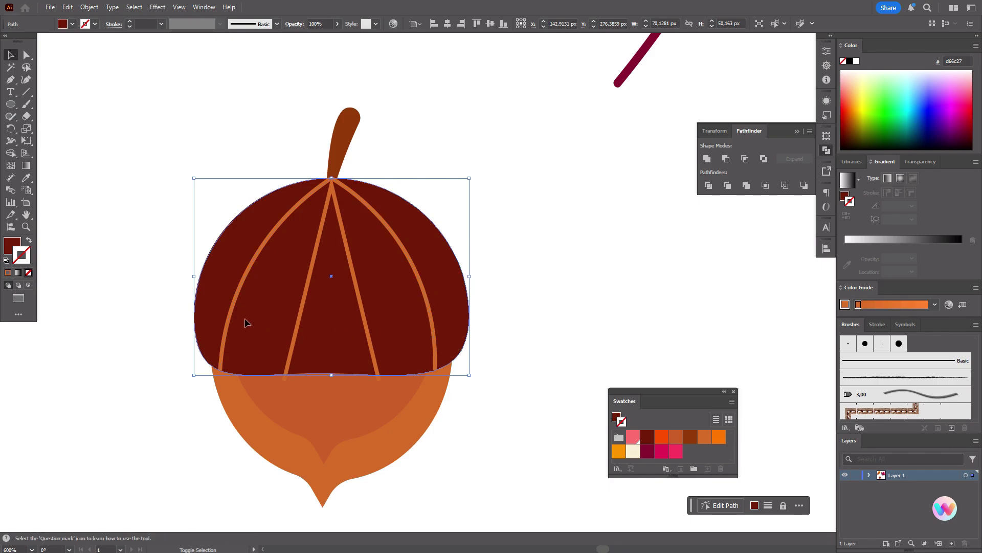
pyautogui.click(434, 302)
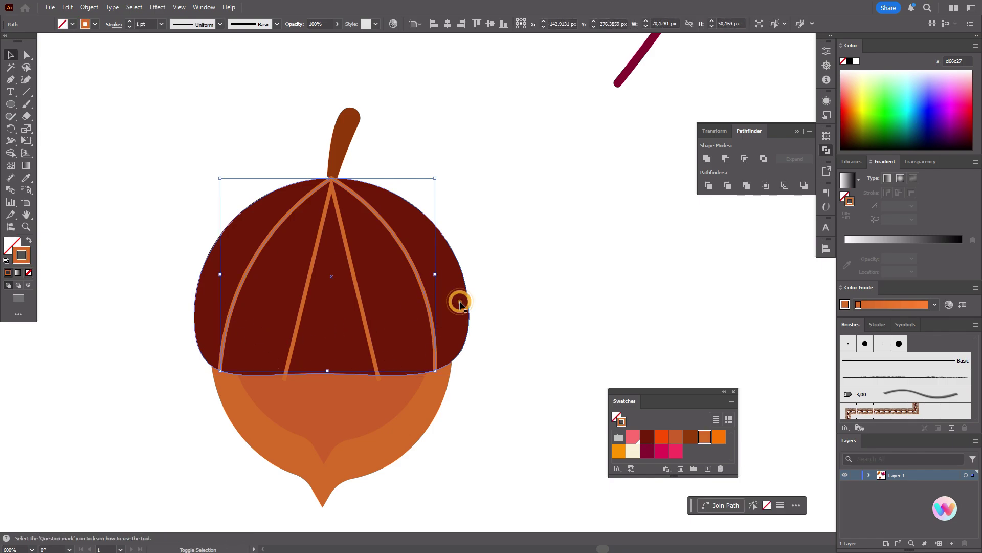
pyautogui.moveTo(328, 370); pyautogui.dragTo(328, 375)
# Select all four cap lines together and apply the 3 pt. Round brush to them
pyautogui.click(373, 343)
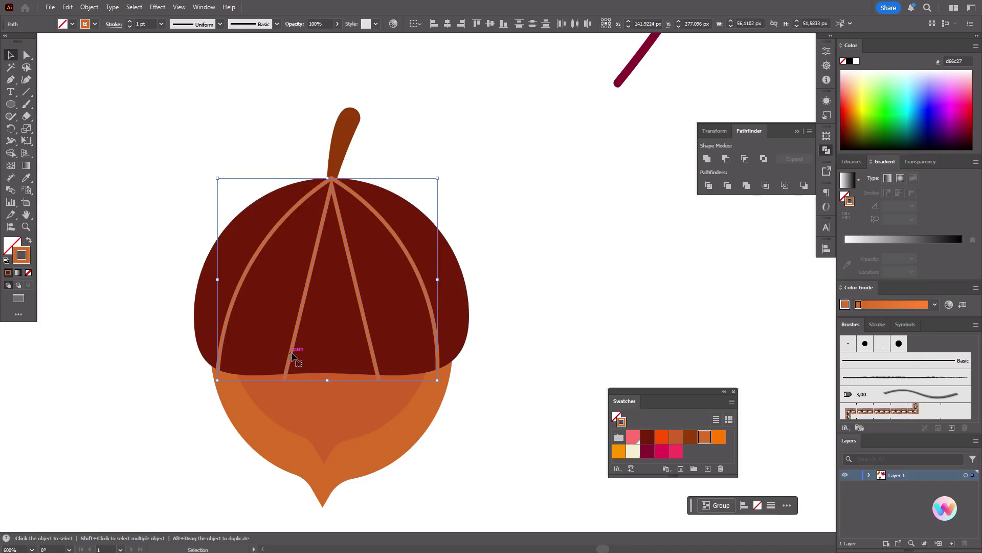
pyautogui.keyDown('shift'); pyautogui.click(292, 347); pyautogui.keyUp('shift')
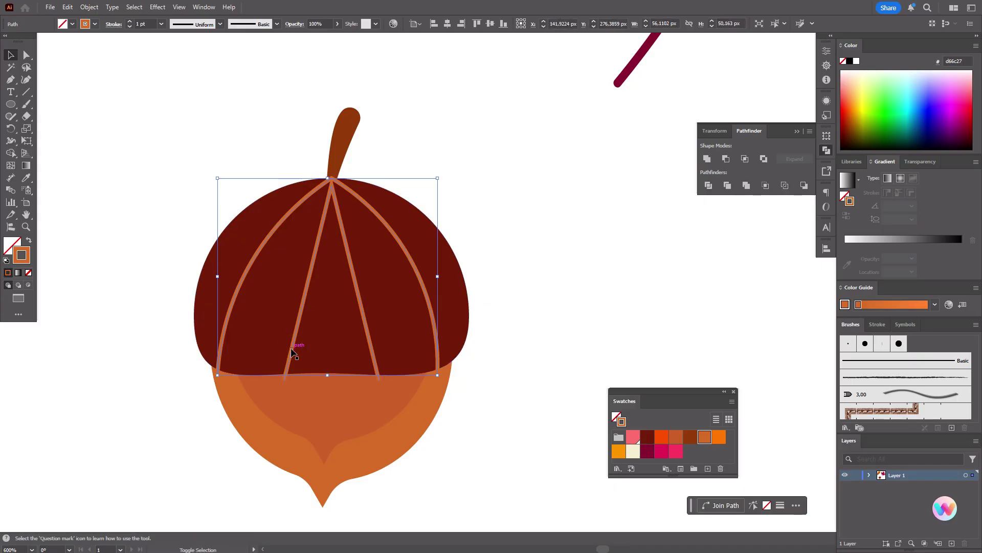
pyautogui.click(306, 326)
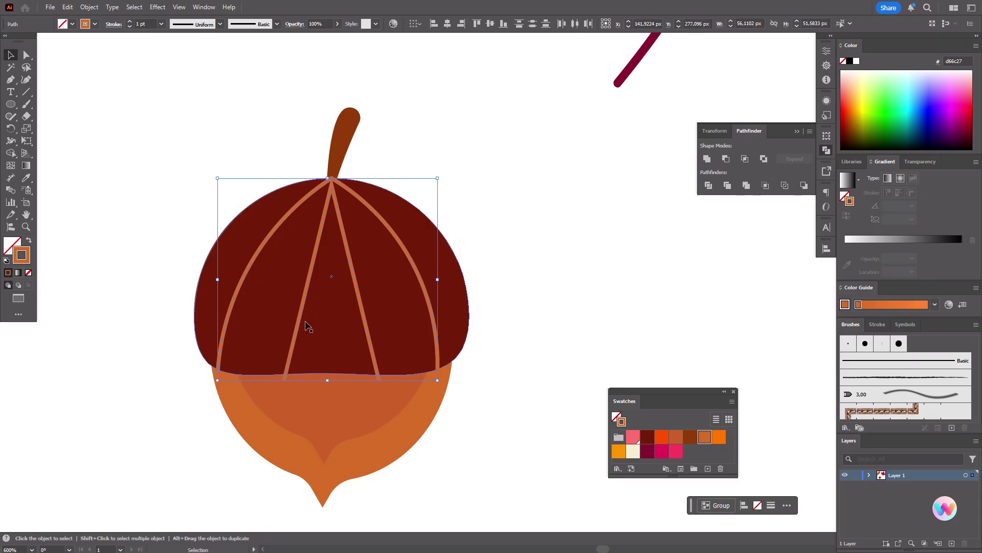
pyautogui.click(848, 343)
# Thin the four cap lines, trying a stroke weight of 0.7 pt and settling on 0.5 pt
pyautogui.click(826, 51)
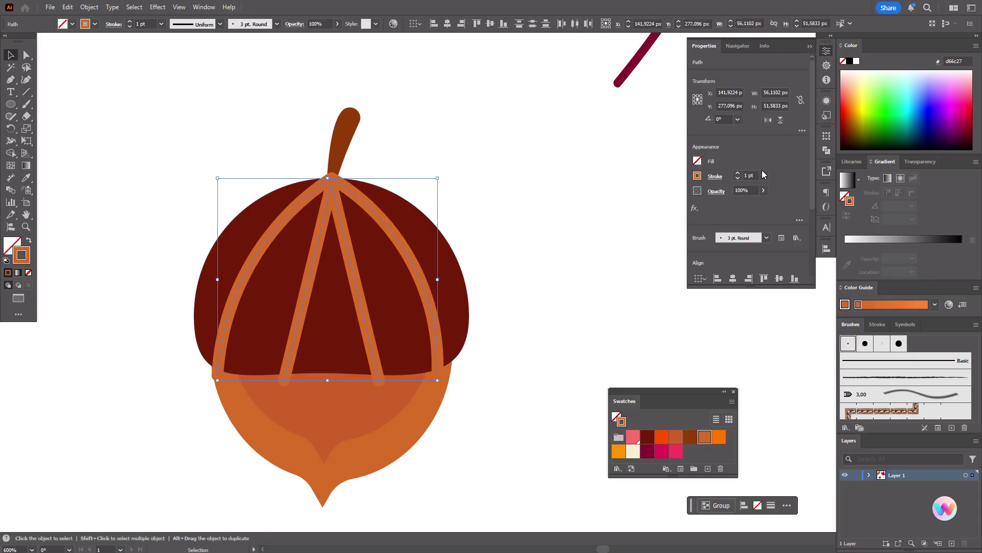
pyautogui.click(746, 176)
pyautogui.write('0,')
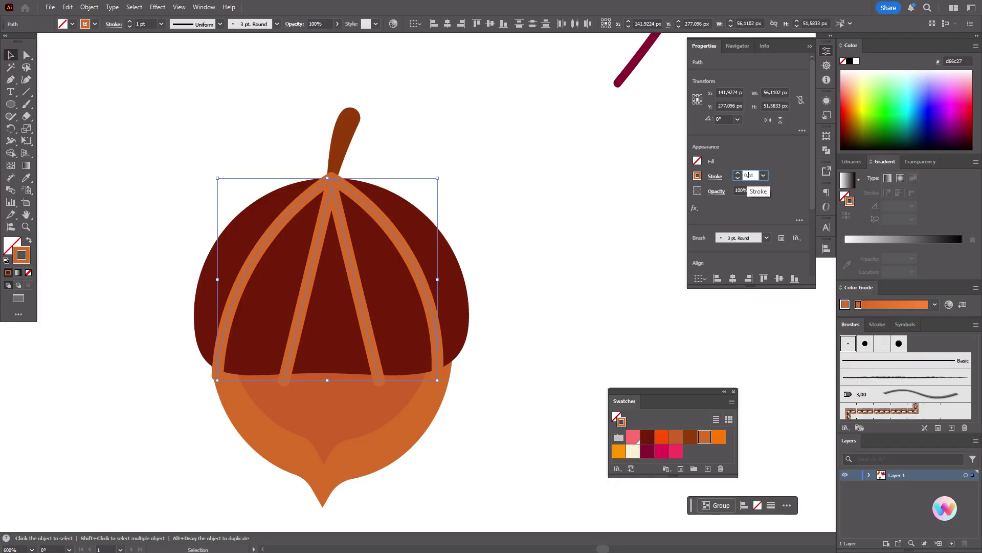
pyautogui.write('7')
pyautogui.press('Return')
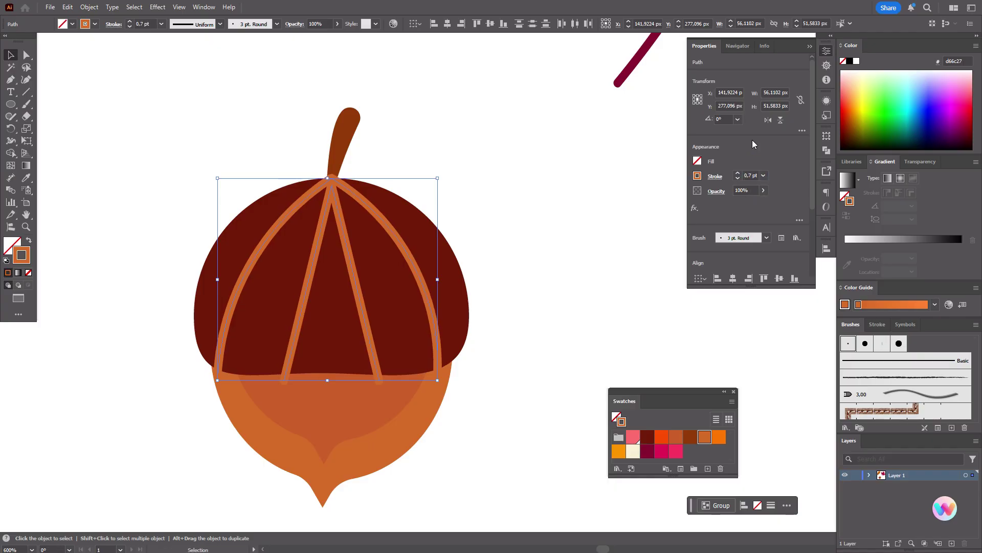
pyautogui.click(747, 174)
pyautogui.press('Return')
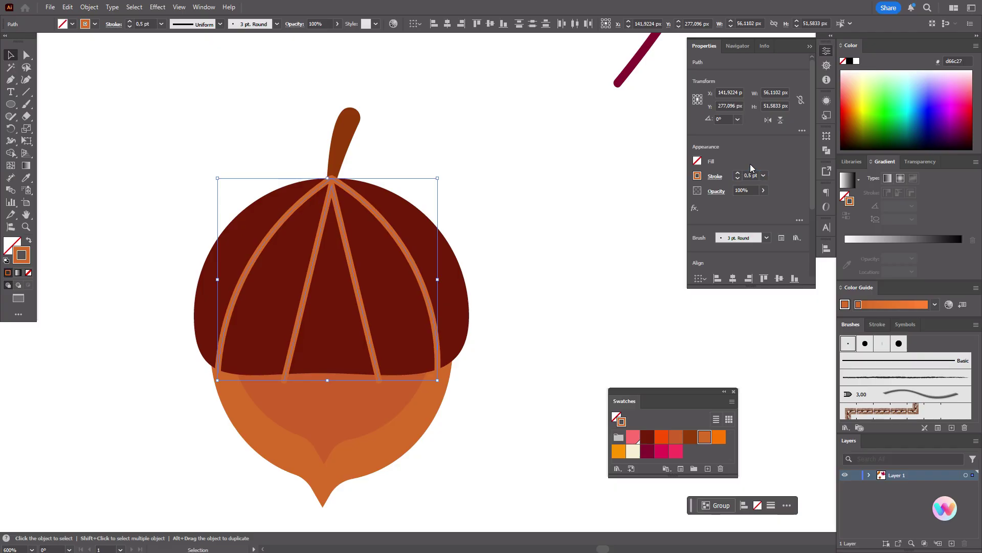
# Trim off the ends of the two inner cap lines that overhang the cap's lower edge, using Shape Builder on the cap and lines
pyautogui.click(25, 226)
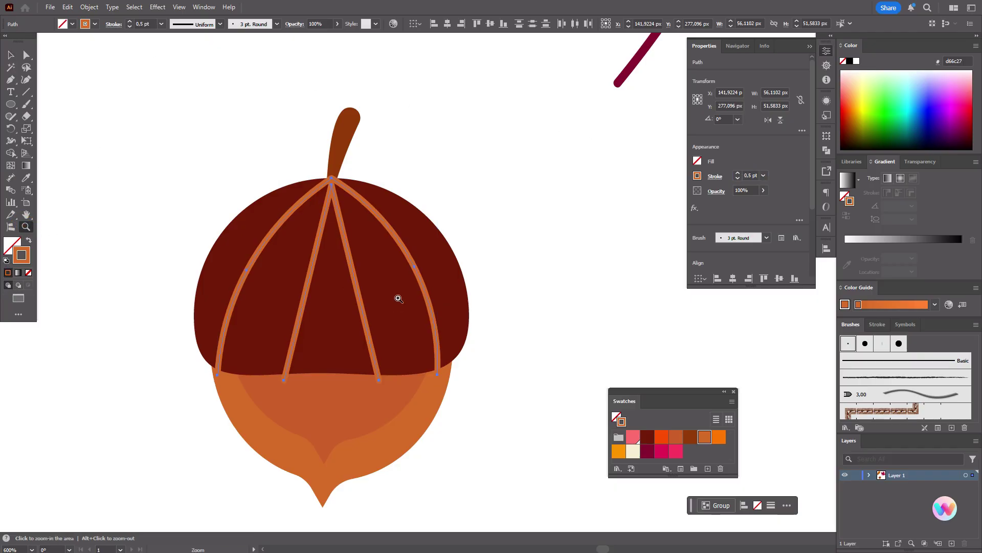
pyautogui.click(400, 297)
pyautogui.click(485, 299)
pyautogui.click(10, 55)
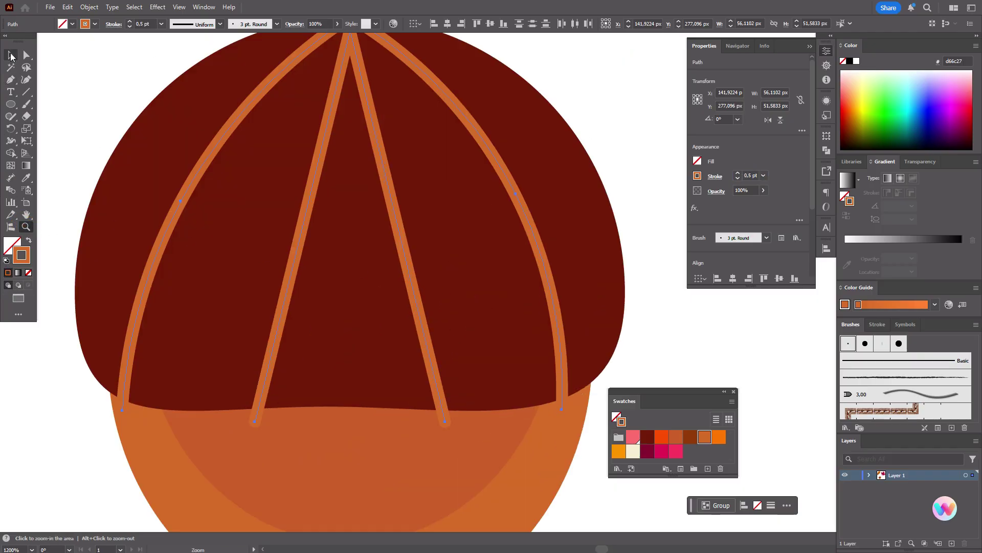
pyautogui.click(202, 278)
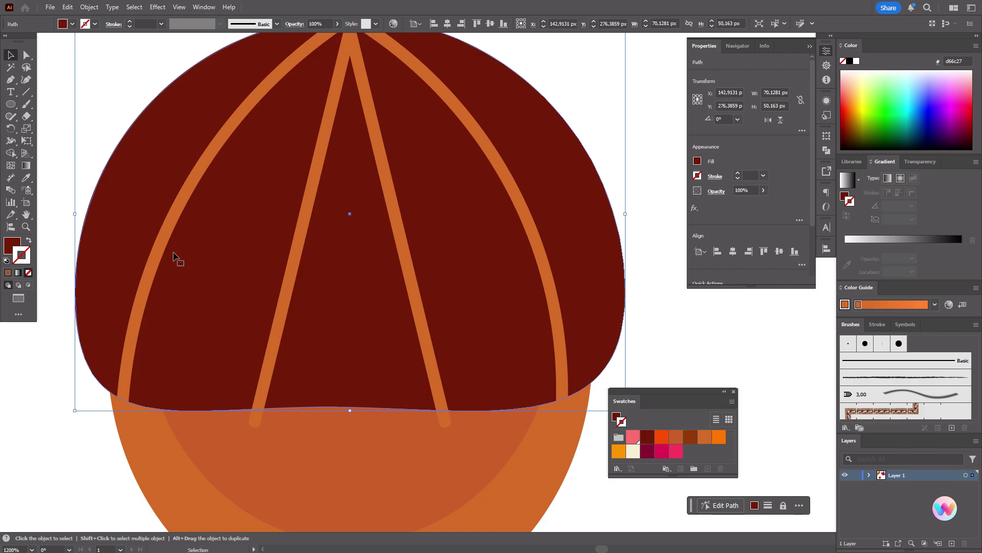
pyautogui.keyDown('shift'); pyautogui.click(292, 278); pyautogui.keyUp('shift')
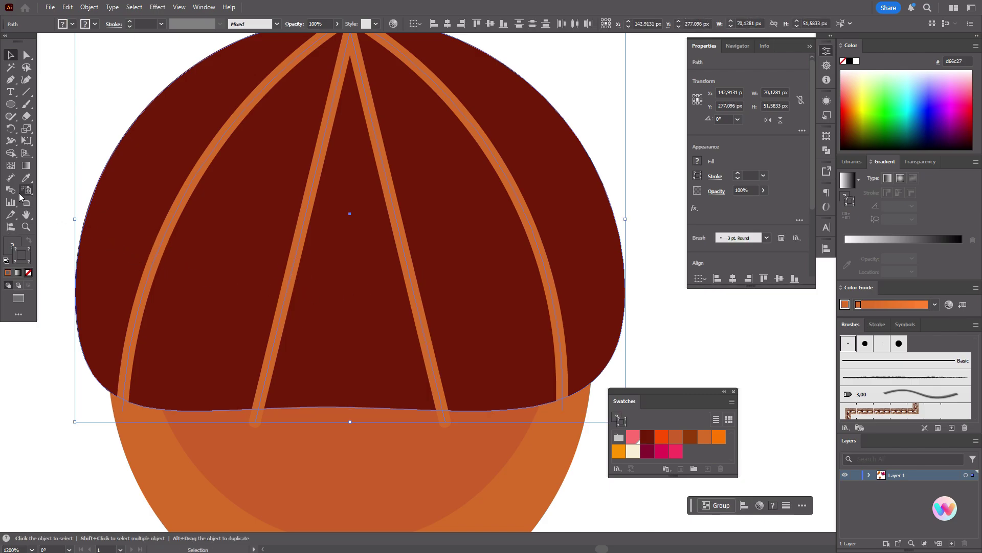
pyautogui.click(11, 152)
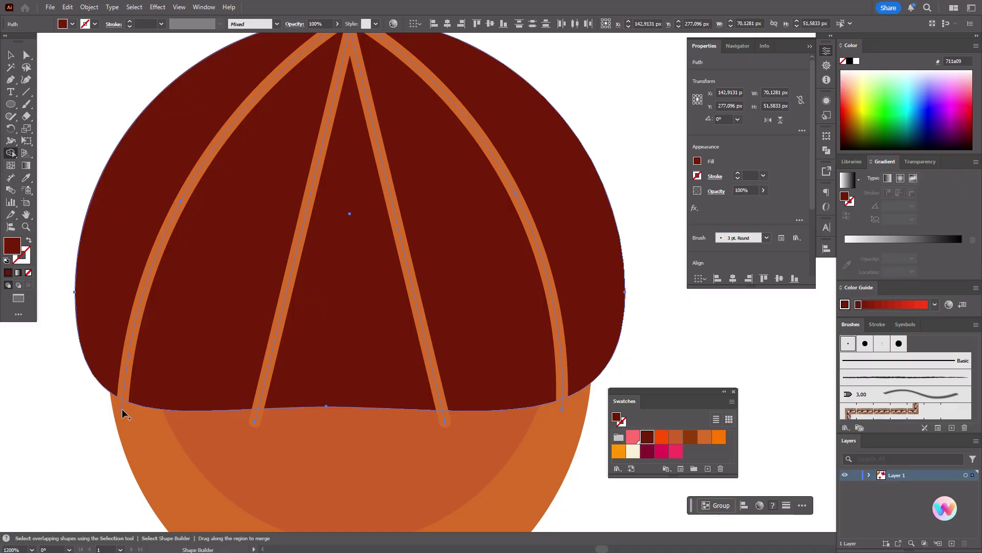
pyautogui.click(26, 227)
pyautogui.click(376, 362)
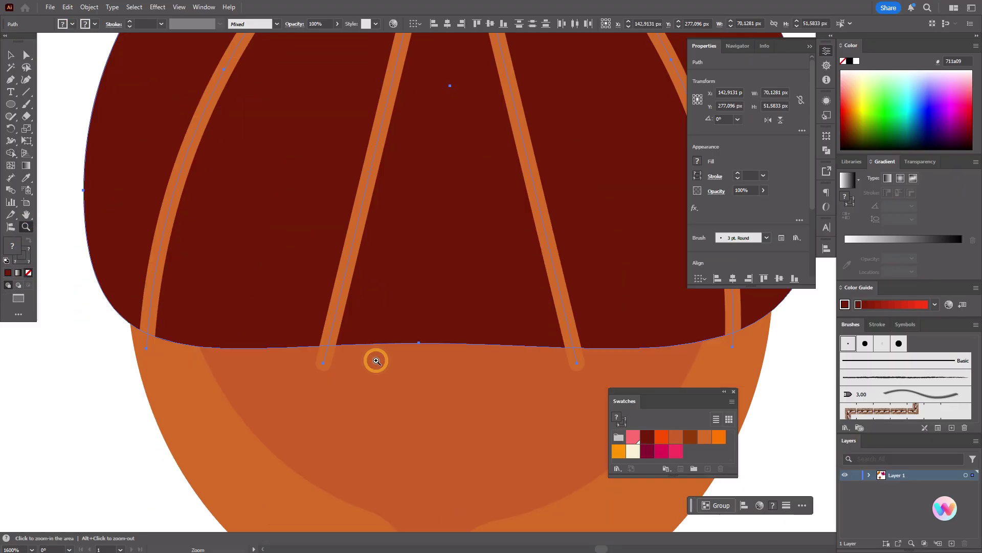
pyautogui.click(15, 59)
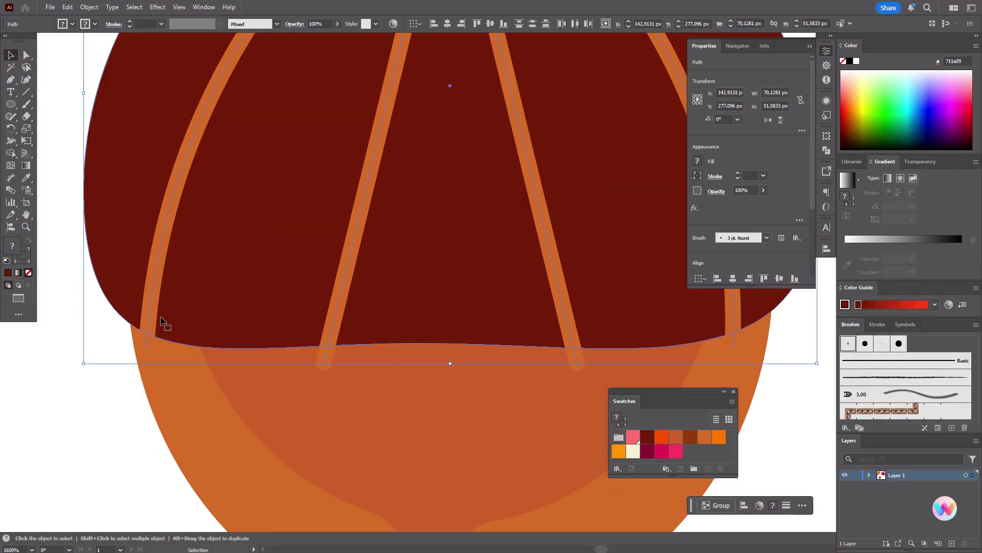
pyautogui.click(10, 153)
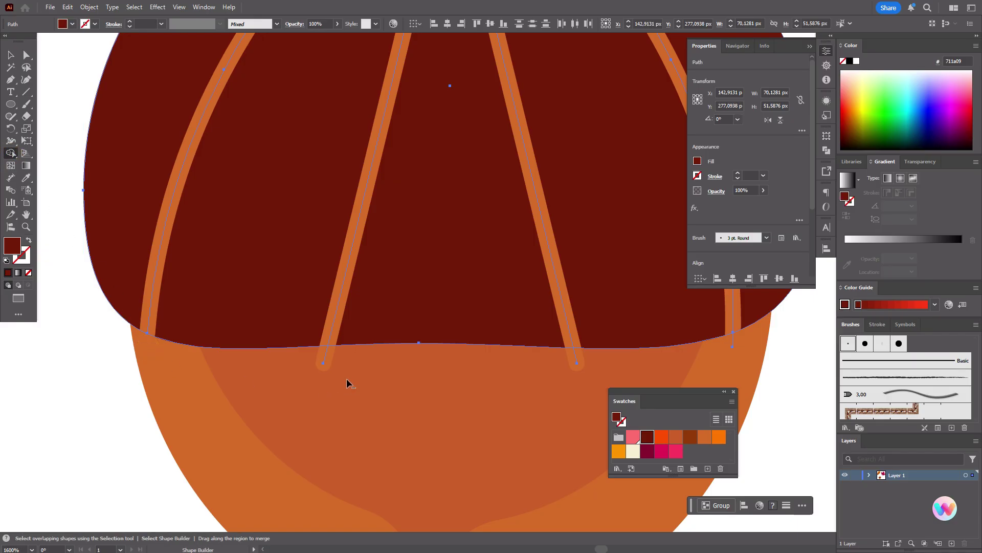
pyautogui.keyDown('alt'); pyautogui.click(324, 364); pyautogui.keyUp('alt')
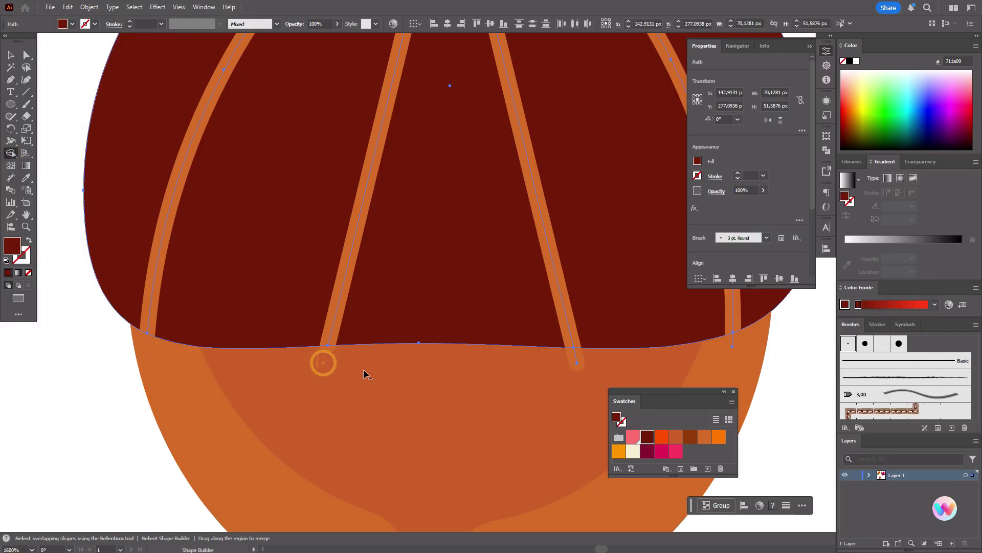
pyautogui.keyDown('alt'); pyautogui.click(576, 365); pyautogui.keyUp('alt')
# Pull the lower anchor points of both inner cap lines up slightly so their rounded ends sit inside the cap
pyautogui.press('v')
pyautogui.click(320, 325)
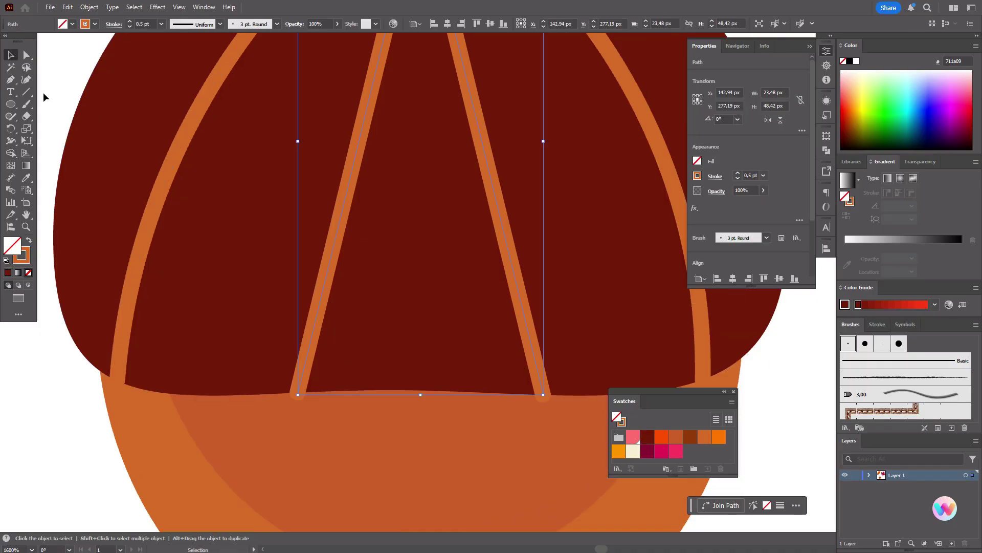
pyautogui.click(27, 55)
pyautogui.click(299, 394)
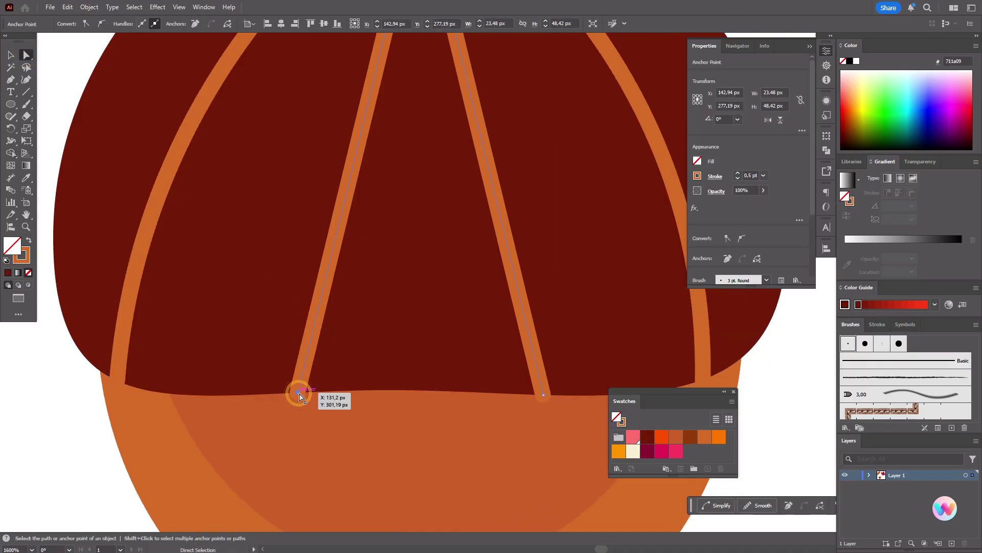
pyautogui.moveTo(300, 396); pyautogui.dragTo(303, 385)
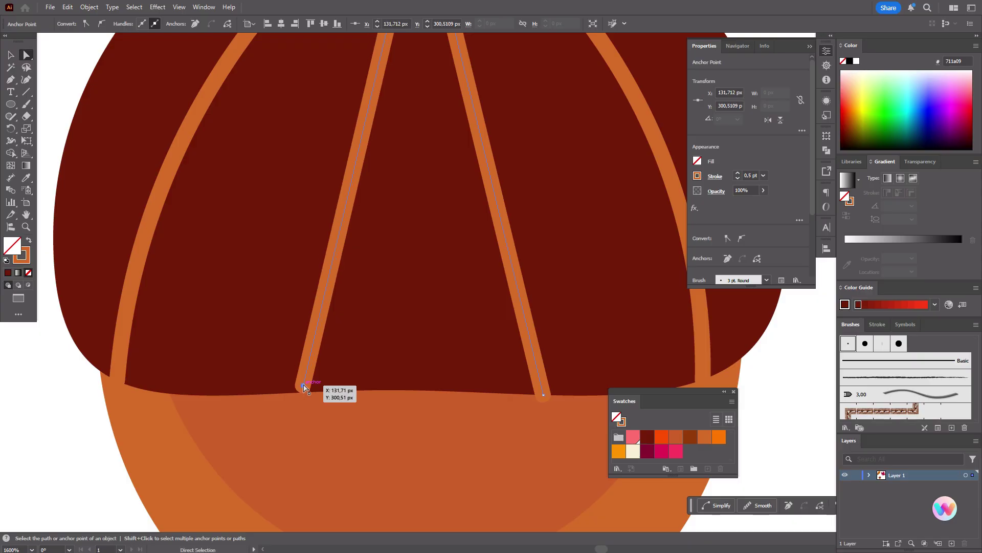
pyautogui.moveTo(543, 394); pyautogui.dragTo(544, 387)
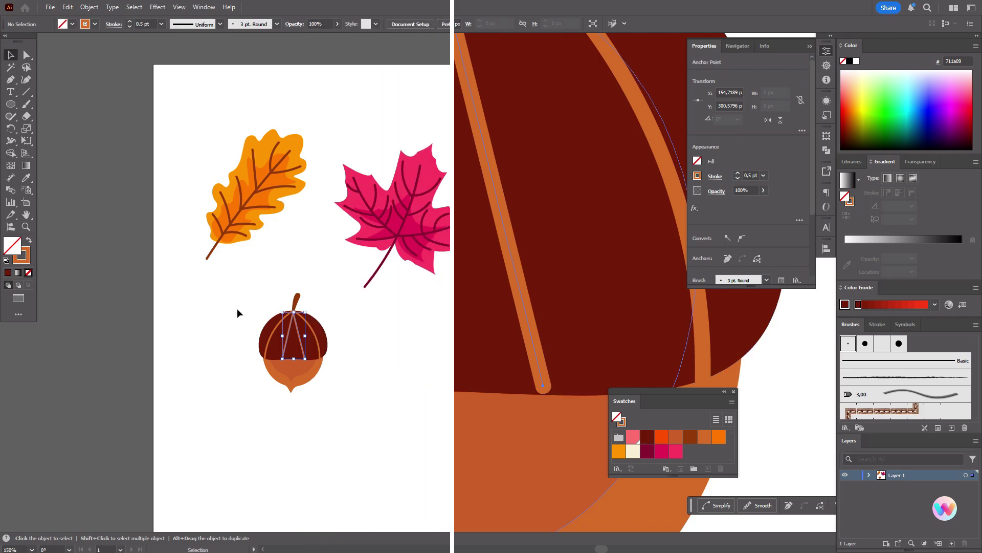
# Group all the acorn's parts and expand the group's appearance
pyautogui.moveTo(248, 286); pyautogui.dragTo(248, 287)
pyautogui.moveTo(248, 287); pyautogui.dragTo(356, 424)
pyautogui.moveTo(356, 424); pyautogui.dragTo(355, 424)
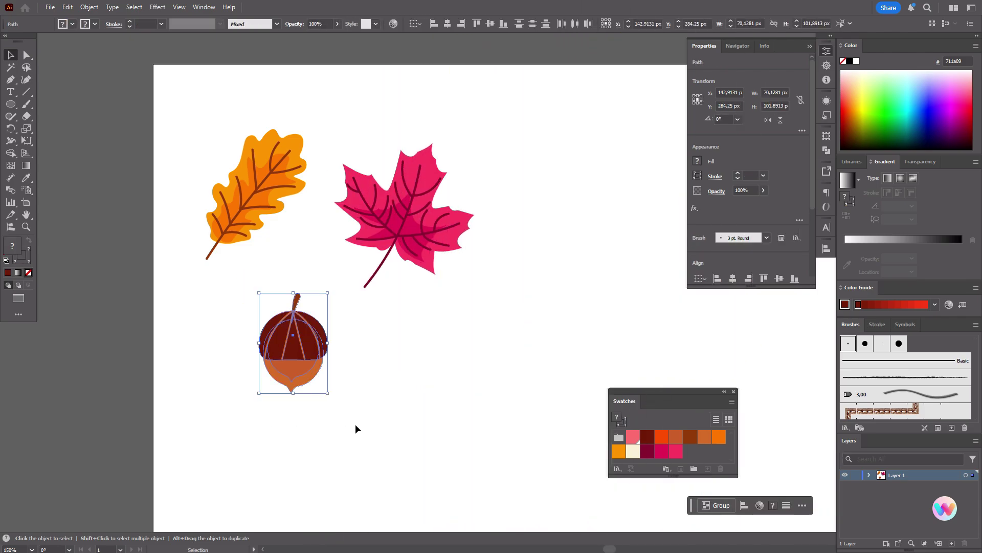
pyautogui.press('a')
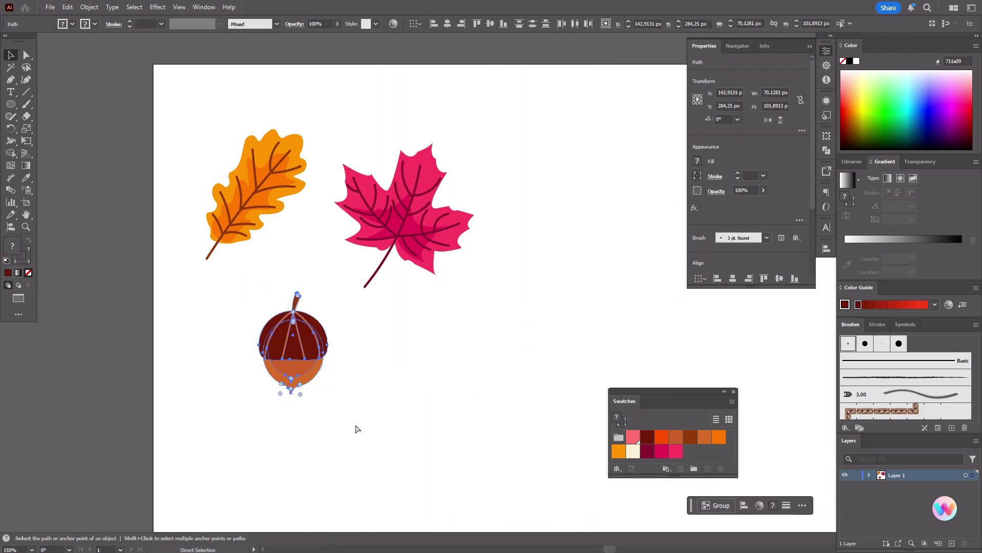
pyautogui.press('v')
pyautogui.click(90, 7)
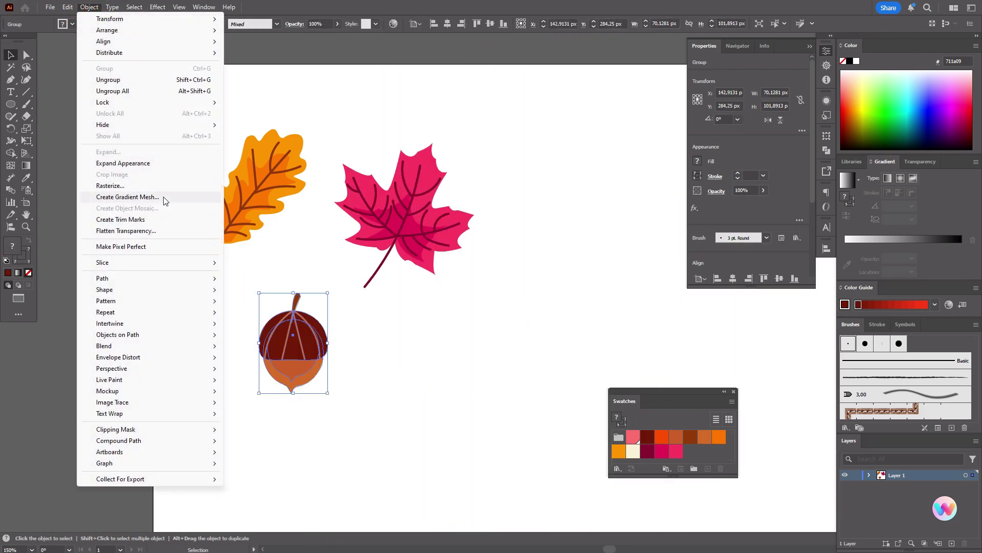
pyautogui.click(160, 164)
pyautogui.click(324, 360)
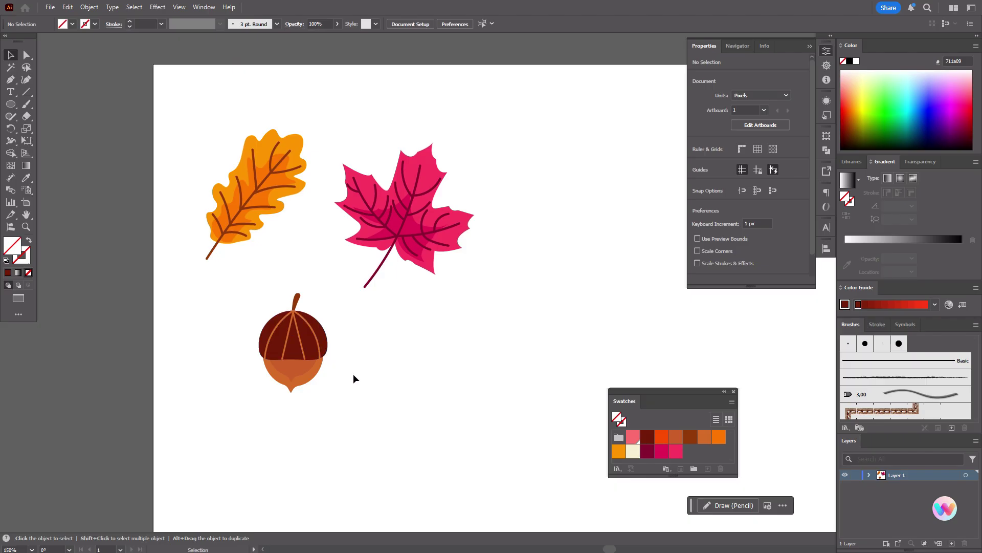
# Move the acorn up and left to sit directly beneath the oak leaf
pyautogui.moveTo(316, 358); pyautogui.dragTo(287, 342)
pyautogui.click(287, 341)
# Paint a long curved branch stem below the maple leaf with the Paintbrush, using a brown R=147 G=58 B=9 stroke and no fill
pyautogui.press('i')
pyautogui.press('x')
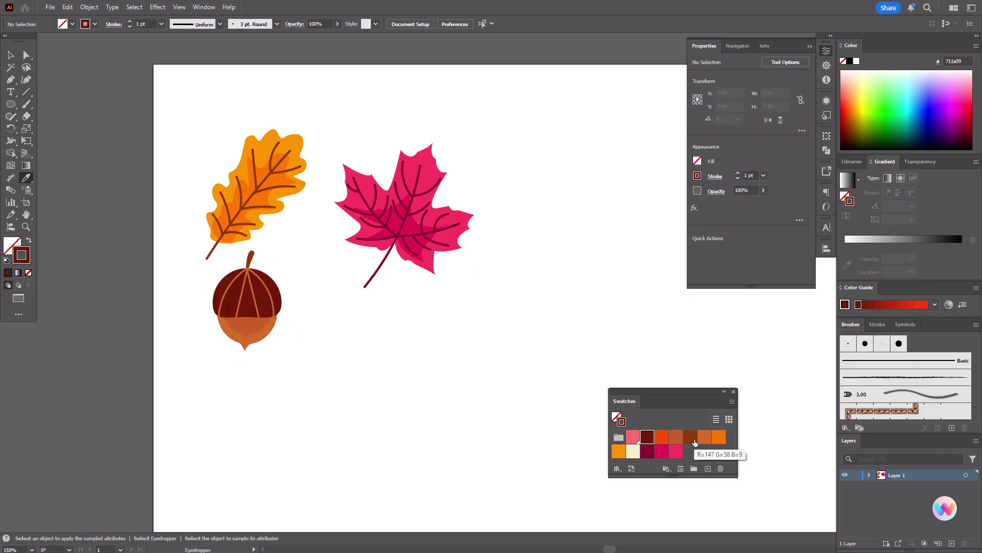
pyautogui.click(694, 438)
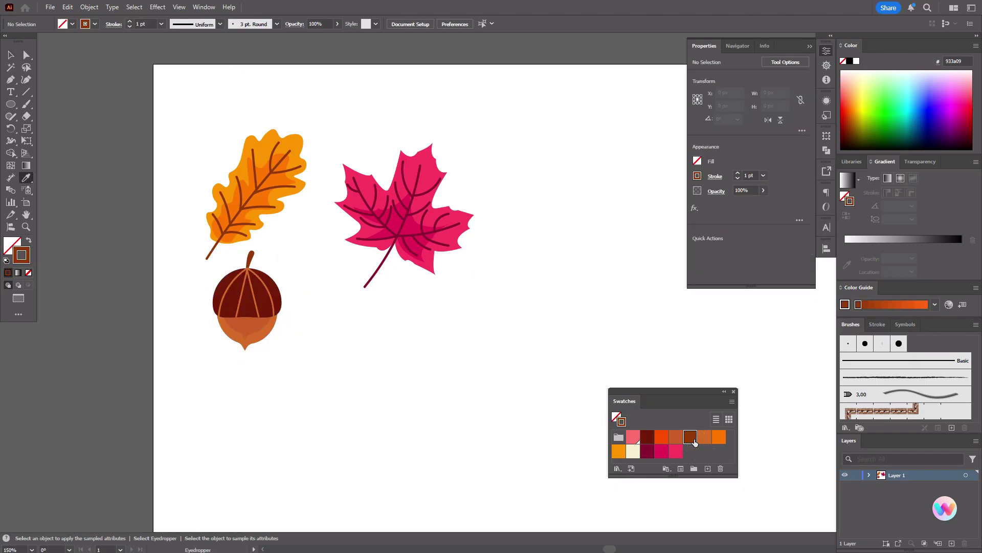
pyautogui.click(26, 104)
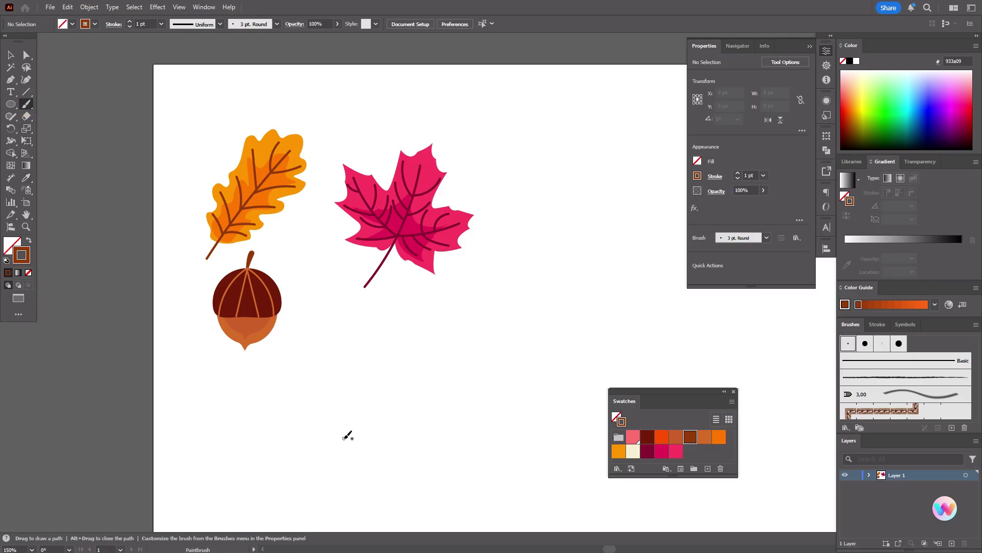
pyautogui.moveTo(344, 438); pyautogui.dragTo(354, 421)
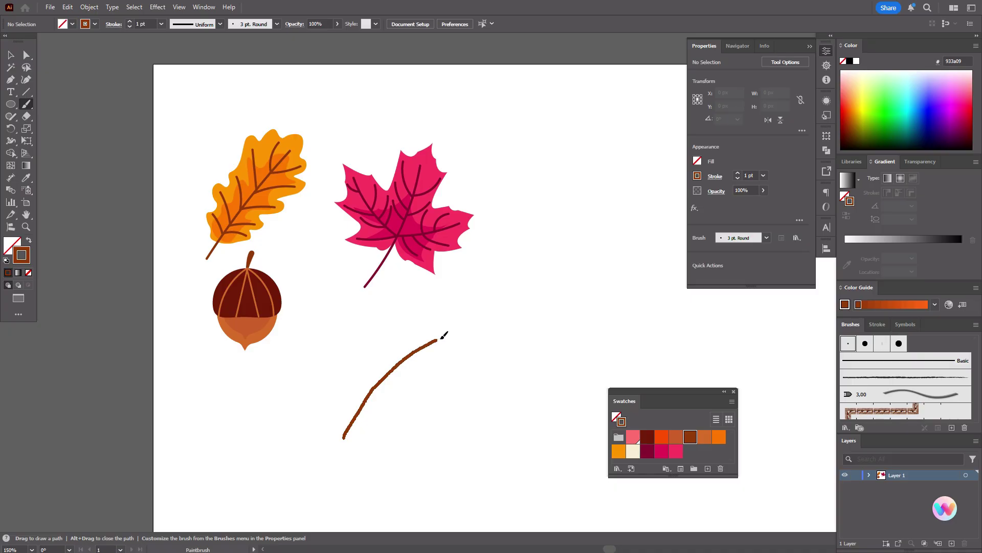
pyautogui.moveTo(494, 322); pyautogui.dragTo(496, 321)
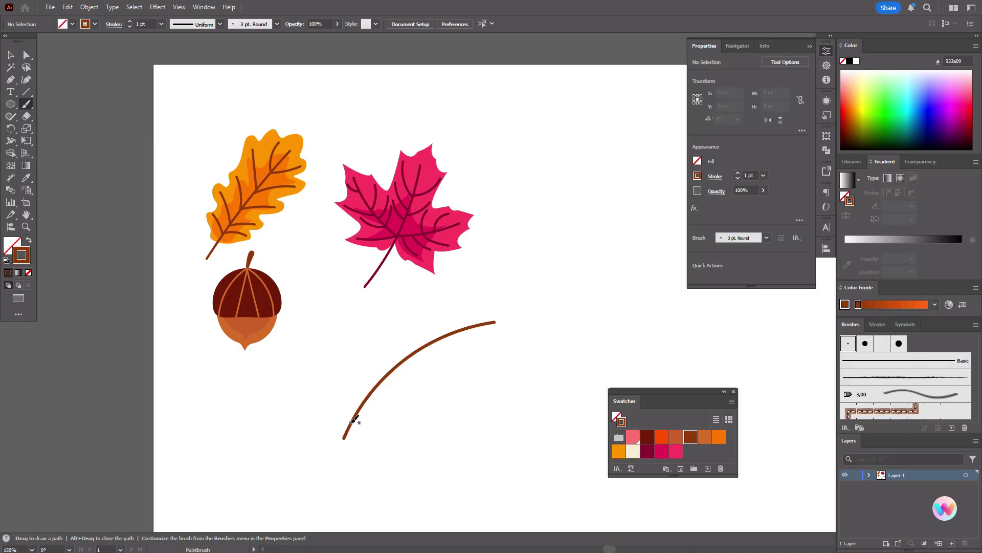
# Paint five short curved side twigs along both sides of the branch stem and nudge the uppermost one slightly up and right
pyautogui.moveTo(353, 420); pyautogui.dragTo(349, 404)
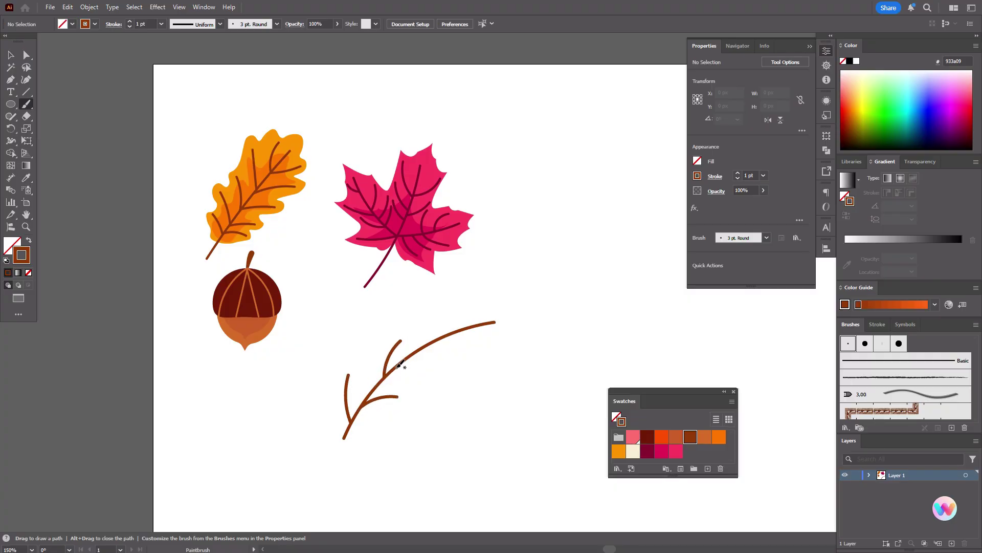
pyautogui.moveTo(439, 335); pyautogui.dragTo(475, 305)
pyautogui.click(27, 226)
pyautogui.click(505, 306)
pyautogui.press('v')
pyautogui.click(452, 192)
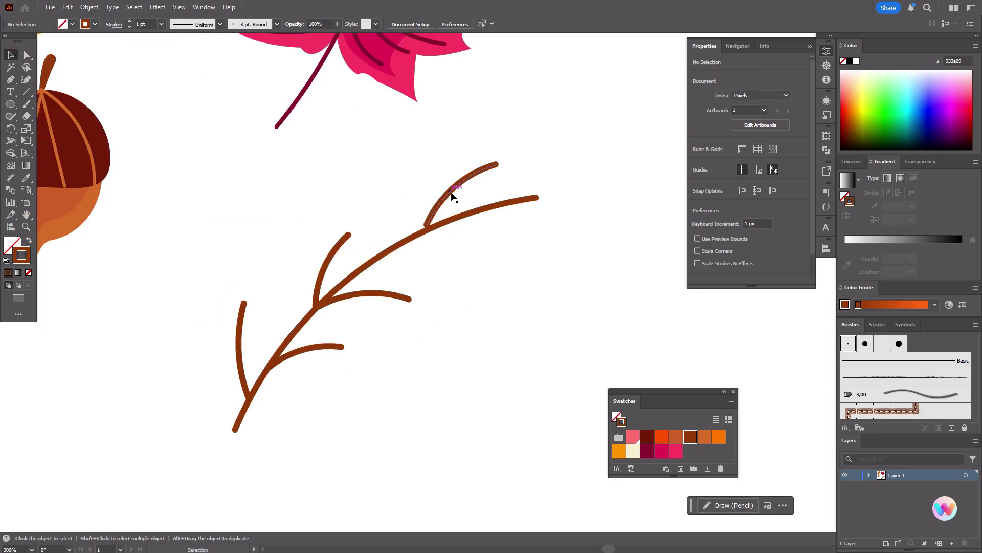
pyautogui.moveTo(500, 225); pyautogui.dragTo(503, 222)
# Draw a berry circle about 26 px wide with an ff4e00 orange-red fill and no stroke over the tip of the leftmost twig
pyautogui.click(662, 439)
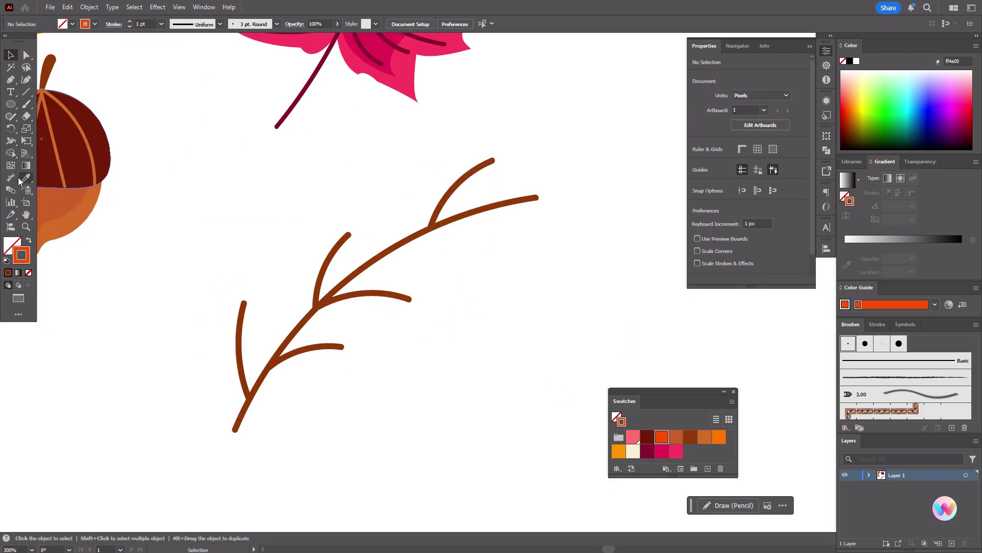
pyautogui.click(29, 240)
pyautogui.click(12, 245)
pyautogui.click(10, 104)
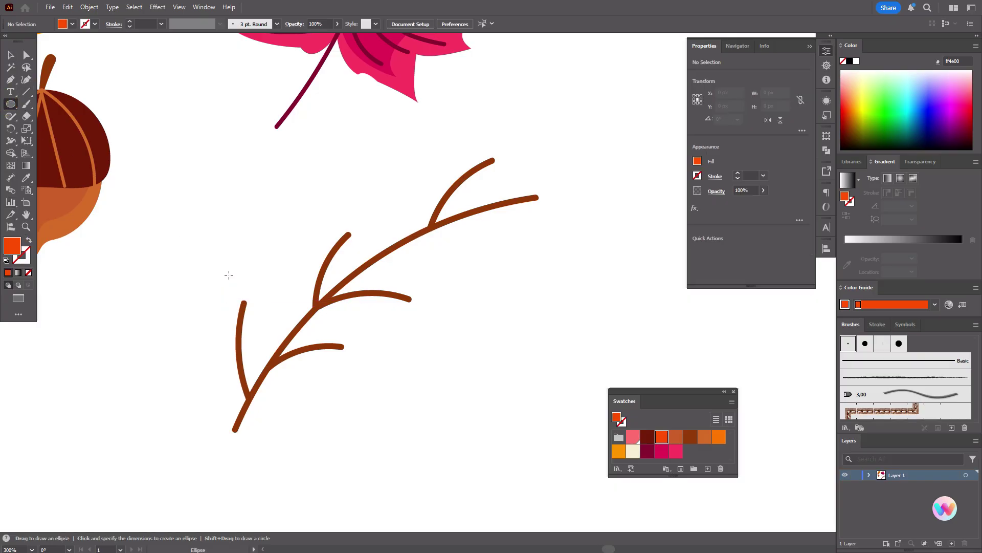
pyautogui.moveTo(223, 279); pyautogui.dragTo(257, 309)
pyautogui.click(10, 54)
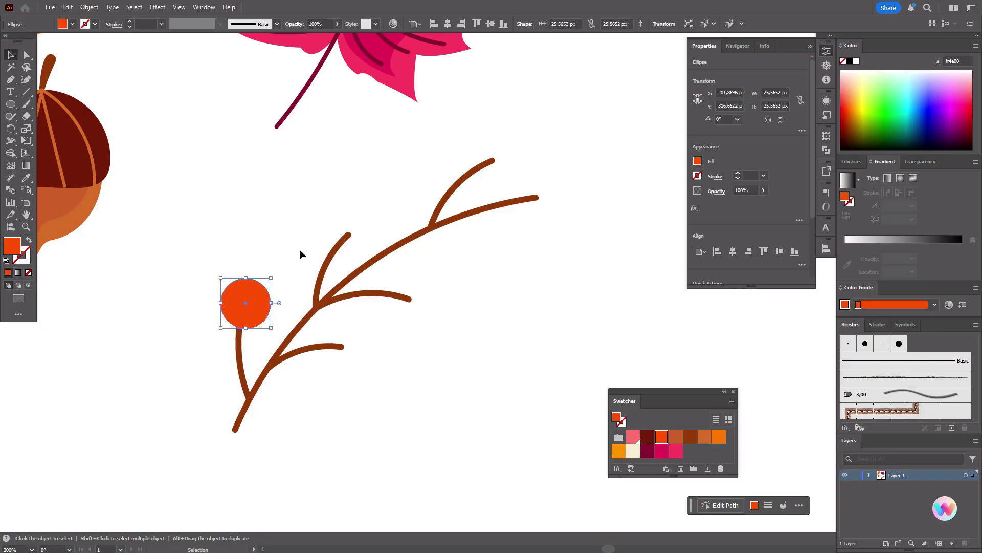
# Add a pink highlight circle about 7.4 px wide in the berry's upper right area and group it with the berry
pyautogui.click(683, 502)
pyautogui.click(633, 436)
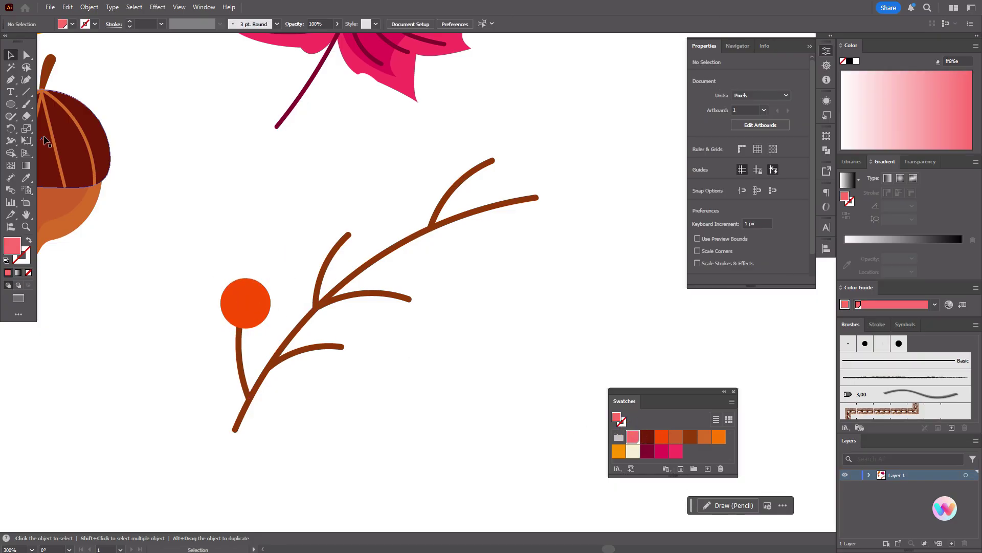
pyautogui.click(14, 107)
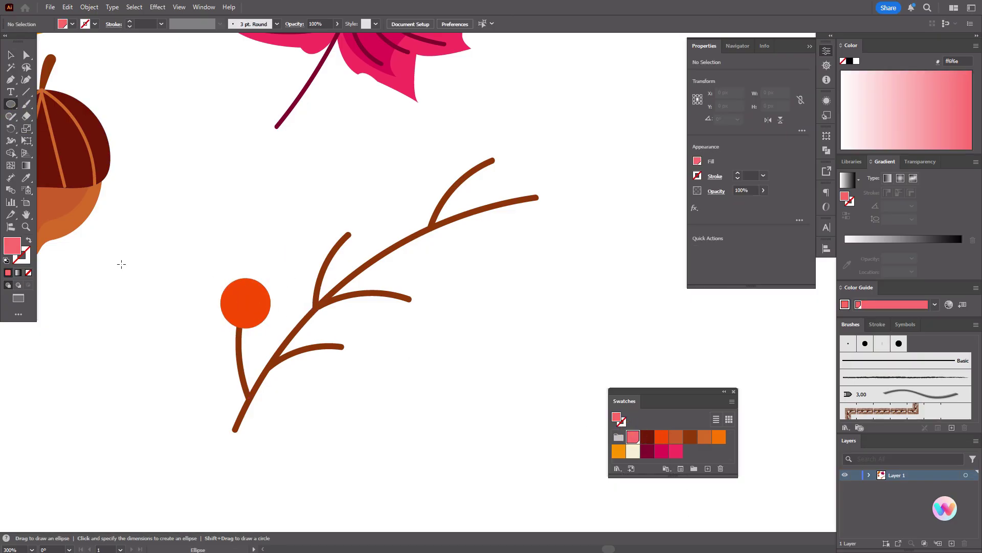
pyautogui.moveTo(246, 286)
pyautogui.mouseDown()
pyautogui.moveTo(242, 279)
pyautogui.moveTo(252, 298)
pyautogui.mouseUp()
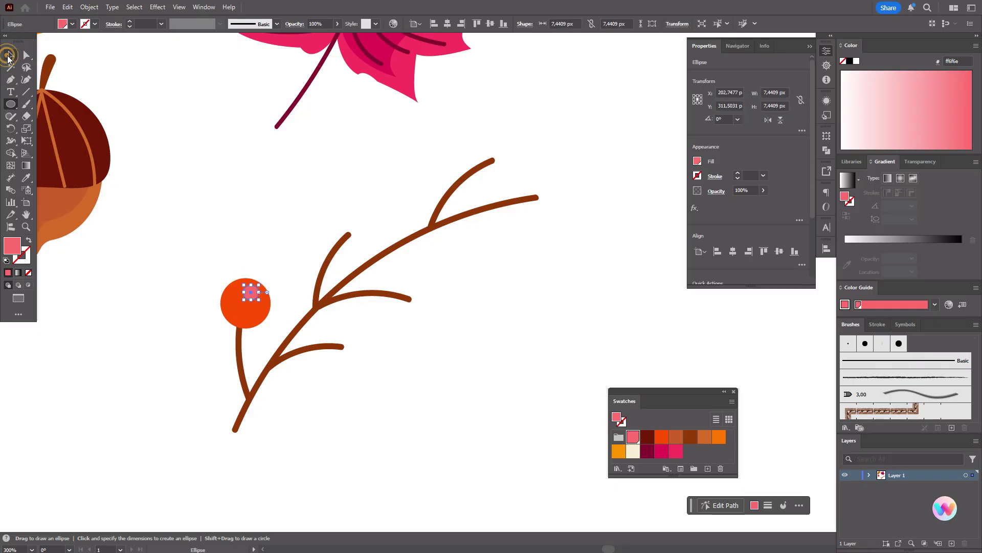
pyautogui.click(8, 56)
pyautogui.click(234, 320)
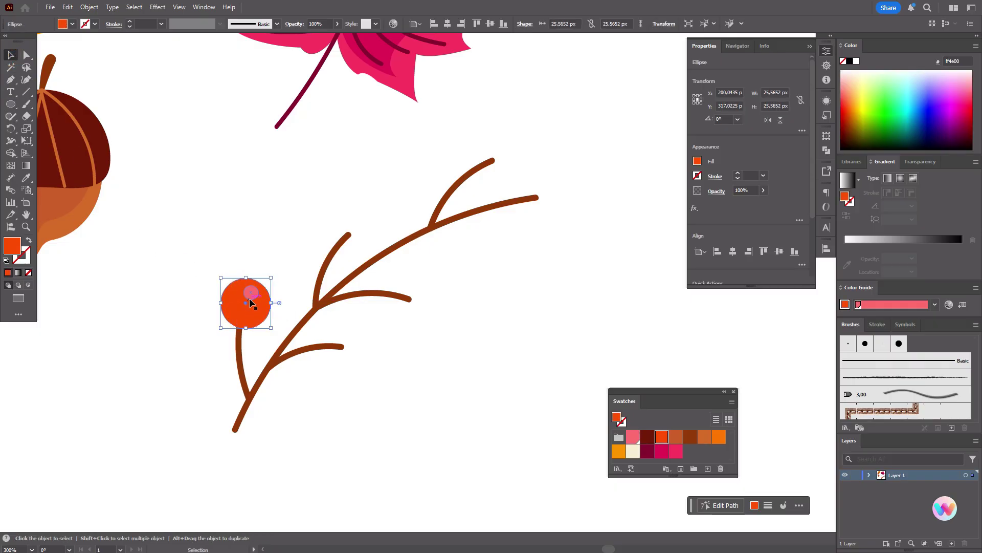
pyautogui.keyDown('shift'); pyautogui.click(250, 294); pyautogui.keyUp('shift')
pyautogui.hotkey('ctrl', 'g')
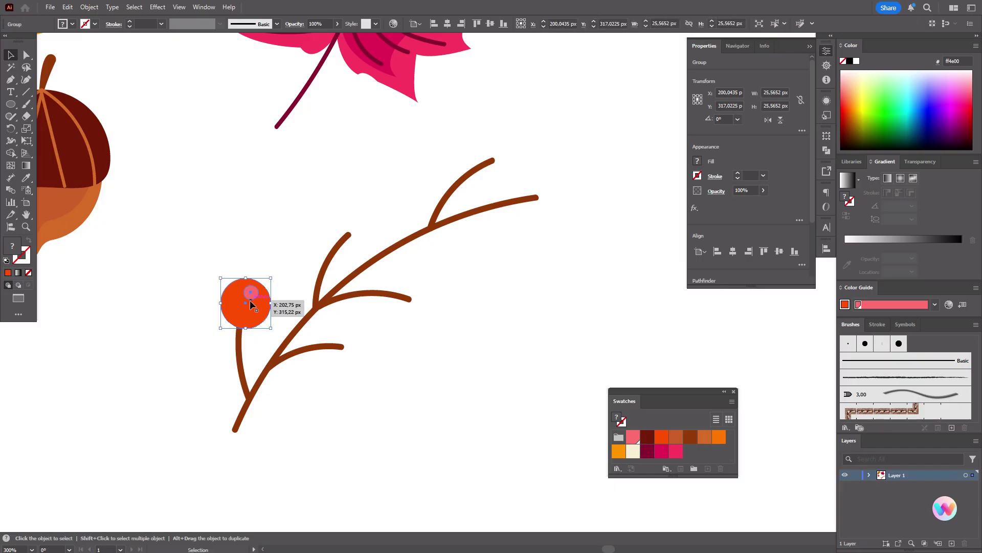
# Place copies of the berry on the tips of the main stem and upper twigs, making some smaller and rotating them
pyautogui.keyDown('alt'); pyautogui.moveTo(252, 311); pyautogui.dragTo(505, 169); pyautogui.keyUp('alt')
pyautogui.moveTo(524, 136); pyautogui.dragTo(517, 149)
pyautogui.moveTo(419, 306)
pyautogui.keyDown('alt'); pyautogui.mouseDown()
pyautogui.moveTo(550, 185)
pyautogui.moveTo(350, 226)
pyautogui.mouseUp(); pyautogui.keyUp('alt')
pyautogui.click(307, 224)
# Paint one more twig curving right below the main stem, and put berry copies on its tip and on the bare lower twig
pyautogui.press('b')
pyautogui.moveTo(492, 161)
pyautogui.mouseDown()
pyautogui.moveTo(430, 227)
pyautogui.moveTo(514, 262)
pyautogui.mouseUp()
pyautogui.press('v')
pyautogui.keyDown('alt'); pyautogui.moveTo(351, 223); pyautogui.dragTo(520, 263); pyautogui.keyUp('alt')
pyautogui.rightClick(608, 295)
pyautogui.click(350, 225)
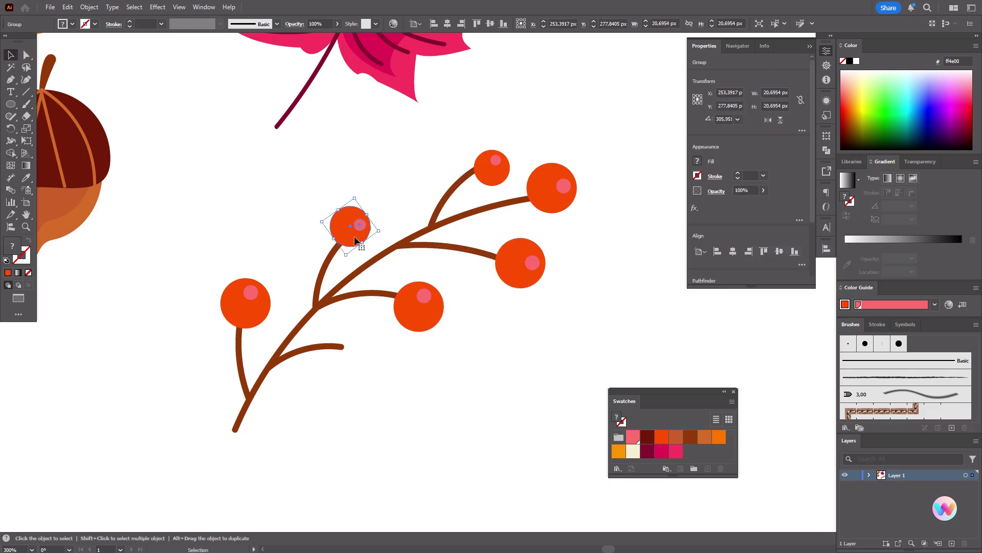
pyautogui.keyDown('alt'); pyautogui.moveTo(350, 226); pyautogui.dragTo(346, 346); pyautogui.keyUp('alt')
# Group all the twigs and berries of the branch into one object
pyautogui.click(207, 208)
pyautogui.moveTo(218, 179)
pyautogui.mouseDown()
pyautogui.moveTo(526, 386)
pyautogui.moveTo(544, 419)
pyautogui.mouseUp()
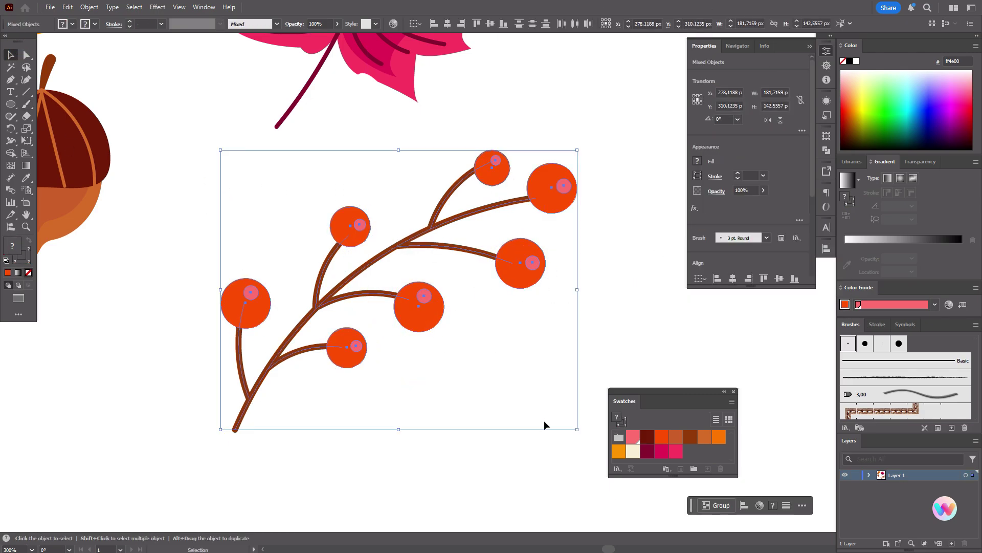
pyautogui.hotkey('ctrl', 'g')
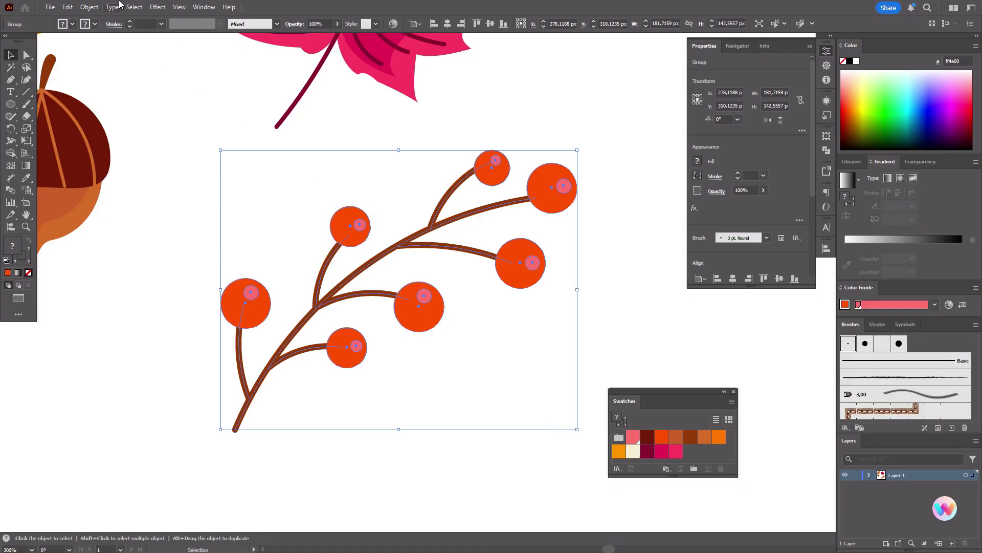
# Expand the appearance of the grouped berry branch and shift it slightly up and left toward the maple leaf
pyautogui.click(89, 7)
pyautogui.click(200, 163)
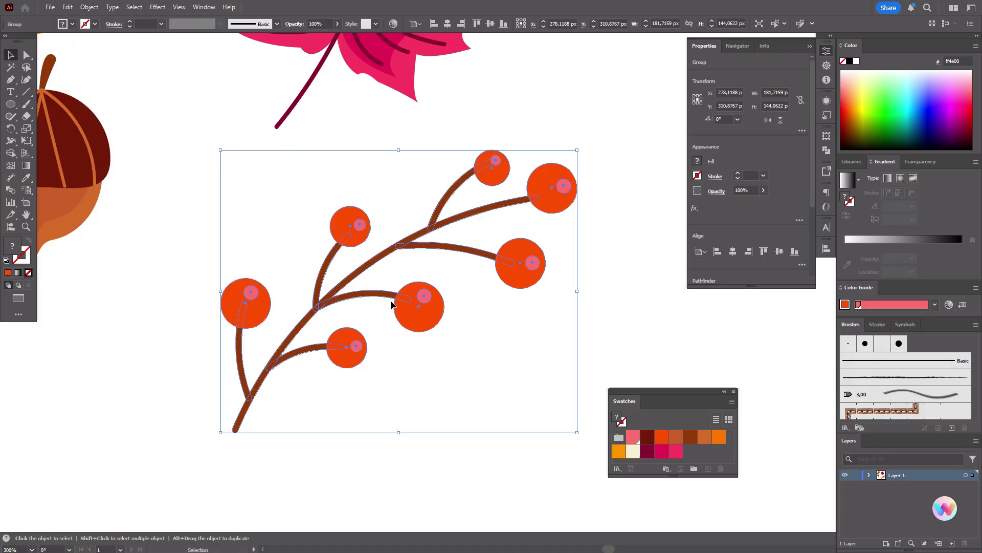
pyautogui.moveTo(420, 341); pyautogui.dragTo(392, 311)
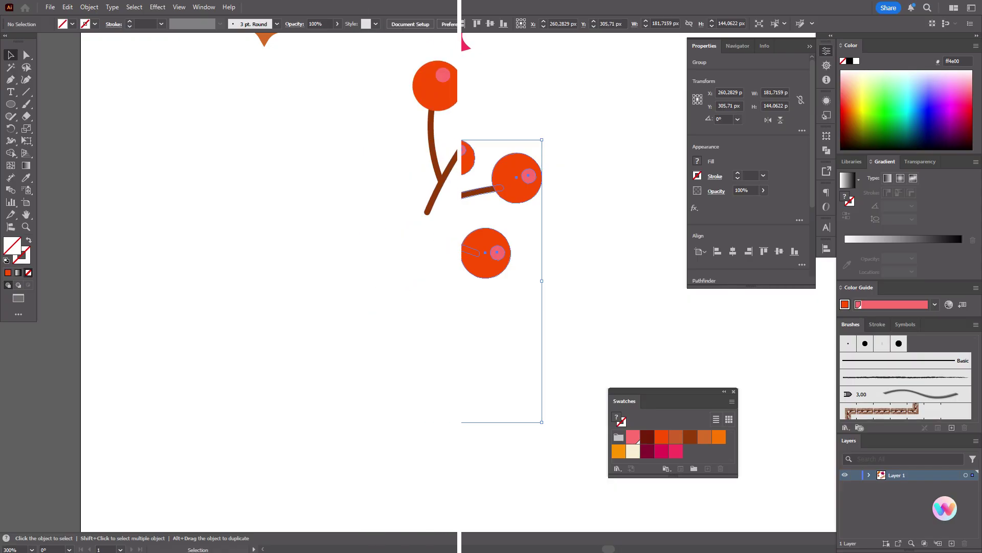
# Paint a dark red (711a09) curved stem with the 3 pt. Round brush below the berry branch, rising to the right
pyautogui.click(493, 376)
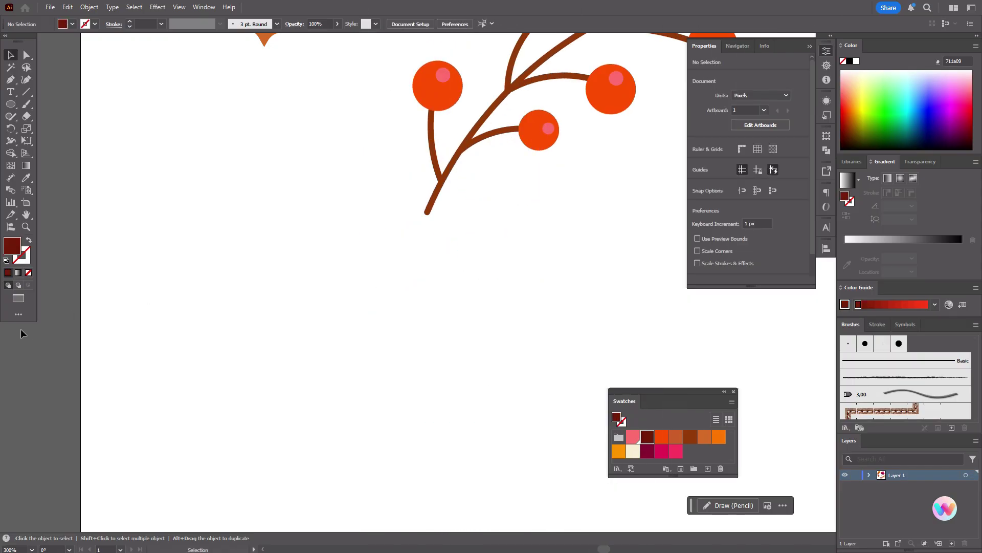
pyautogui.click(25, 105)
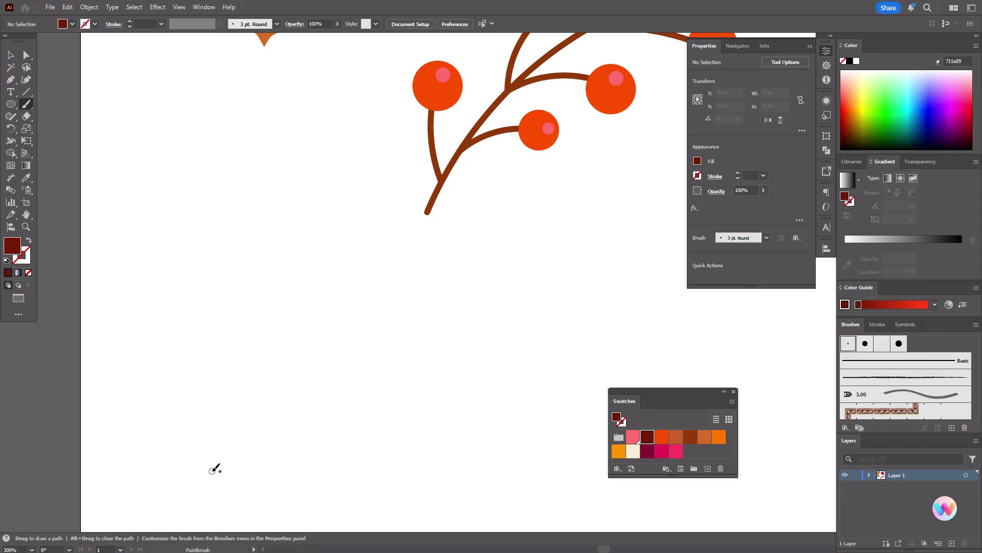
pyautogui.moveTo(221, 457)
pyautogui.mouseDown()
pyautogui.moveTo(272, 381)
pyautogui.moveTo(358, 321)
pyautogui.moveTo(453, 283)
pyautogui.moveTo(541, 272)
pyautogui.mouseUp()
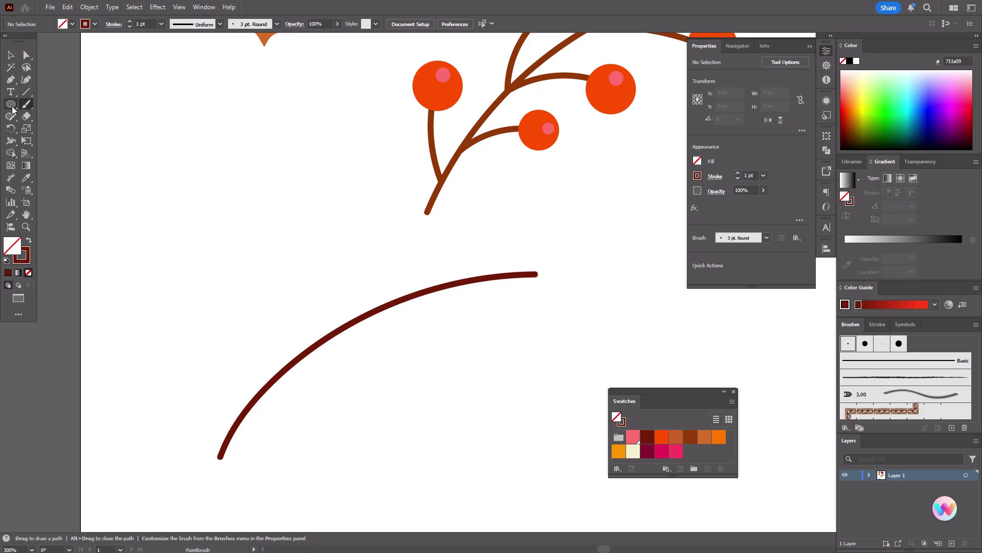
# Draw a narrow teardrop leaf about 12.7 by 65 px at the stem's lower end and give it a dark red fill without stroke
pyautogui.click(11, 79)
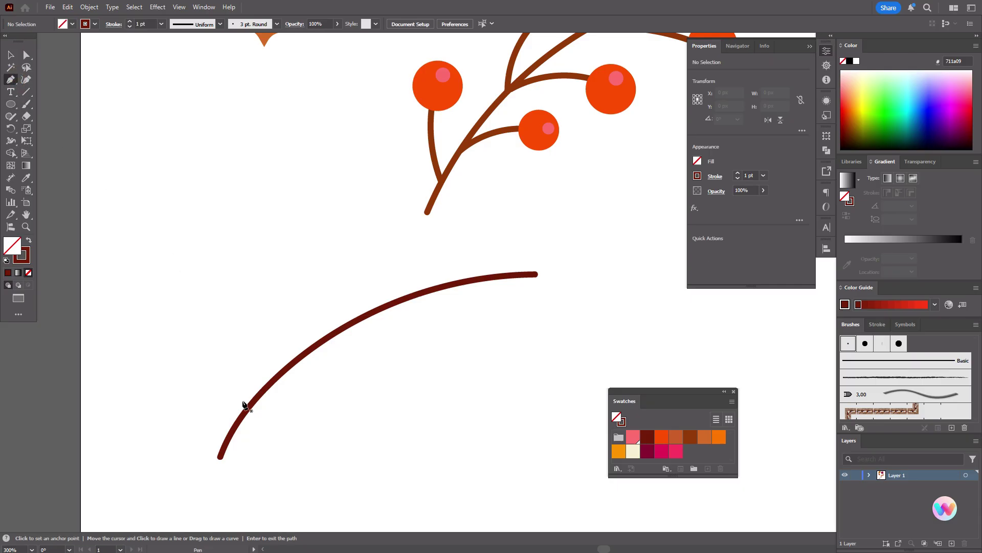
pyautogui.click(241, 415)
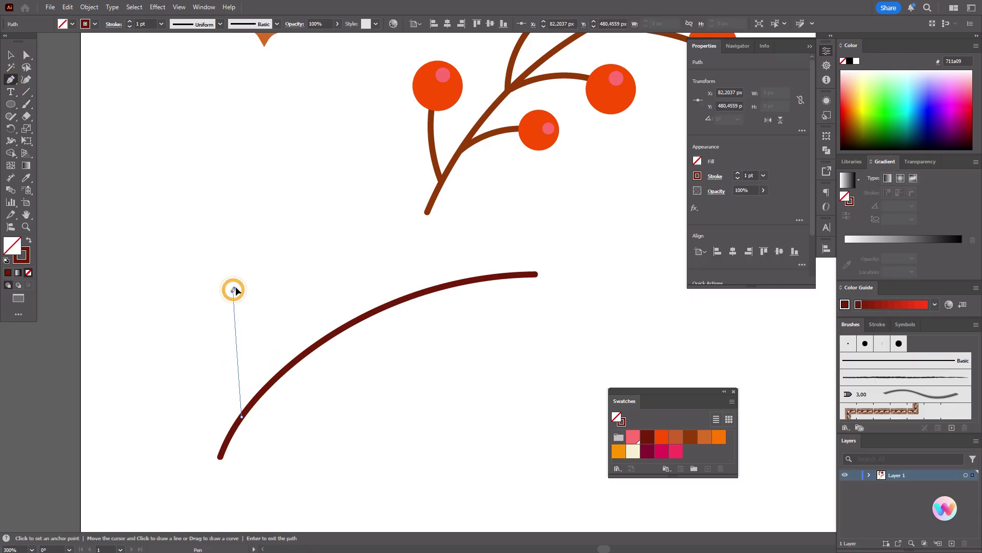
pyautogui.moveTo(233, 290); pyautogui.dragTo(259, 275)
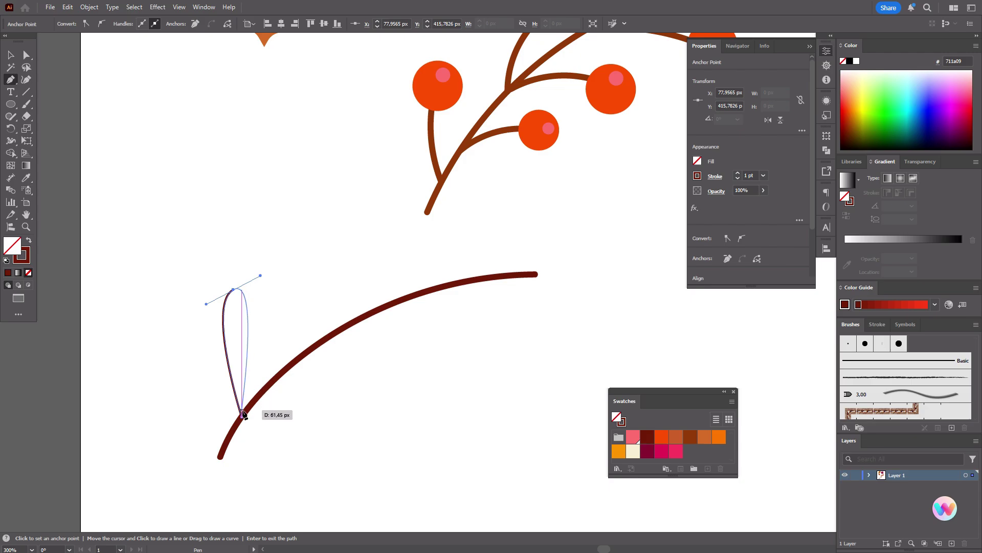
pyautogui.moveTo(242, 414); pyautogui.dragTo(240, 416)
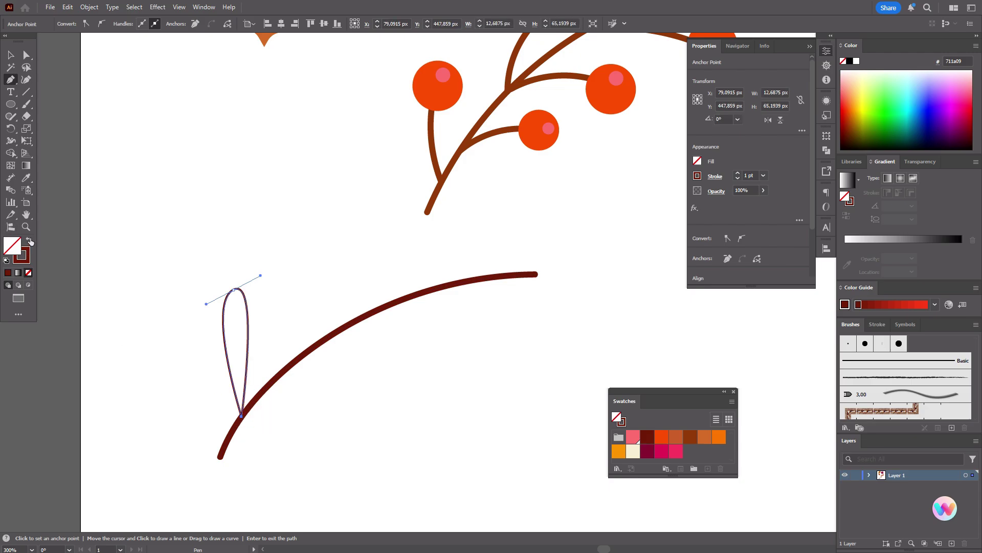
pyautogui.click(29, 241)
pyautogui.click(10, 55)
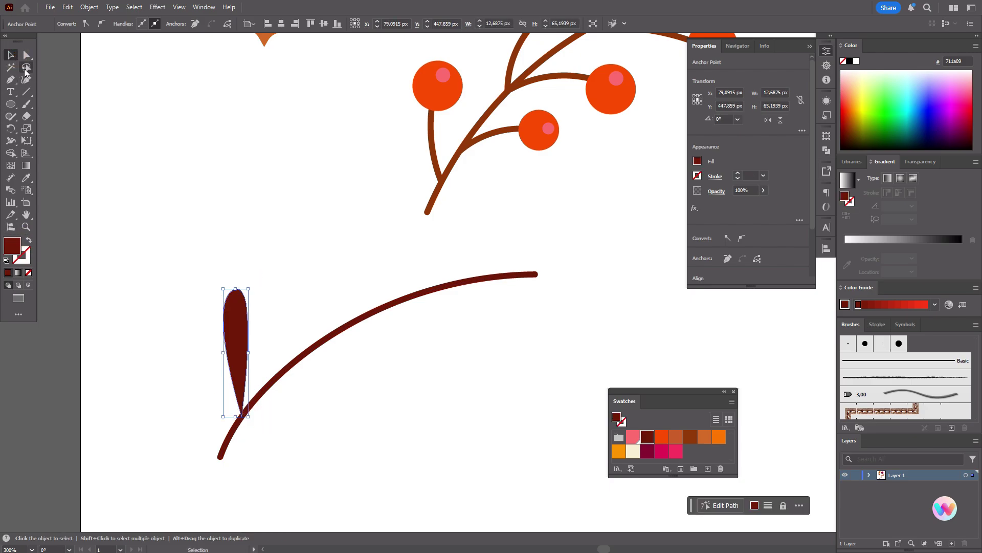
# Tilt the leaf to the right and place rotated copies opposite it and farther up the stem, forming the lower leaf pairs
pyautogui.click(200, 179)
pyautogui.click(240, 315)
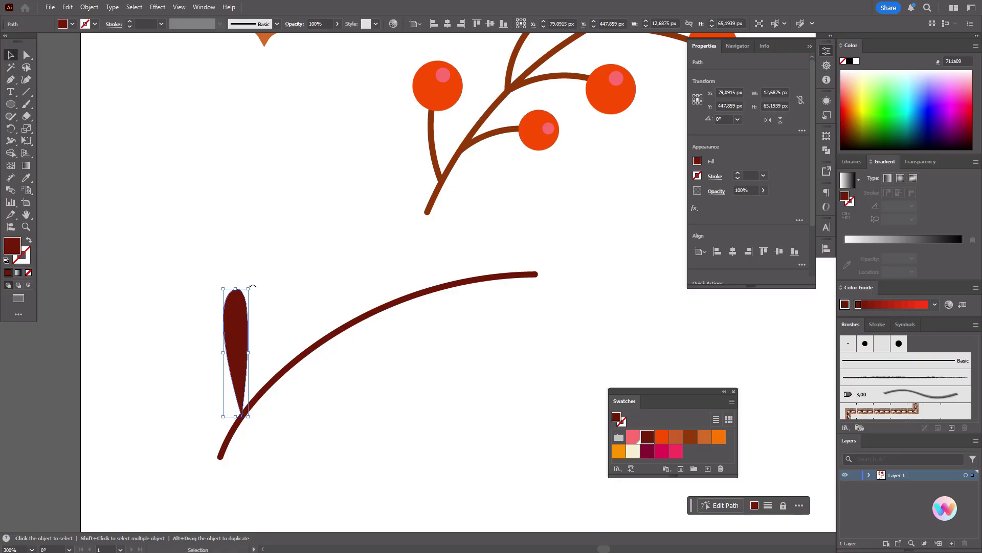
pyautogui.moveTo(253, 286); pyautogui.dragTo(327, 396)
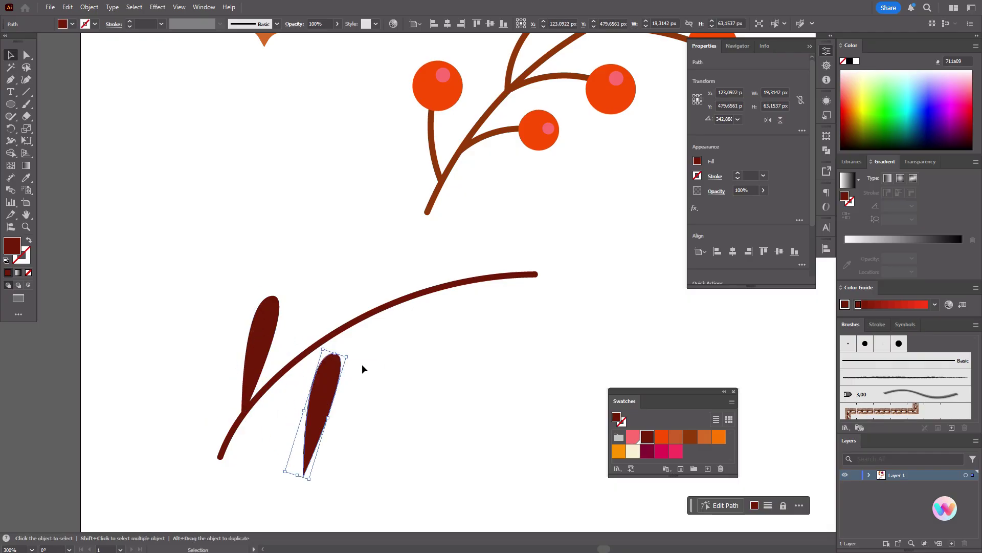
pyautogui.moveTo(344, 358); pyautogui.dragTo(369, 220)
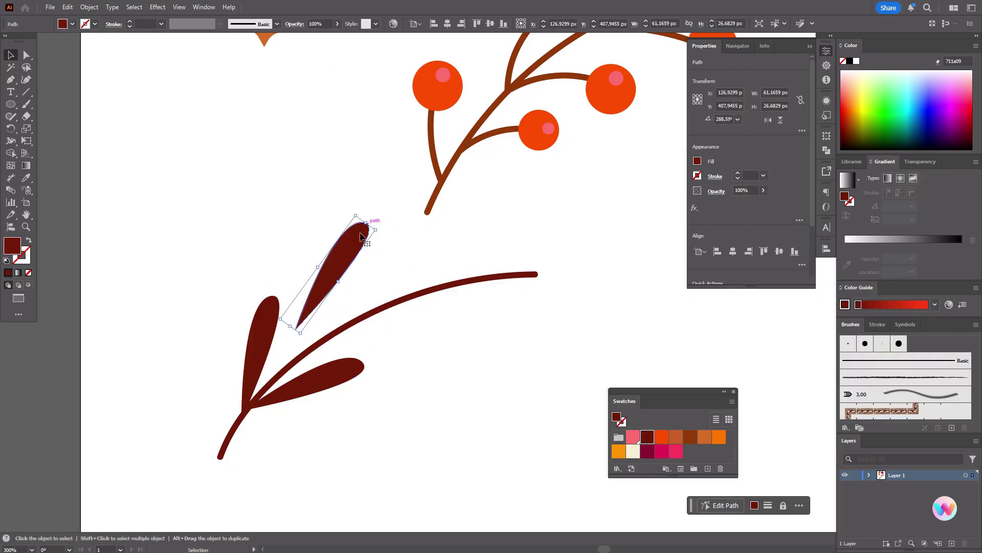
pyautogui.moveTo(342, 250); pyautogui.dragTo(433, 345)
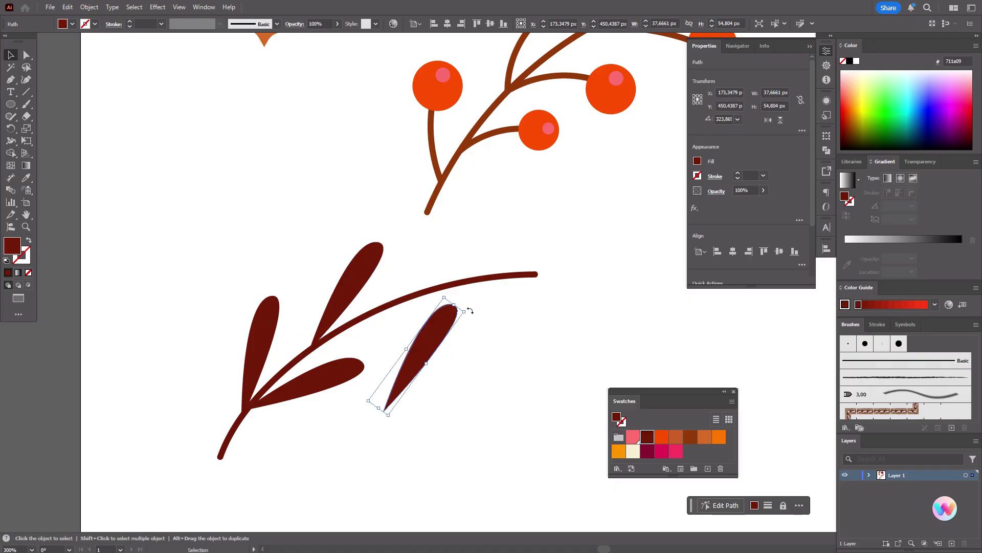
# Rotate and place the remaining leaf copies in pairs along the upper stem, ending with one leaf on its tip
pyautogui.moveTo(466, 307); pyautogui.dragTo(448, 358)
pyautogui.moveTo(345, 295); pyautogui.dragTo(359, 296)
pyautogui.moveTo(406, 338); pyautogui.dragTo(400, 342)
pyautogui.moveTo(358, 287); pyautogui.dragTo(370, 297)
pyautogui.scroll(1, 485, 346)
pyautogui.moveTo(484, 347); pyautogui.dragTo(544, 393)
pyautogui.moveTo(496, 373); pyautogui.dragTo(484, 323)
pyautogui.click(307, 492)
pyautogui.click(19, 547)
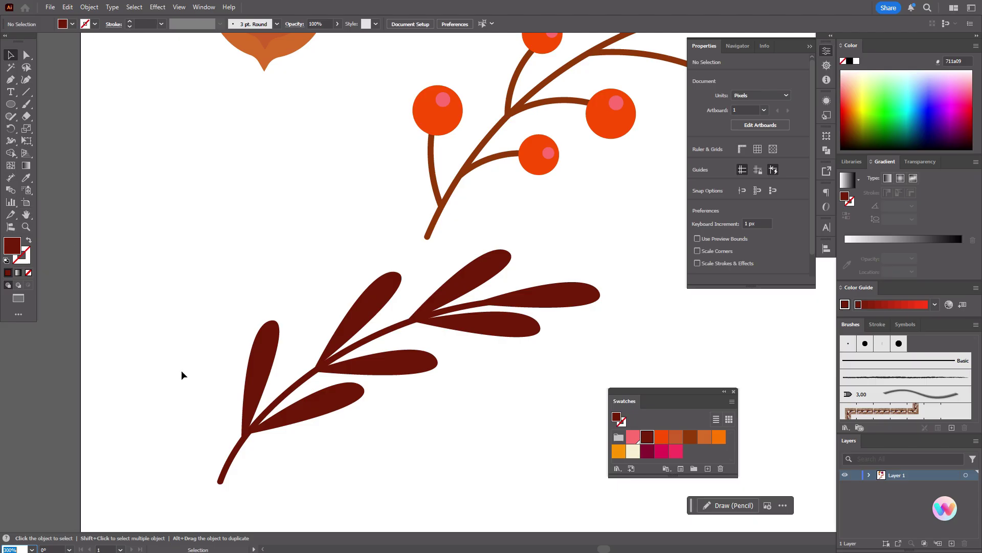
# Select the whole dark red leafy branch and expand its appearance
pyautogui.moveTo(184, 263); pyautogui.dragTo(551, 446)
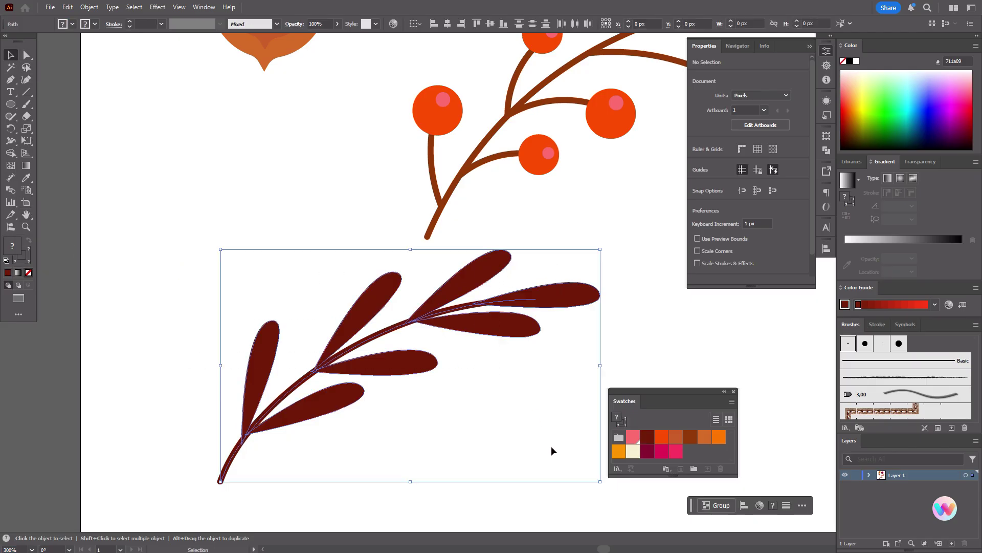
pyautogui.click(88, 7)
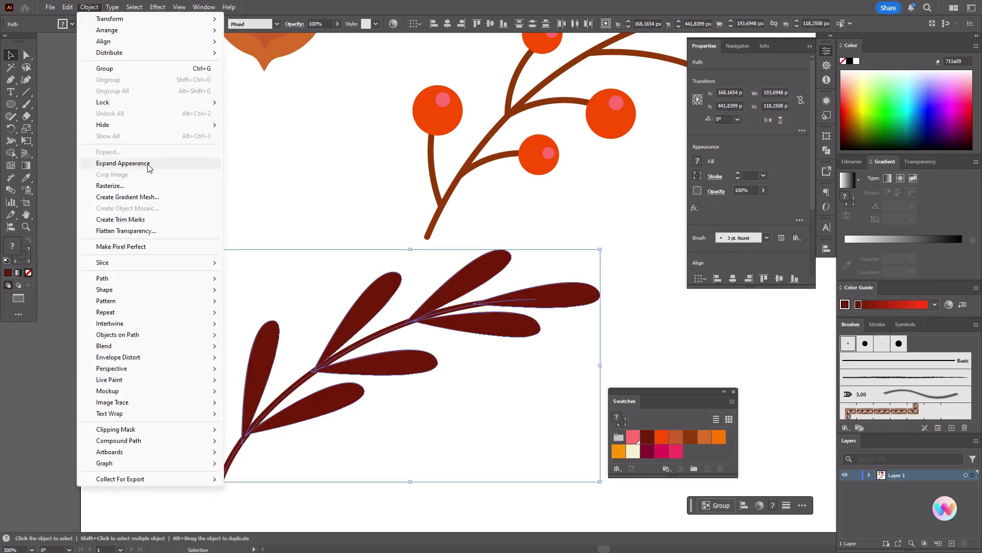
pyautogui.click(123, 163)
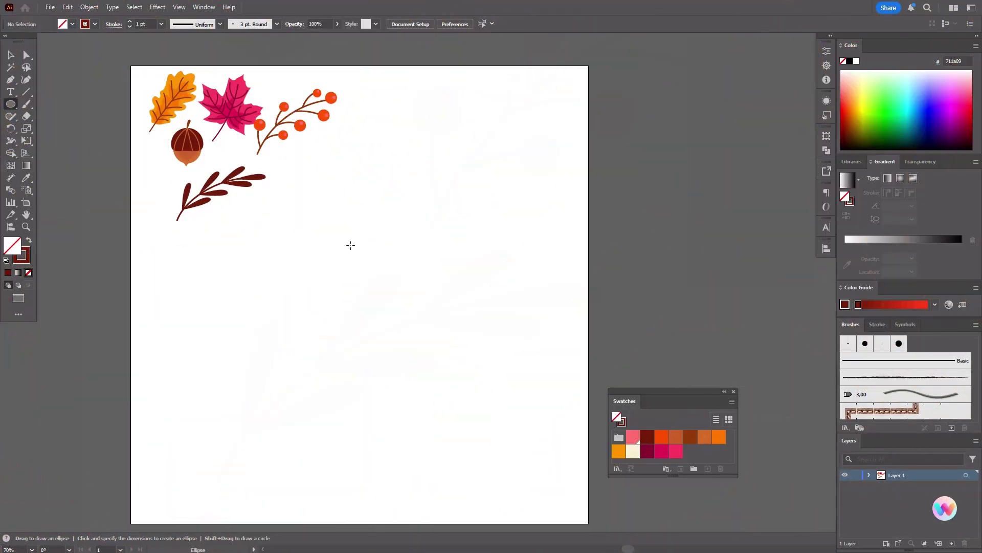
# Draw a large unfilled circle with a dark red 1 pt stroke below the elements and enlarge it to about 694 px wide
pyautogui.moveTo(235, 176); pyautogui.dragTo(530, 472)
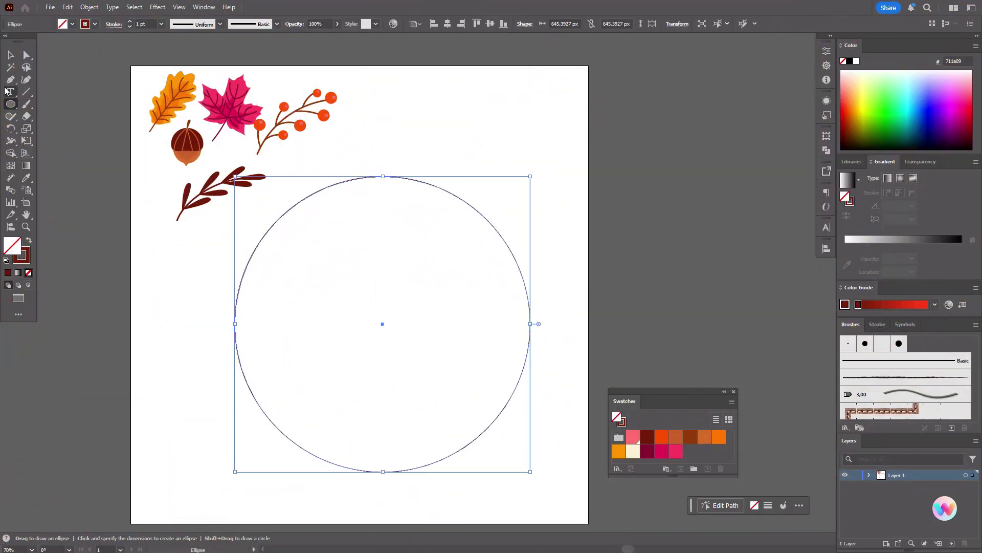
pyautogui.press('v')
pyautogui.moveTo(386, 321); pyautogui.dragTo(368, 294)
pyautogui.moveTo(513, 298); pyautogui.dragTo(535, 302)
pyautogui.moveTo(376, 298); pyautogui.dragTo(373, 316)
pyautogui.press('a')
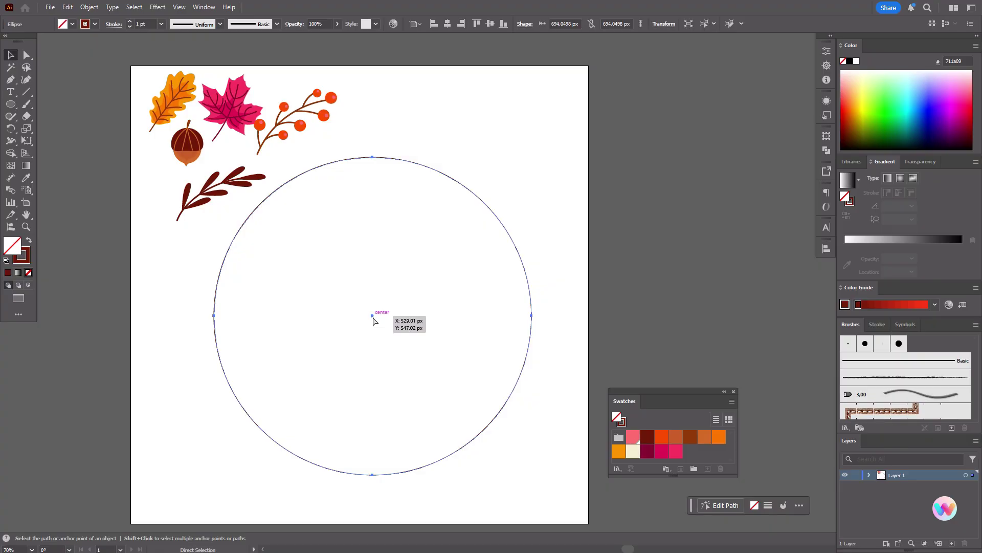
# Add a smaller copy of the circle inside the large one and scale it down to roughly half the width
pyautogui.press('v')
pyautogui.moveTo(373, 157); pyautogui.dragTo(372, 283)
pyautogui.moveTo(373, 381); pyautogui.dragTo(375, 320)
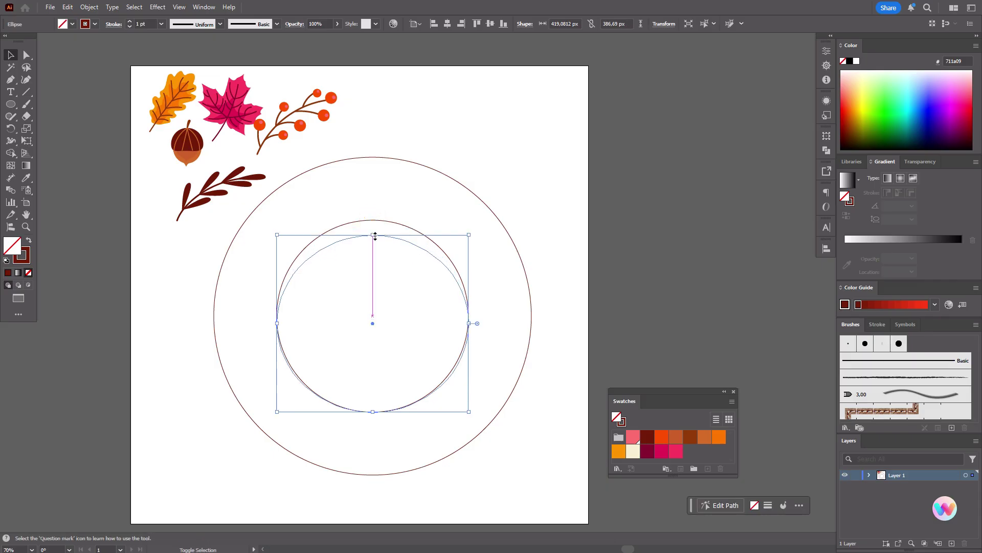
pyautogui.press('a')
pyautogui.press('v')
pyautogui.moveTo(373, 220); pyautogui.dragTo(374, 245)
# Align the two circles on their vertical centers and move them slightly down the artboard
pyautogui.moveTo(404, 136); pyautogui.dragTo(439, 281)
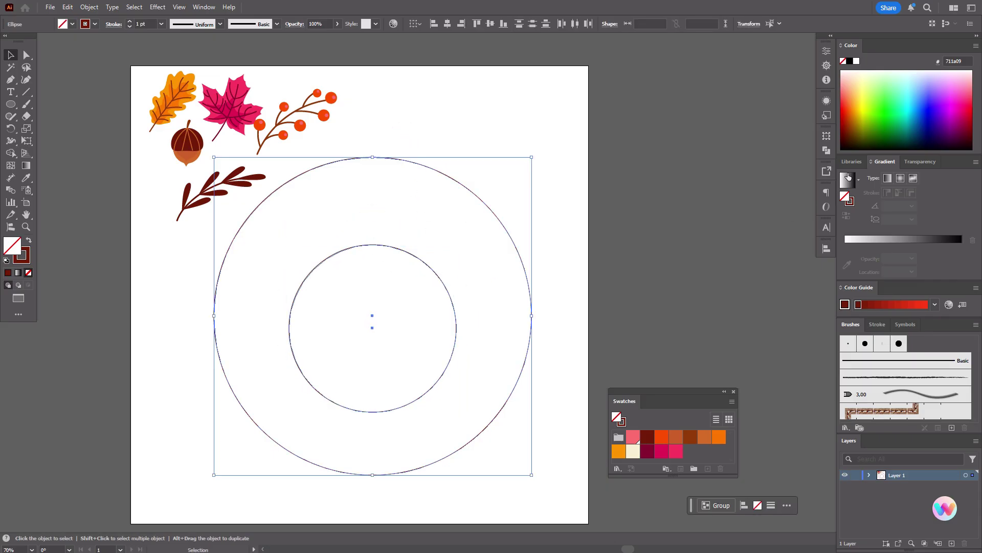
pyautogui.click(825, 249)
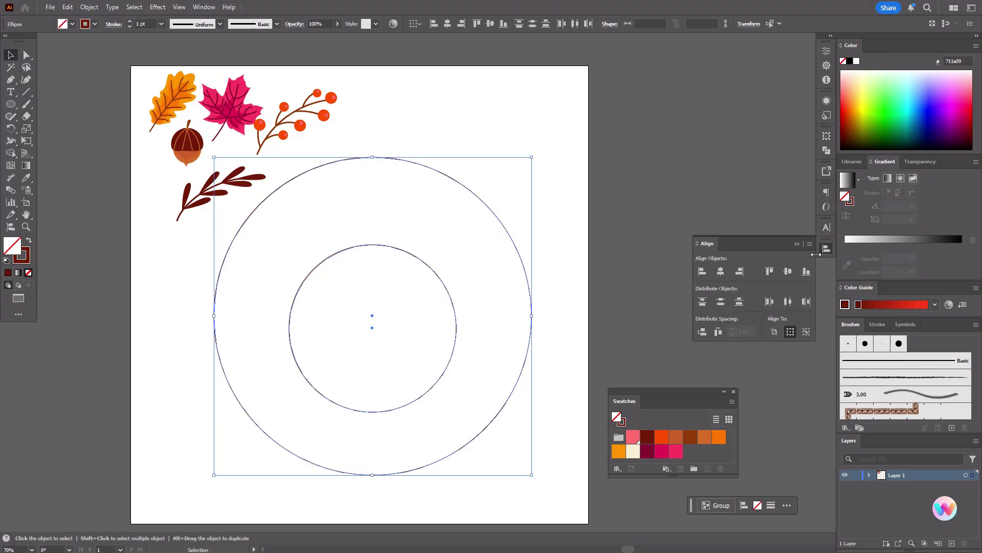
pyautogui.click(787, 275)
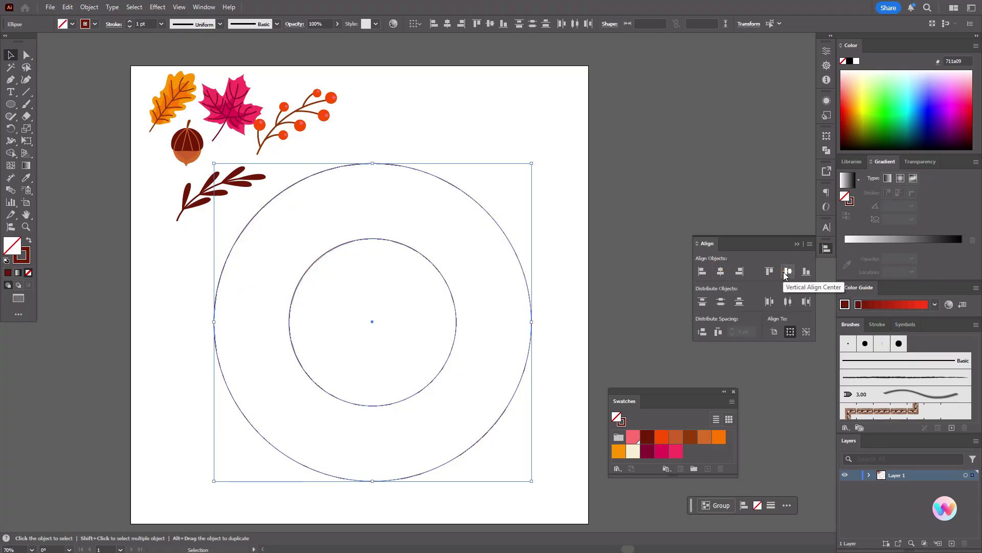
pyautogui.click(643, 231)
# Blend the outer circle with the inner one to create a middle circle between them
pyautogui.click(506, 245)
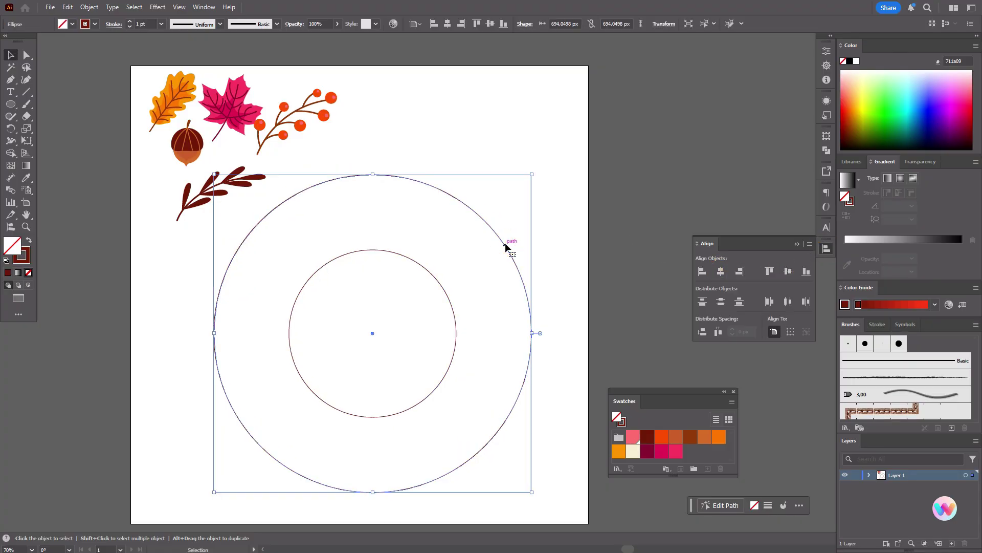
pyautogui.keyDown('shift'); pyautogui.click(437, 281); pyautogui.keyUp('shift')
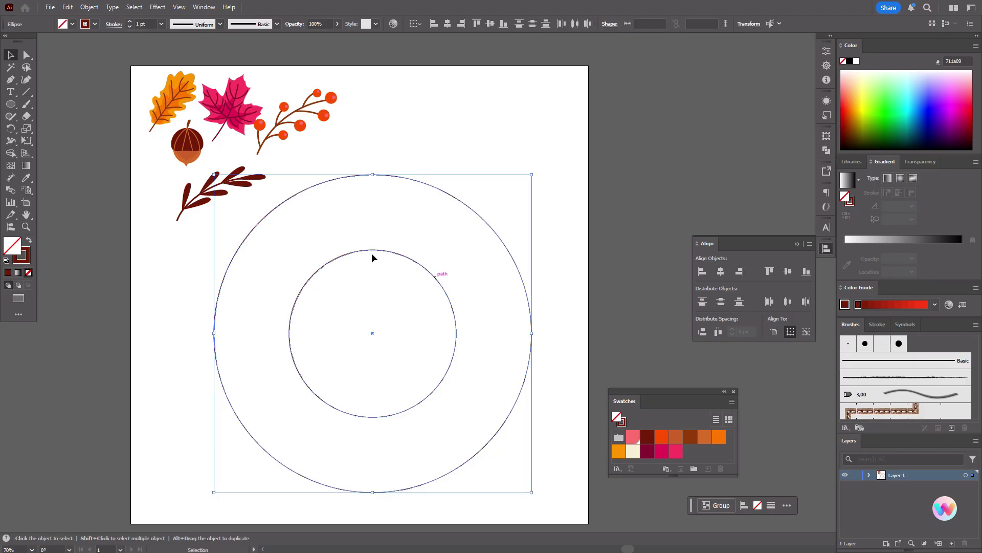
pyautogui.click(11, 190)
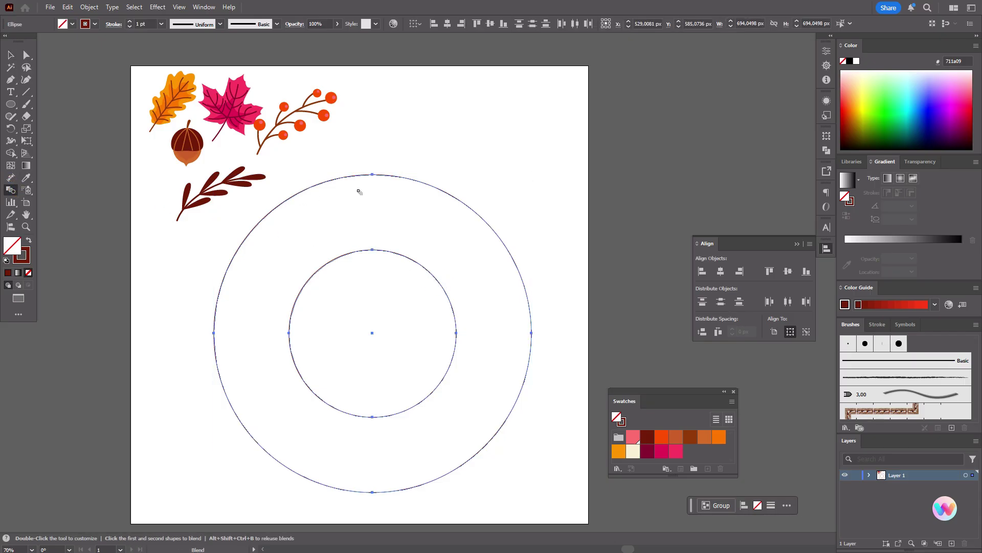
pyautogui.click(377, 177)
pyautogui.click(397, 253)
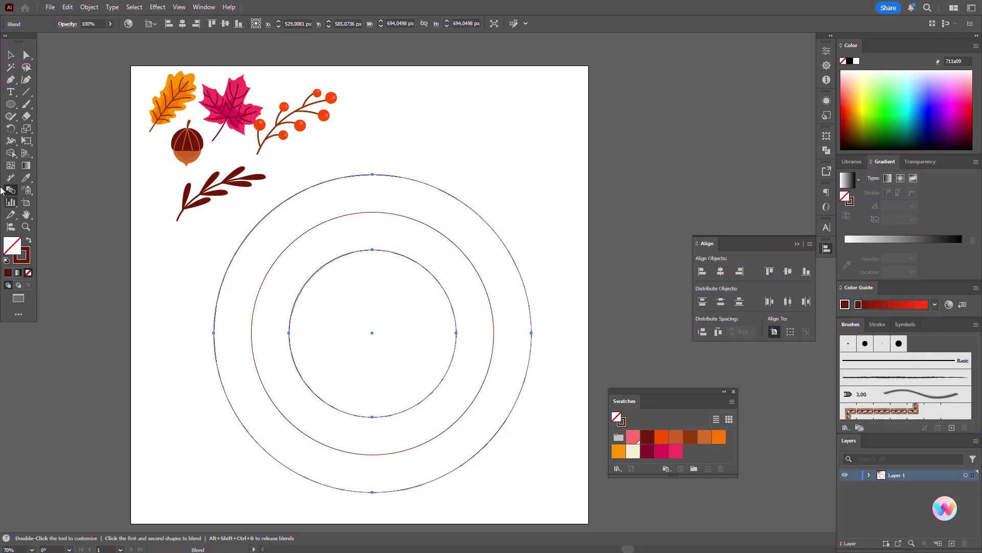
pyautogui.click(10, 55)
pyautogui.click(638, 162)
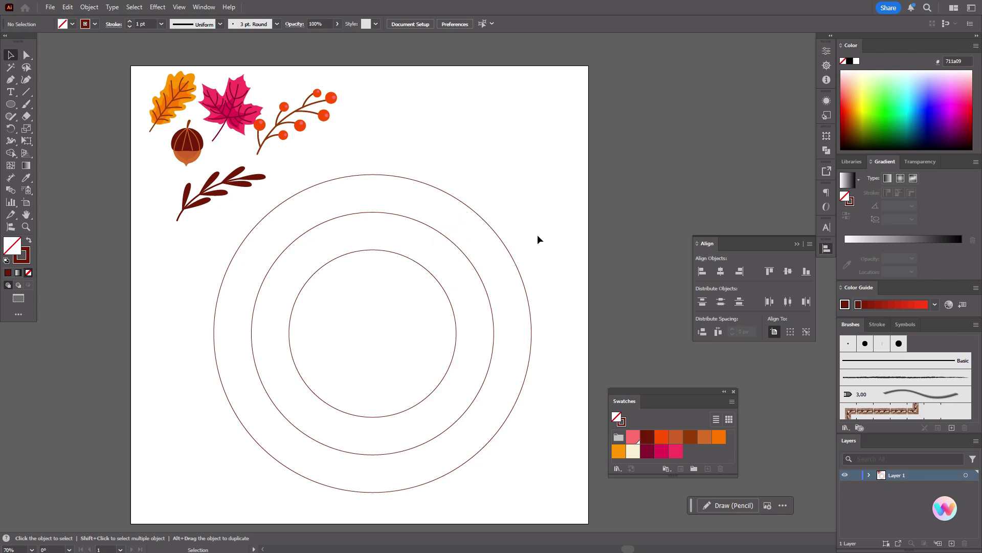
# Place a copy of the maple leaf, turned with its stem to the upper left, on the circles' upper right, scaled to about 114 px wide
pyautogui.click(242, 105)
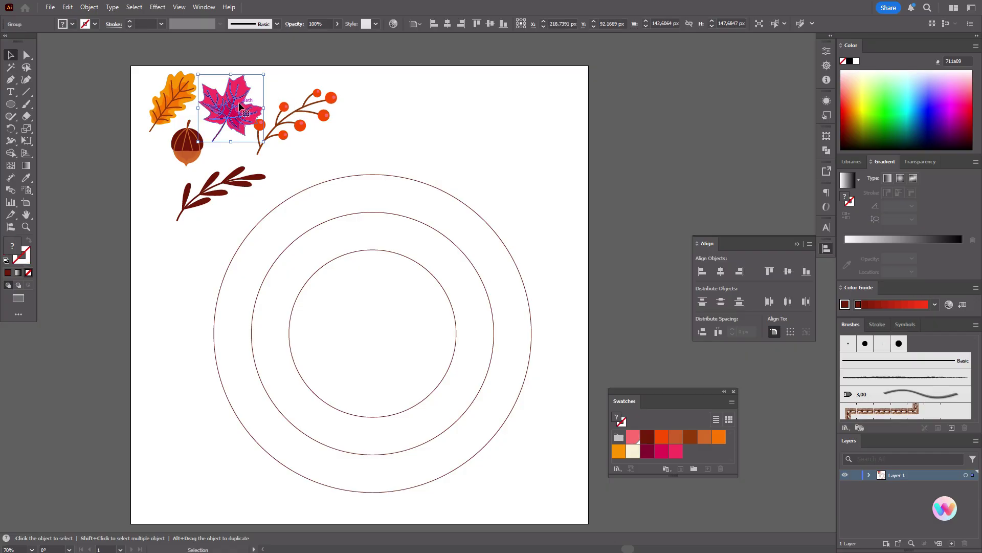
pyautogui.keyDown('alt'); pyautogui.moveTo(238, 103); pyautogui.dragTo(336, 198); pyautogui.keyUp('alt')
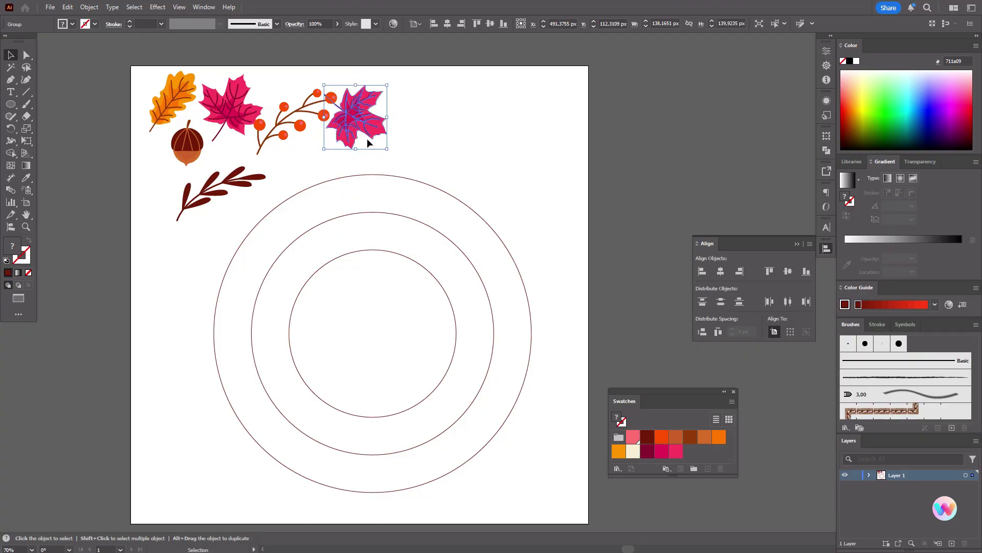
pyautogui.moveTo(370, 125); pyautogui.dragTo(429, 220)
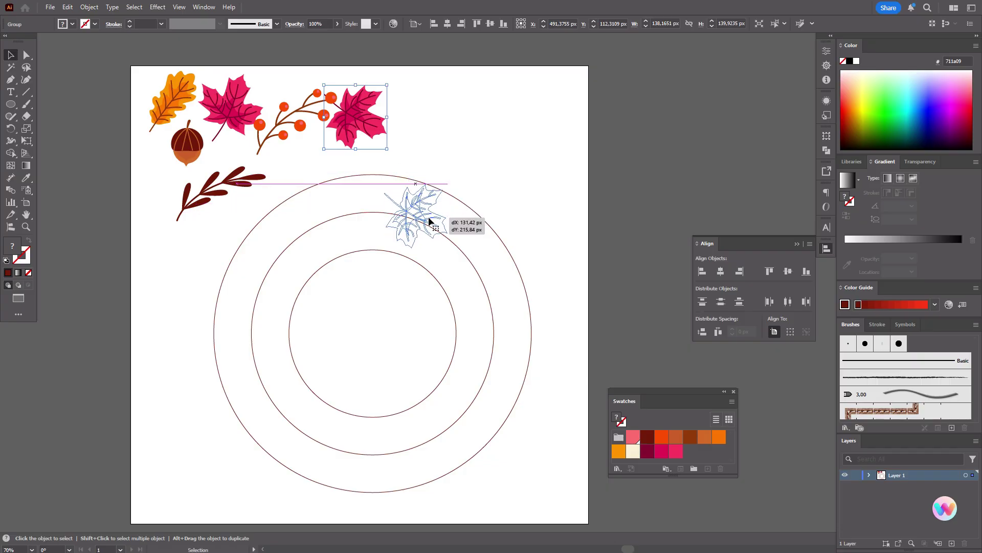
pyautogui.moveTo(429, 221); pyautogui.dragTo(430, 221)
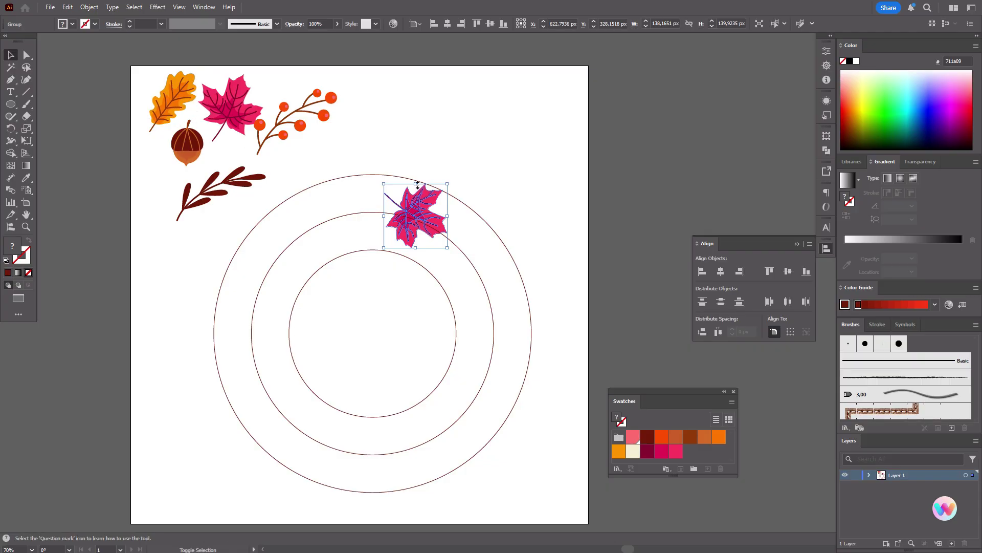
pyautogui.moveTo(447, 184); pyautogui.dragTo(429, 215)
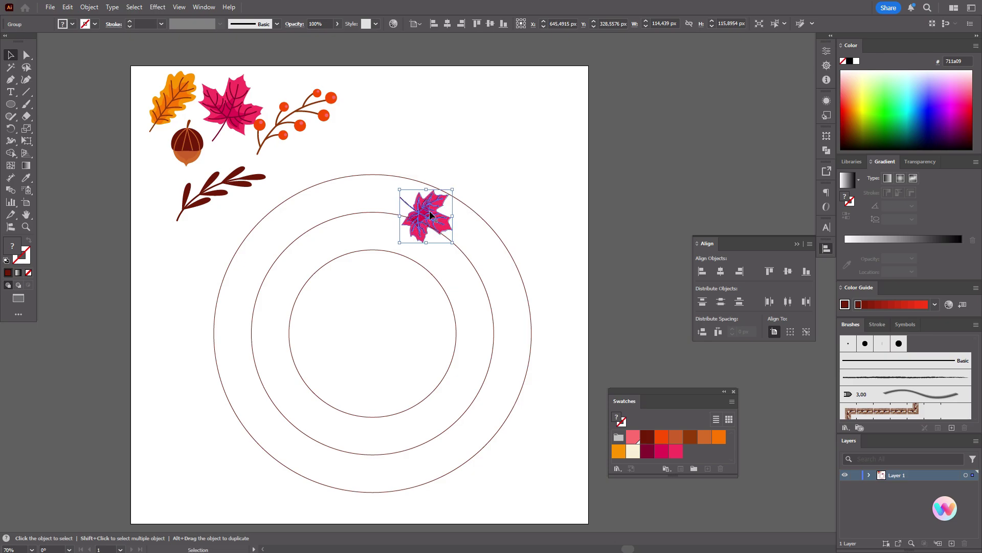
# Add a vertically reflected copy of the maple leaf, rotate it and place it on the inner side of the first leaf
pyautogui.rightClick(430, 214)
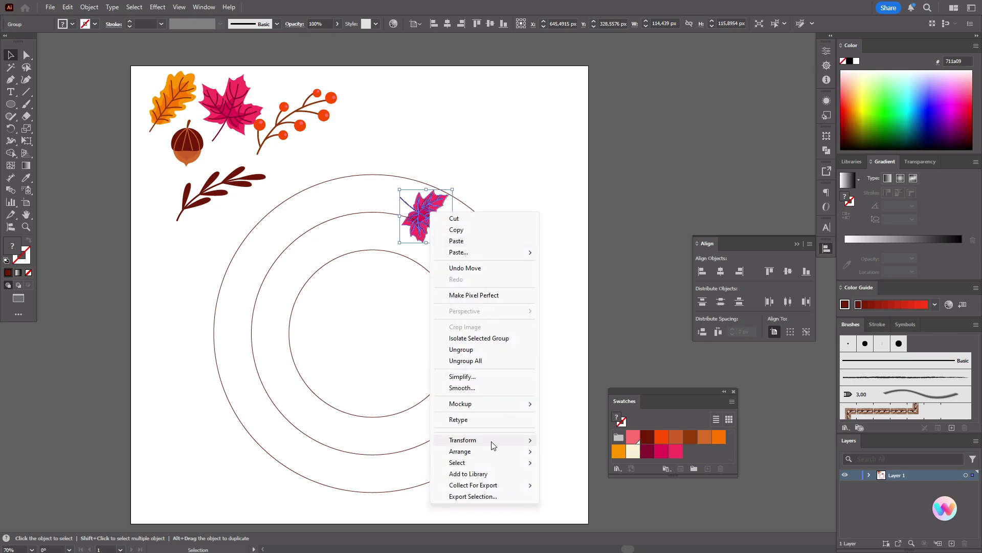
pyautogui.moveTo(493, 445)
pyautogui.click(563, 478)
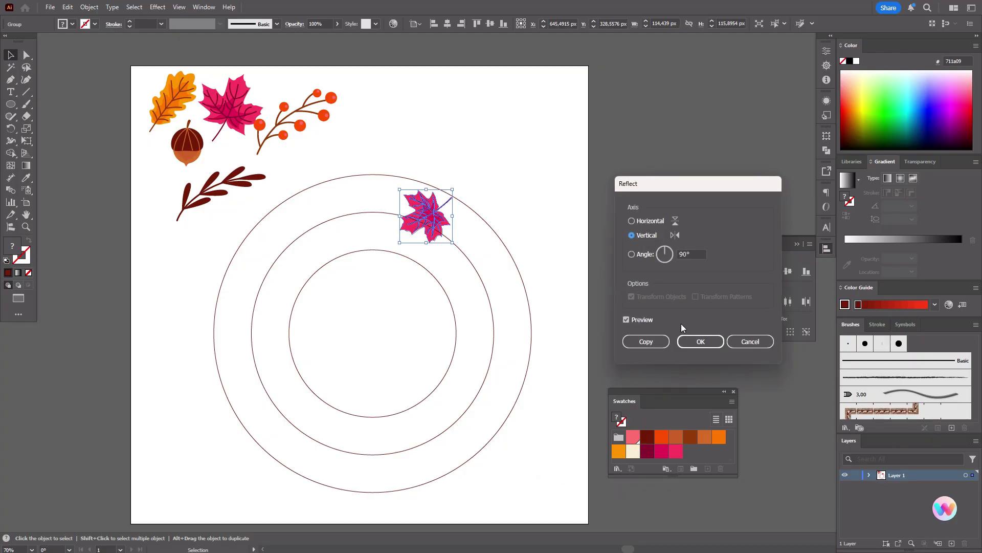
pyautogui.click(650, 341)
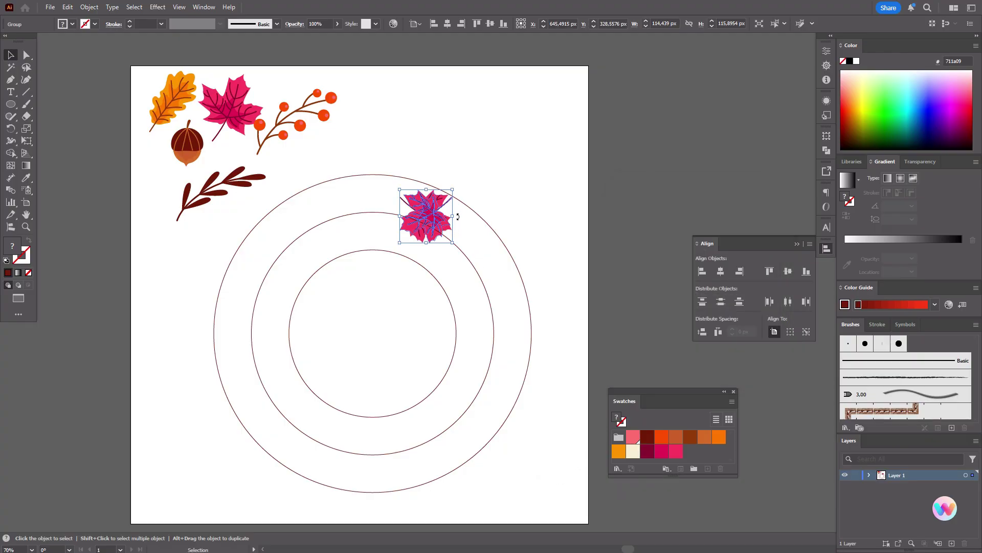
pyautogui.moveTo(455, 215); pyautogui.dragTo(435, 182)
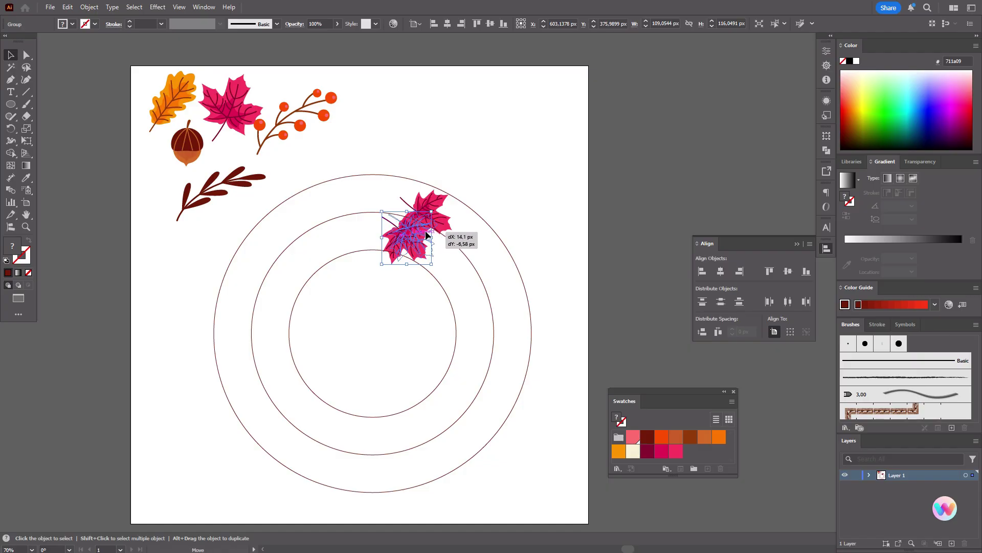
# Place oak leaf copies beside the maple leaves and a leafy branch copy behind them along the outer circle's upper right
pyautogui.keyDown('alt'); pyautogui.moveTo(172, 99); pyautogui.dragTo(480, 252); pyautogui.keyUp('alt')
pyautogui.rightClick(432, 211)
pyautogui.click(588, 473)
pyautogui.keyDown('alt'); pyautogui.moveTo(267, 179); pyautogui.dragTo(471, 220); pyautogui.keyUp('alt')
pyautogui.scroll(-1, 564, 237)
# Place acorn copies between the upper-right leaves and at the right edge of the outer circle
pyautogui.click(196, 138)
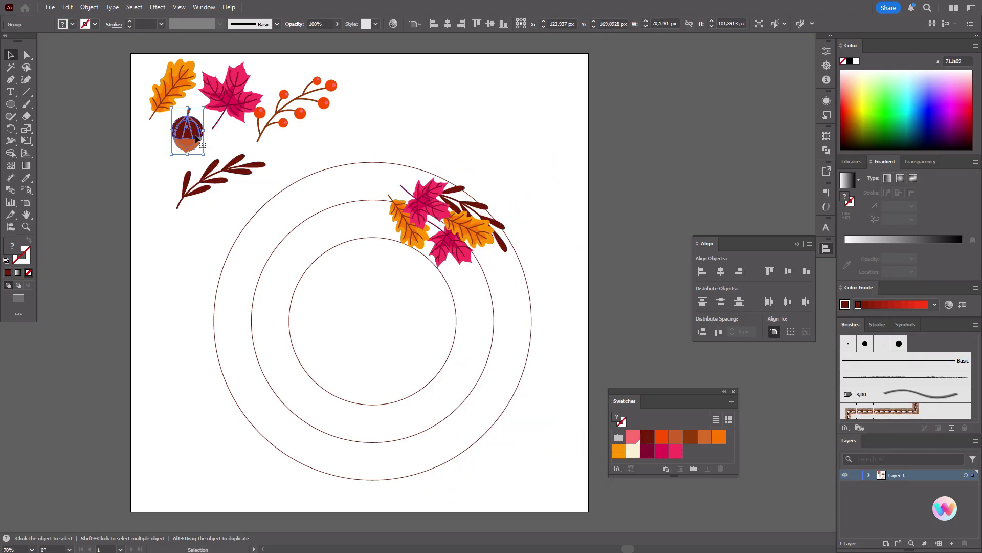
pyautogui.keyDown('alt'); pyautogui.moveTo(196, 138); pyautogui.dragTo(527, 268); pyautogui.keyUp('alt')
pyautogui.click(597, 267)
pyautogui.click(471, 266)
pyautogui.click(435, 233)
pyautogui.keyDown('alt'); pyautogui.moveTo(435, 232); pyautogui.dragTo(522, 289); pyautogui.keyUp('alt')
# Continue the cluster down the circles' right side with two oak leaf copies and another acorn at the outer edge
pyautogui.click(487, 225)
pyautogui.keyDown('alt'); pyautogui.moveTo(488, 222); pyautogui.dragTo(489, 311); pyautogui.keyUp('alt')
pyautogui.keyDown('alt'); pyautogui.moveTo(413, 237); pyautogui.dragTo(462, 278); pyautogui.keyUp('alt')
pyautogui.moveTo(482, 320); pyautogui.dragTo(506, 349)
# Add a berry branch copy at the cluster's lower end and a leafy branch copy along the inner circle
pyautogui.keyDown('alt'); pyautogui.moveTo(302, 105); pyautogui.dragTo(488, 303); pyautogui.keyUp('alt')
pyautogui.keyDown('alt'); pyautogui.moveTo(225, 177); pyautogui.dragTo(402, 295); pyautogui.keyUp('alt')
pyautogui.moveTo(444, 299)
pyautogui.mouseDown()
pyautogui.moveTo(415, 328)
pyautogui.moveTo(461, 323)
pyautogui.moveTo(496, 355)
pyautogui.moveTo(491, 374)
pyautogui.moveTo(481, 348)
pyautogui.mouseUp()
pyautogui.click(603, 331)
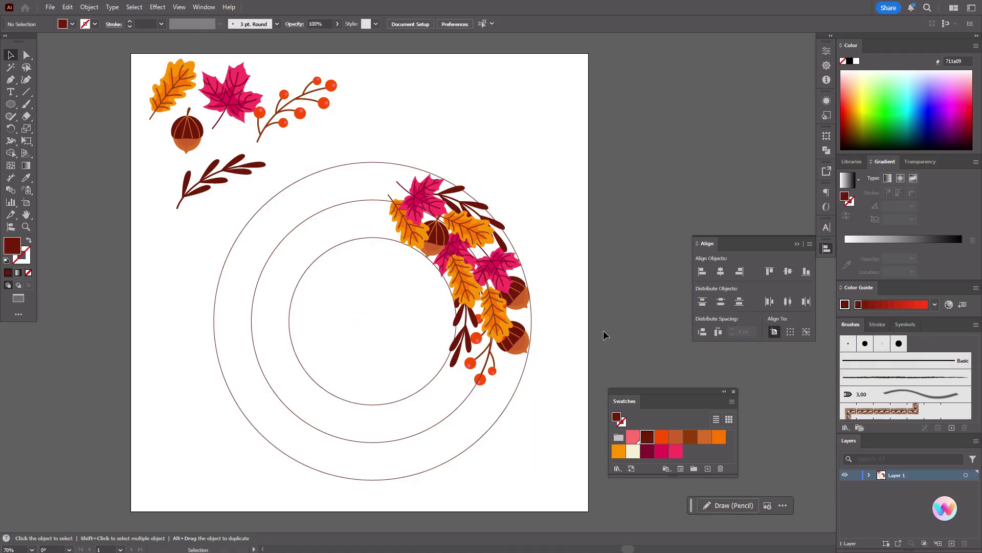
# Nudge the inner maple leaf and turn and shift the cluster's lowest acorn slightly downward
pyautogui.click(448, 225)
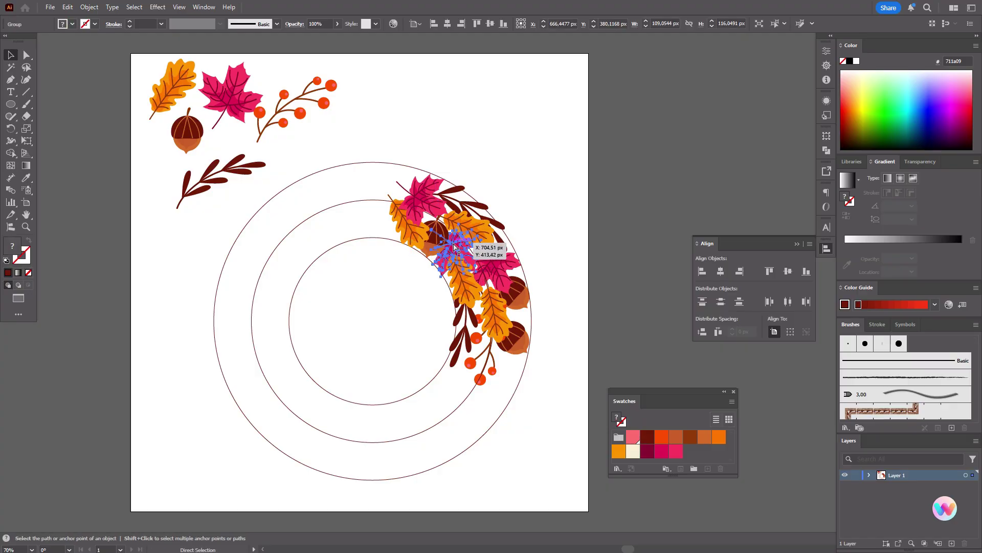
pyautogui.moveTo(454, 247); pyautogui.dragTo(455, 248)
pyautogui.click(522, 349)
pyautogui.moveTo(521, 352); pyautogui.dragTo(519, 358)
pyautogui.click(596, 312)
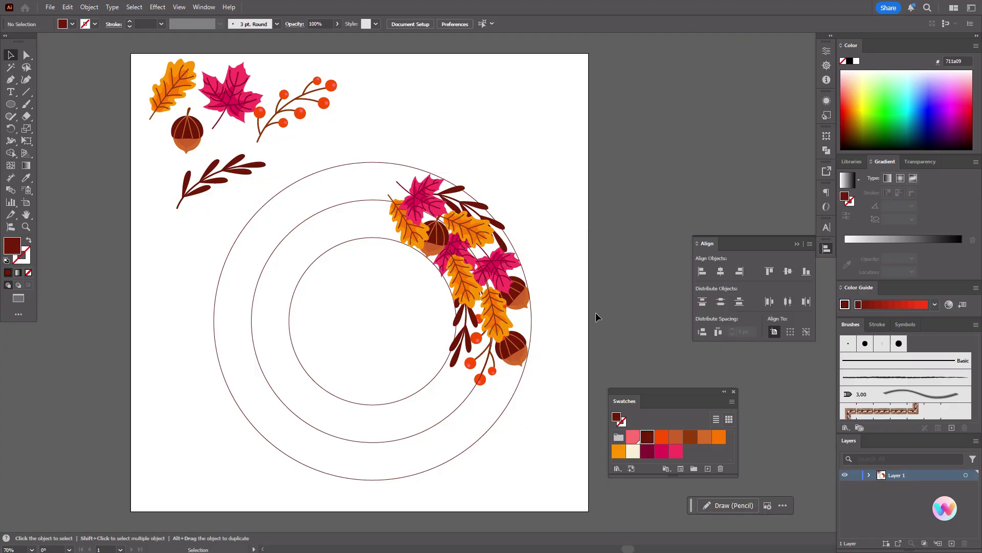
# Group the finished cluster and place a rotated copy of it along the circles' lower right and bottom
pyautogui.scroll(-1, 595, 312)
pyautogui.moveTo(517, 288); pyautogui.dragTo(552, 386)
pyautogui.keyDown('shift'); pyautogui.click(377, 226); pyautogui.keyUp('shift')
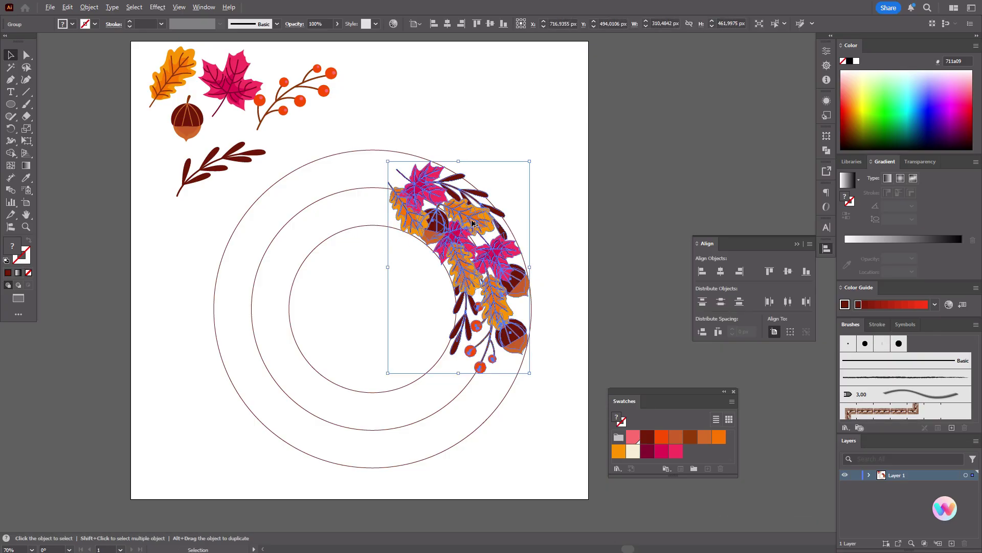
pyautogui.moveTo(474, 223); pyautogui.dragTo(576, 396)
pyautogui.moveTo(582, 306); pyautogui.dragTo(476, 355)
pyautogui.moveTo(512, 307); pyautogui.dragTo(529, 392)
pyautogui.click(529, 392)
# Place two more rotated cluster copies along the circles' lower left and upper left to close the wreath
pyautogui.moveTo(404, 414); pyautogui.dragTo(287, 379)
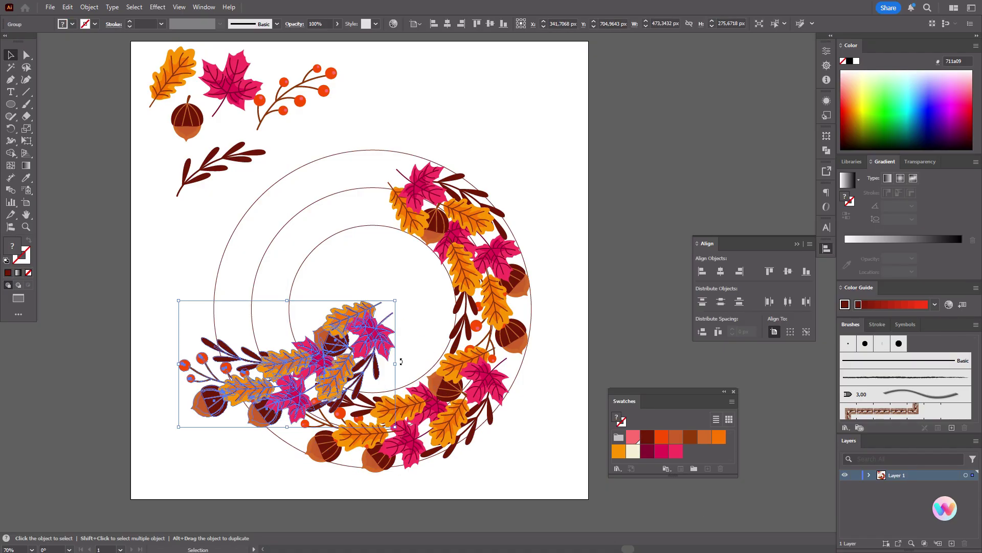
pyautogui.moveTo(389, 295); pyautogui.dragTo(368, 253)
pyautogui.moveTo(515, 410); pyautogui.dragTo(522, 402)
pyautogui.click(342, 456)
pyautogui.moveTo(342, 456); pyautogui.dragTo(366, 270)
pyautogui.moveTo(322, 216); pyautogui.dragTo(348, 203)
# Ungroup the wreath's upper-right and lower-right clusters
pyautogui.click(484, 222)
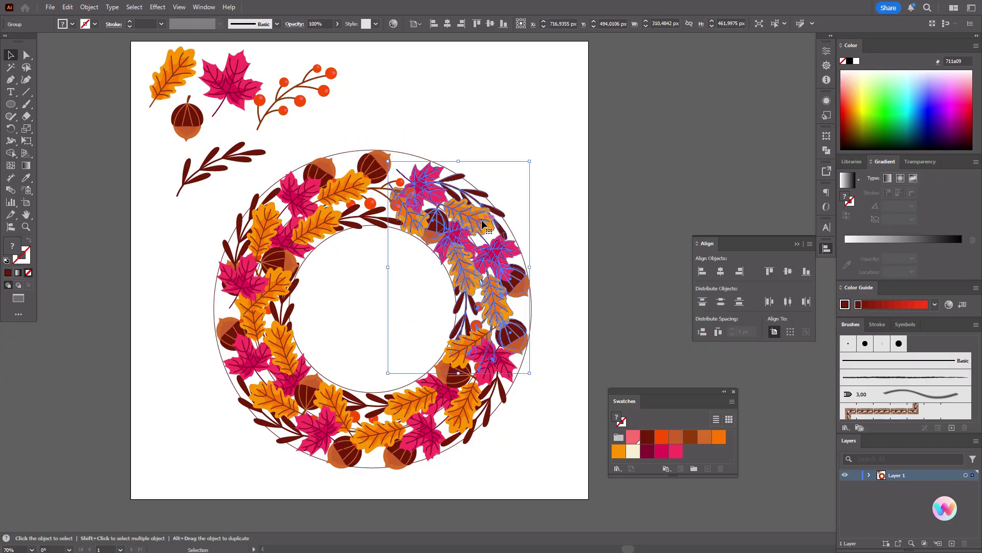
pyautogui.rightClick(483, 222)
pyautogui.click(514, 358)
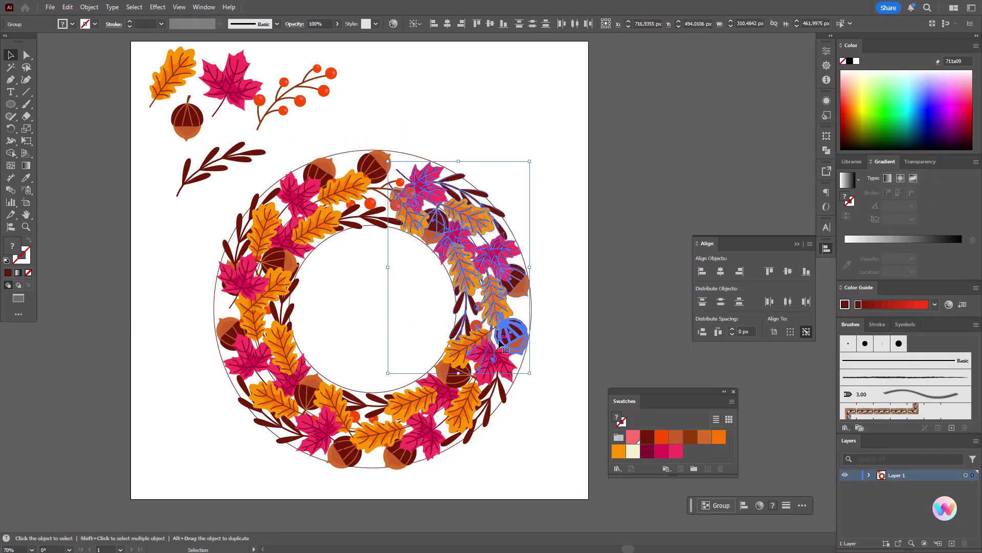
pyautogui.click(470, 367)
pyautogui.rightClick(470, 369)
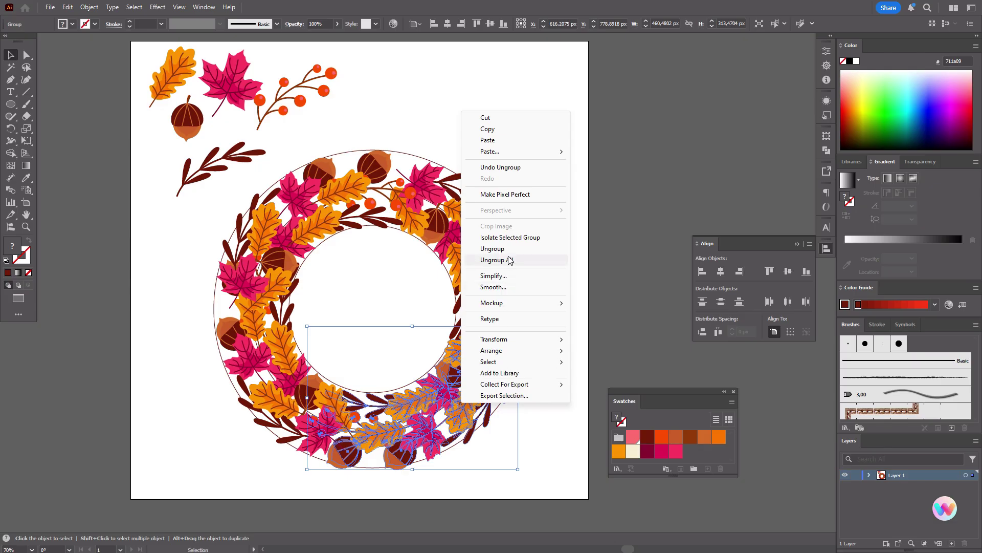
pyautogui.click(492, 251)
# Ungroup the wreath's lower-left and upper-left clusters
pyautogui.click(284, 372)
pyautogui.rightClick(284, 372)
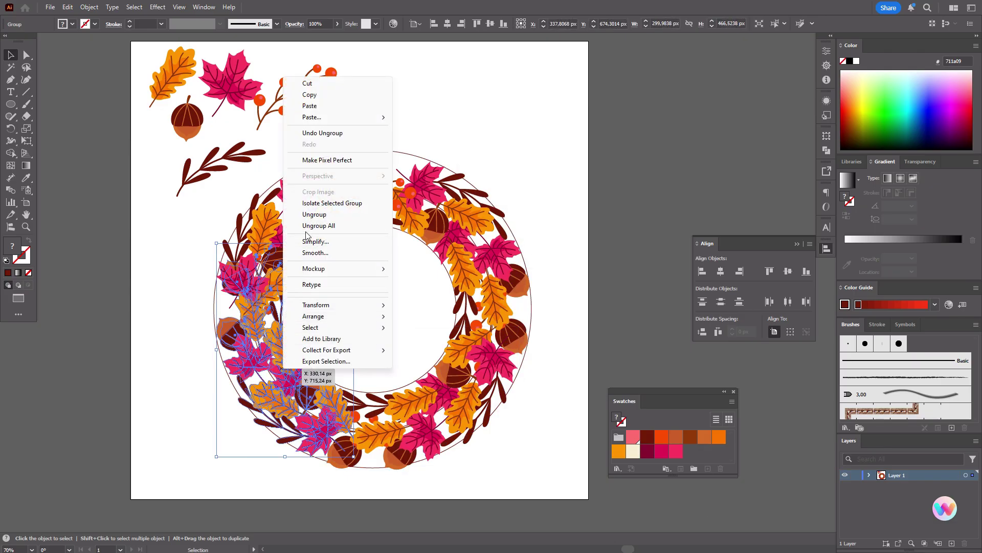
pyautogui.click(314, 215)
pyautogui.click(282, 229)
pyautogui.rightClick(281, 229)
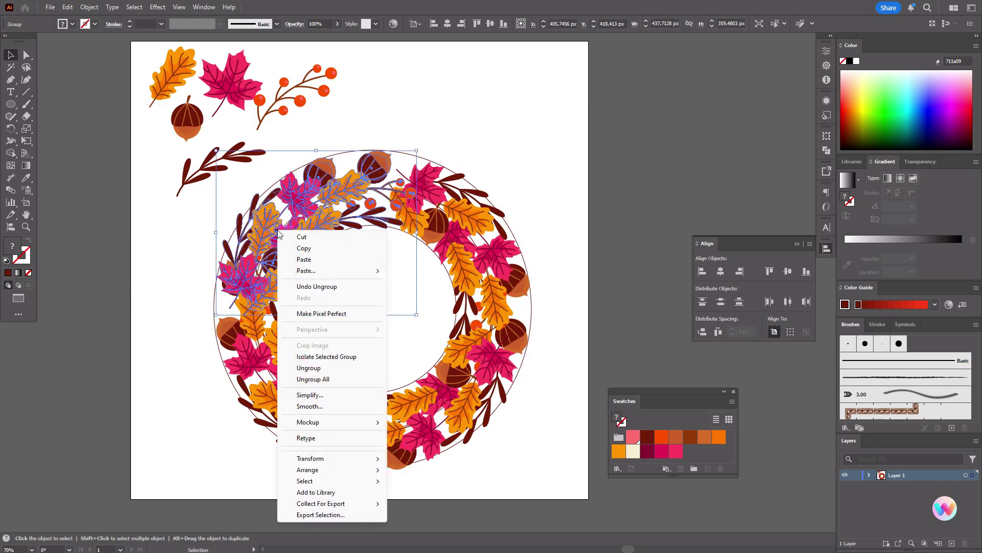
pyautogui.click(308, 368)
pyautogui.click(614, 154)
# Shift and rotate individual leaves at the wreath's top, right and bottom to even out the joints between clusters
pyautogui.click(374, 164)
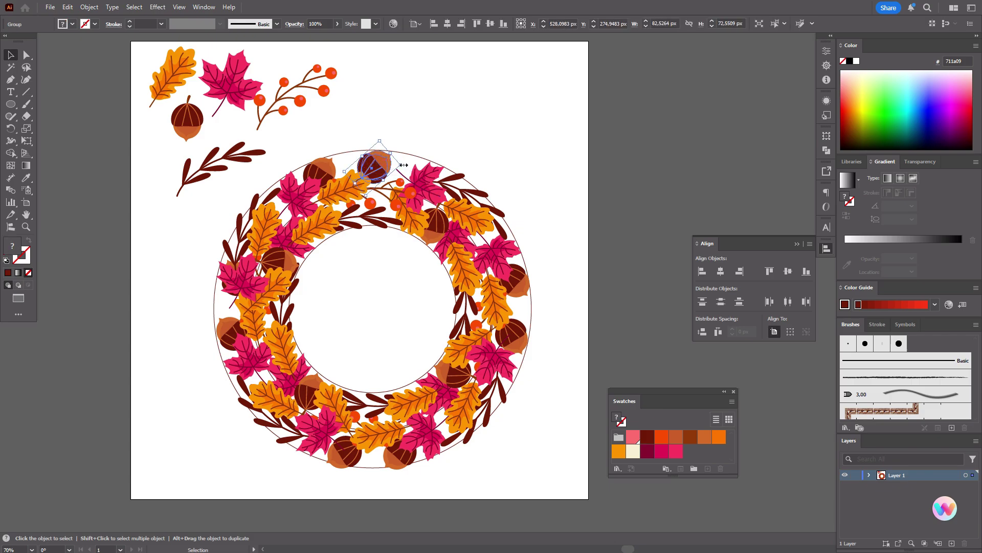
pyautogui.click(364, 193)
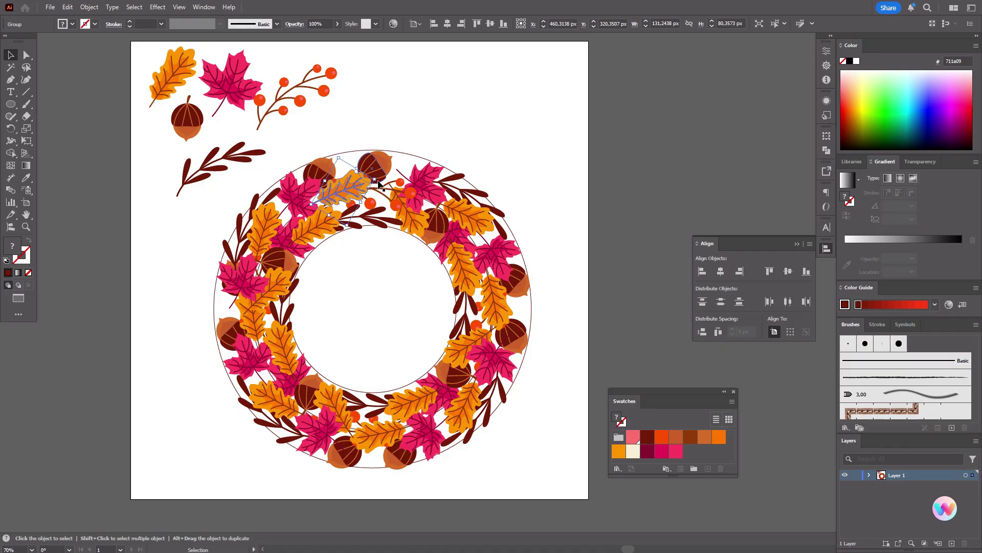
pyautogui.moveTo(379, 179); pyautogui.dragTo(438, 210)
pyautogui.scroll(-3, 555, 176)
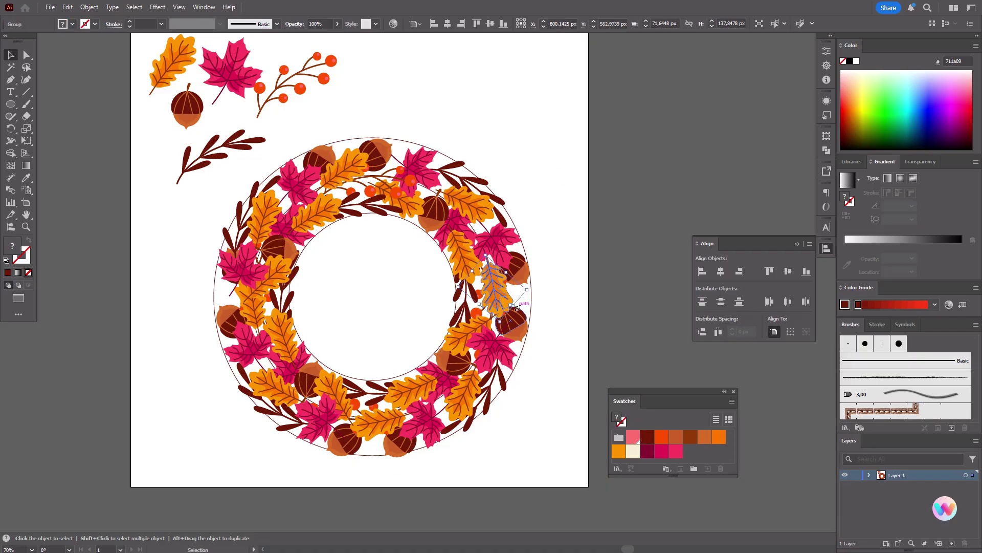
pyautogui.click(420, 393)
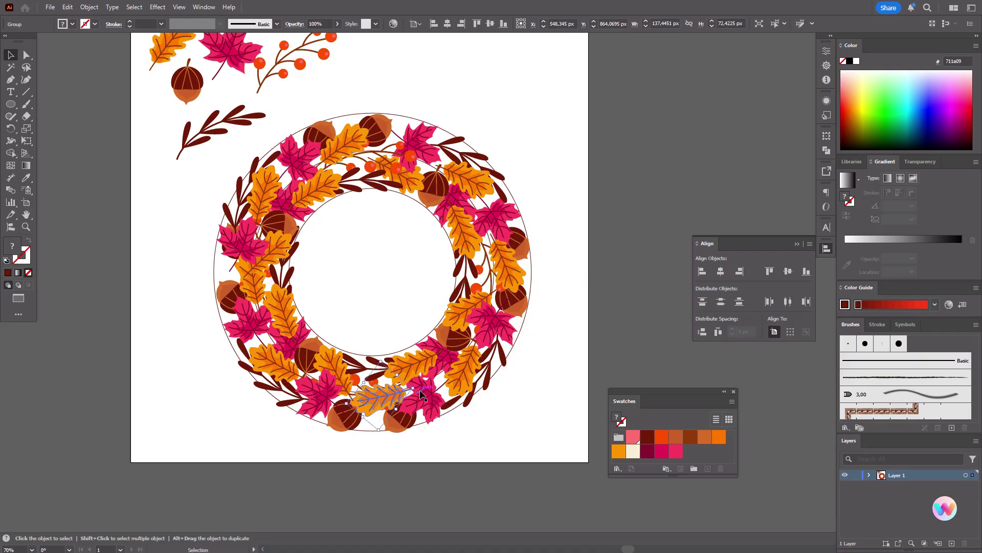
# Bring the berry branches on the wreath's left side and bottom to the front of the leaves
pyautogui.click(241, 281)
pyautogui.rightClick(262, 236)
pyautogui.click(612, 339)
pyautogui.rightClick(391, 93)
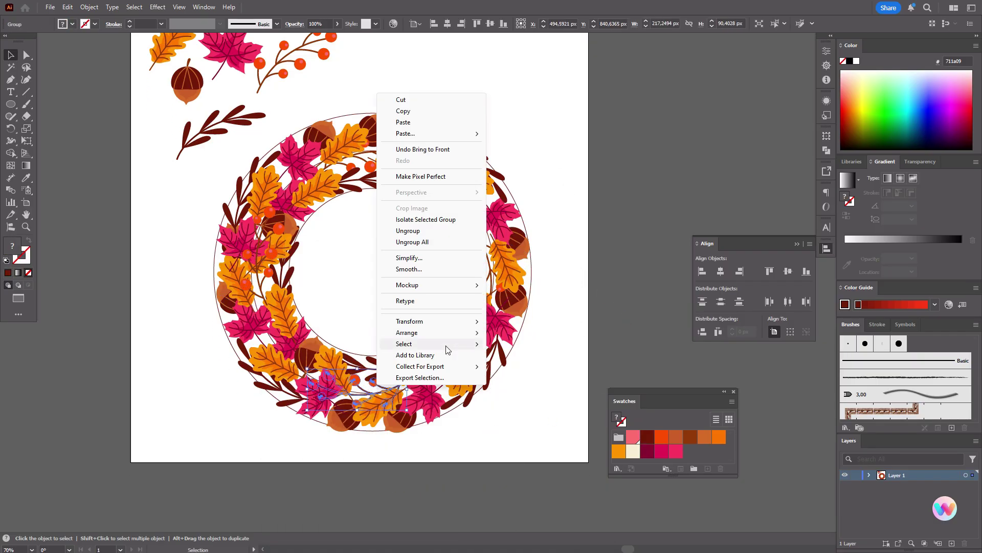
pyautogui.click(575, 336)
# Delete the blended guide circles behind the wreath
pyautogui.click(400, 119)
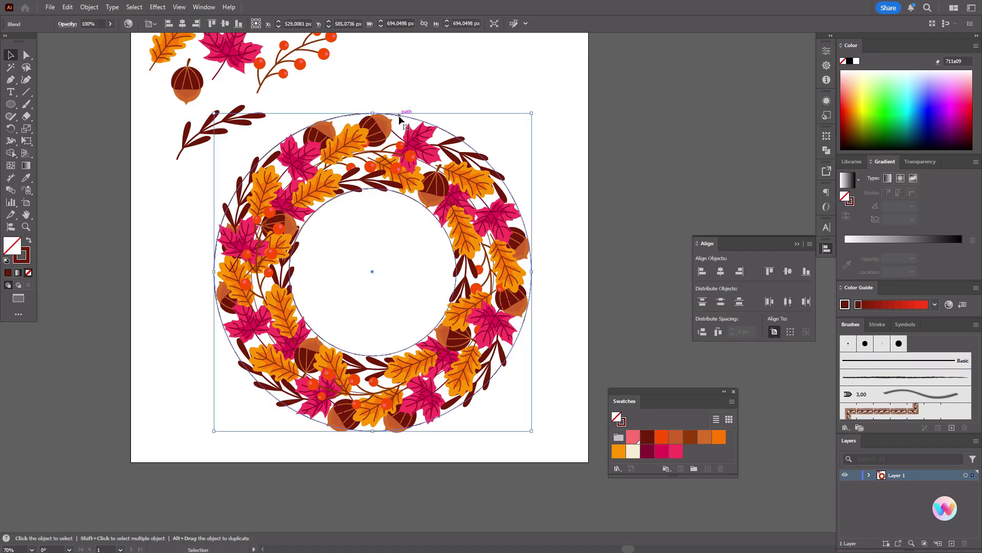
pyautogui.click(400, 119)
pyautogui.scroll(1, 612, 248)
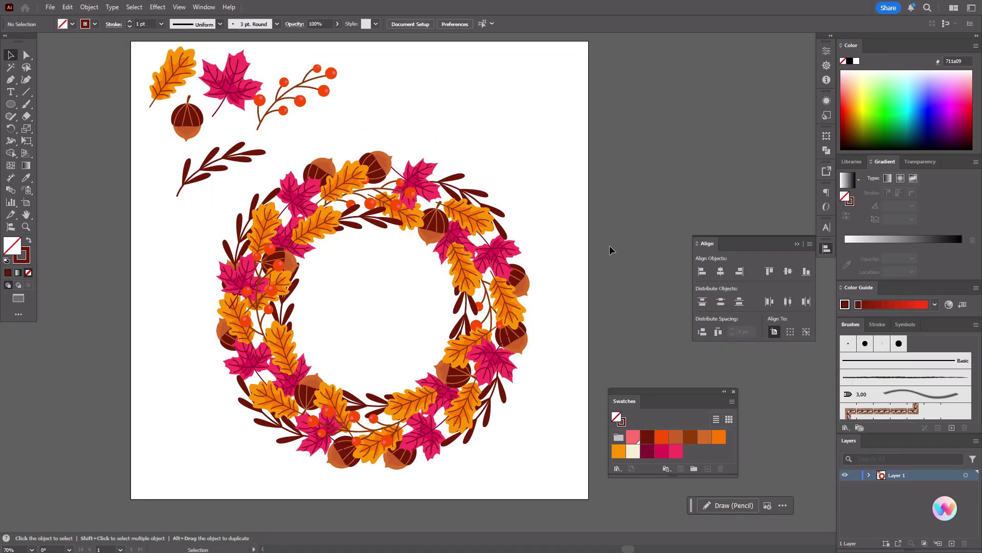
# Move the five original elements off the artboard to its right side
pyautogui.scroll(1, 609, 250)
pyautogui.moveTo(285, 152); pyautogui.dragTo(285, 158)
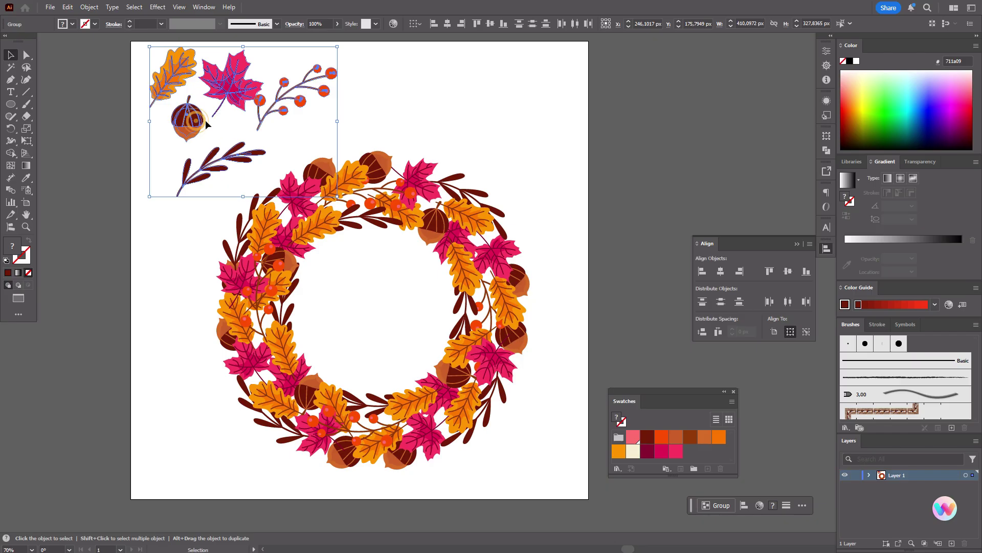
pyautogui.moveTo(207, 124); pyautogui.dragTo(668, 140)
pyautogui.scroll(-3, 333, 185)
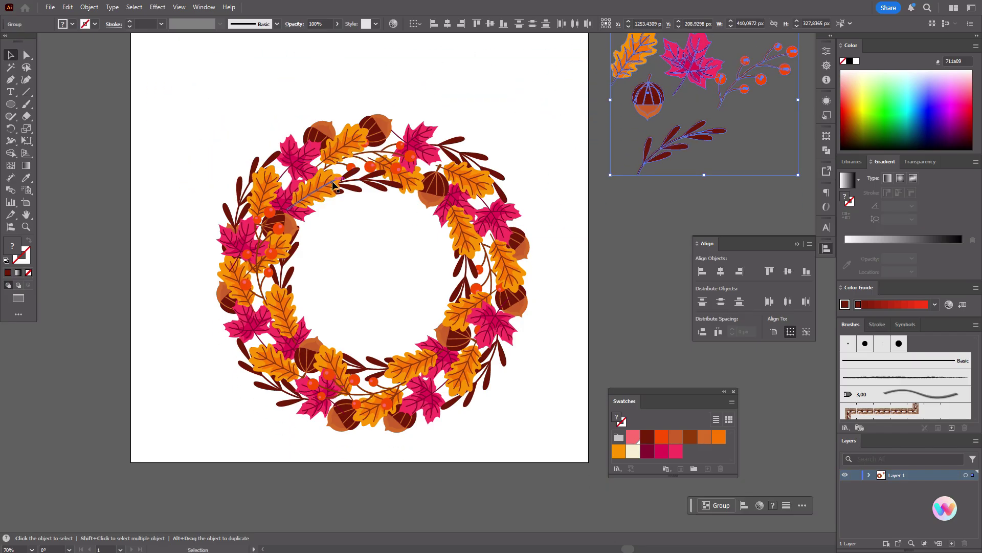
# Group all the wreath elements and move the wreath up toward the middle of the artboard
pyautogui.moveTo(321, 203); pyautogui.dragTo(519, 422)
pyautogui.hotkey('ctrl', 'g')
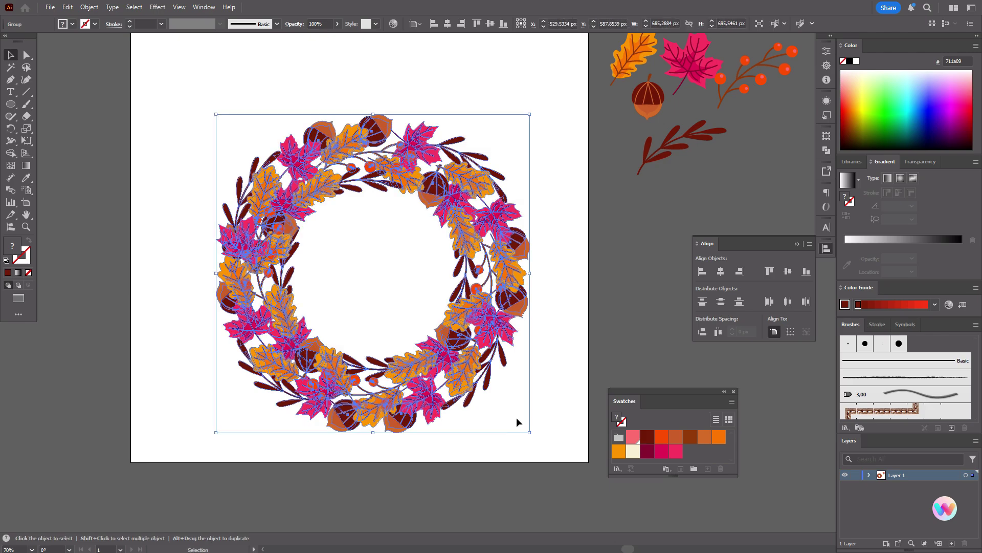
pyautogui.moveTo(486, 389); pyautogui.dragTo(473, 357)
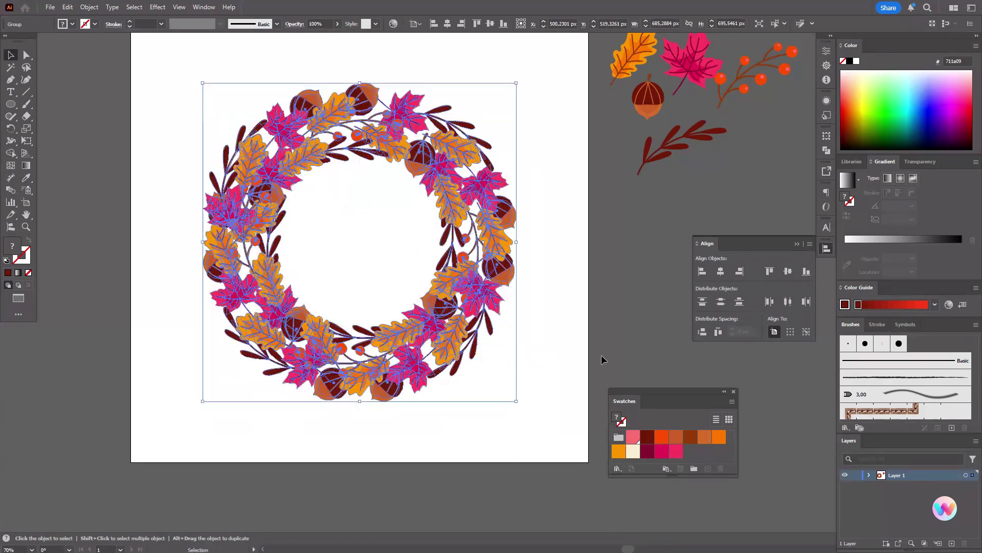
pyautogui.click(614, 348)
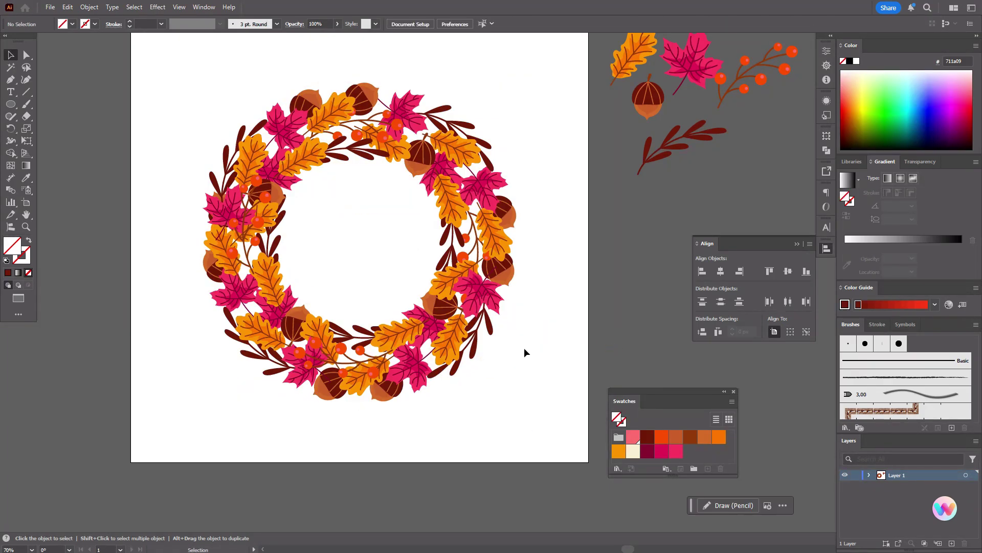
# Scale the wreath up proportionally to about 729 px wide and center it horizontally and vertically on the artboard
pyautogui.click(29, 215)
pyautogui.moveTo(449, 249); pyautogui.dragTo(439, 259)
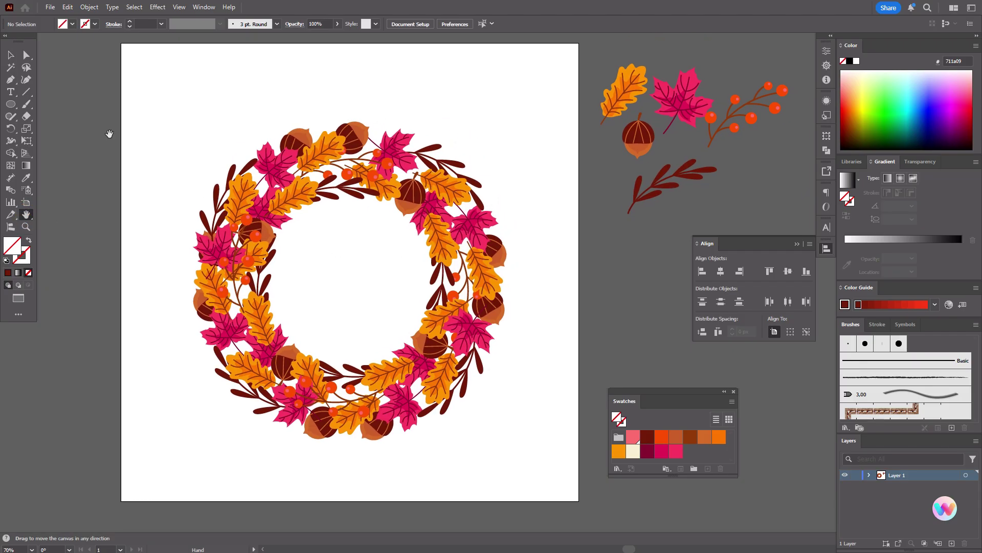
pyautogui.click(16, 58)
pyautogui.click(431, 220)
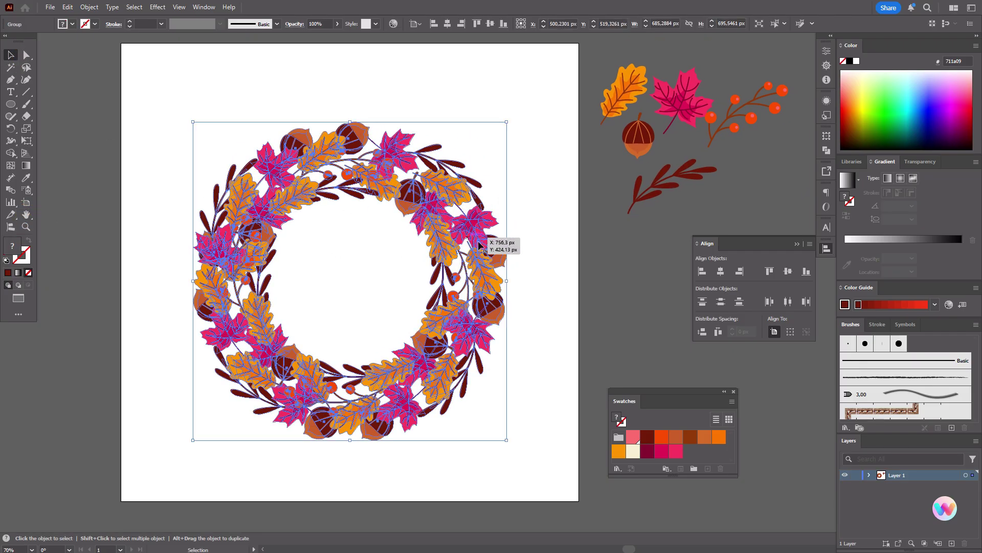
pyautogui.moveTo(509, 281); pyautogui.dragTo(526, 295)
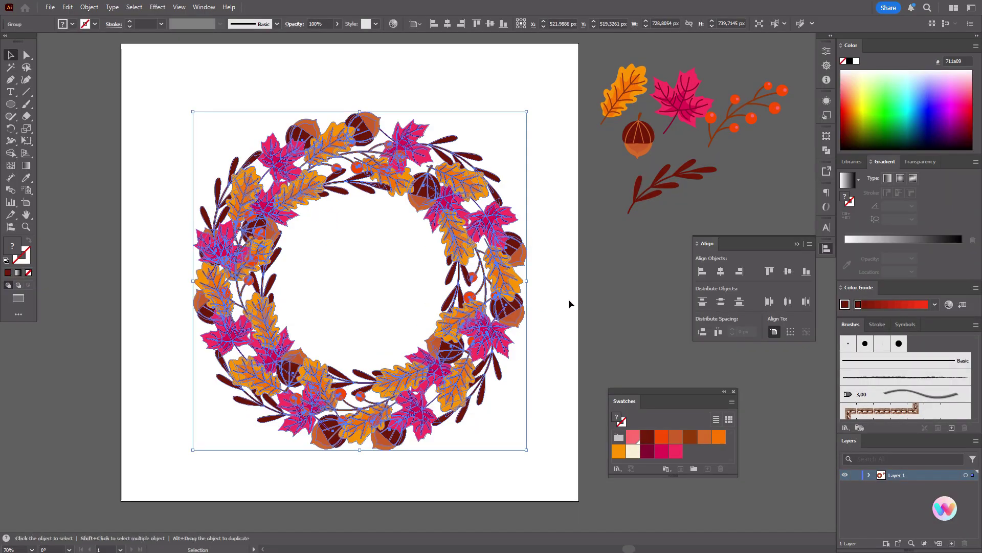
pyautogui.click(721, 272)
pyautogui.click(788, 271)
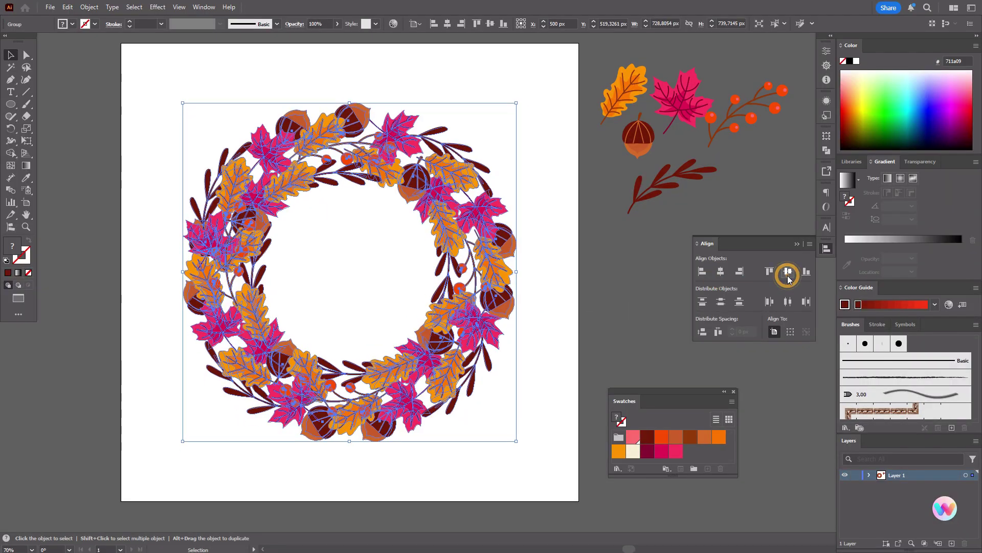
pyautogui.click(638, 279)
# Draw a 1000 × 1000 px square covering the artboard, filled with the cream swatch faf0d6
pyautogui.click(636, 449)
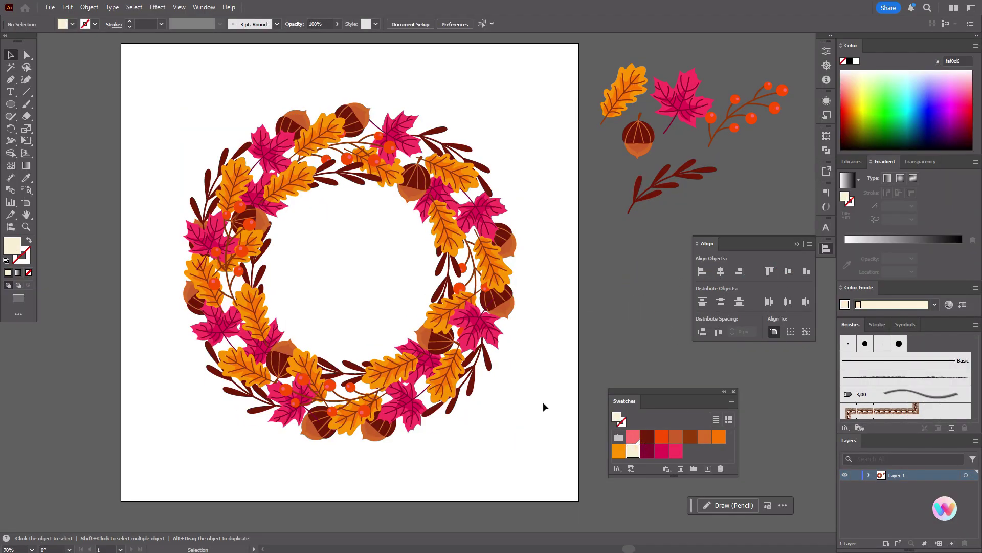
pyautogui.click(10, 103)
pyautogui.click(47, 106)
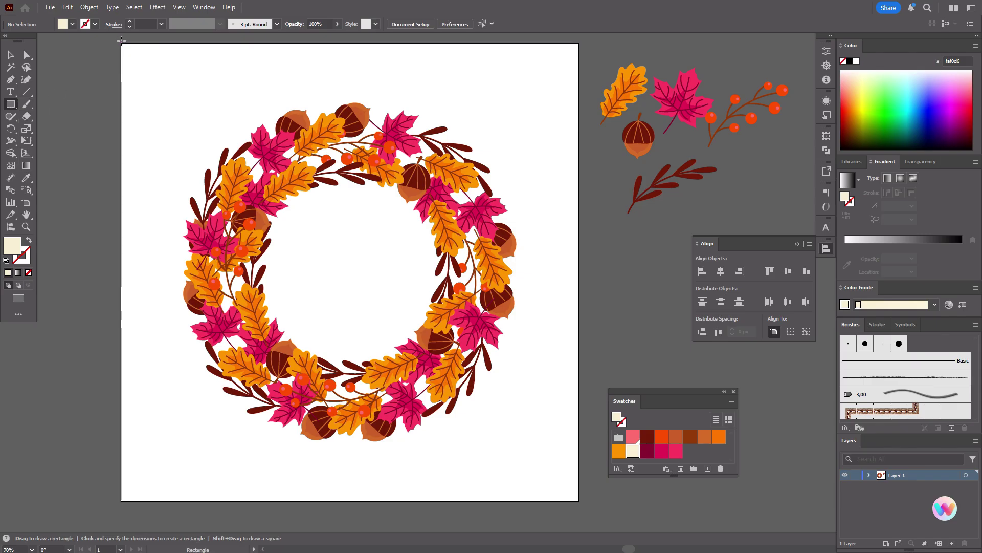
pyautogui.moveTo(122, 43); pyautogui.dragTo(578, 501)
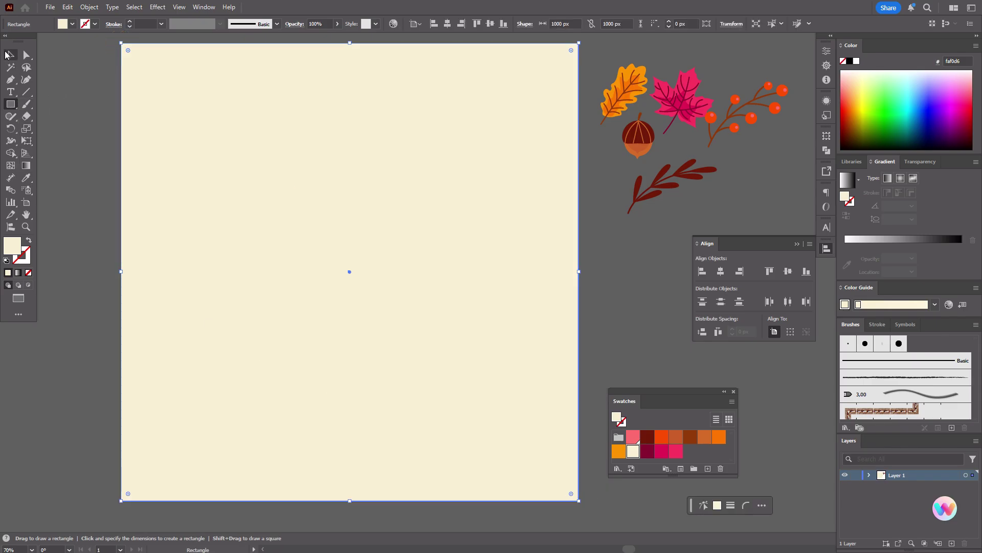
# Send the cream square to the back, behind the wreath
pyautogui.click(9, 55)
pyautogui.rightClick(400, 173)
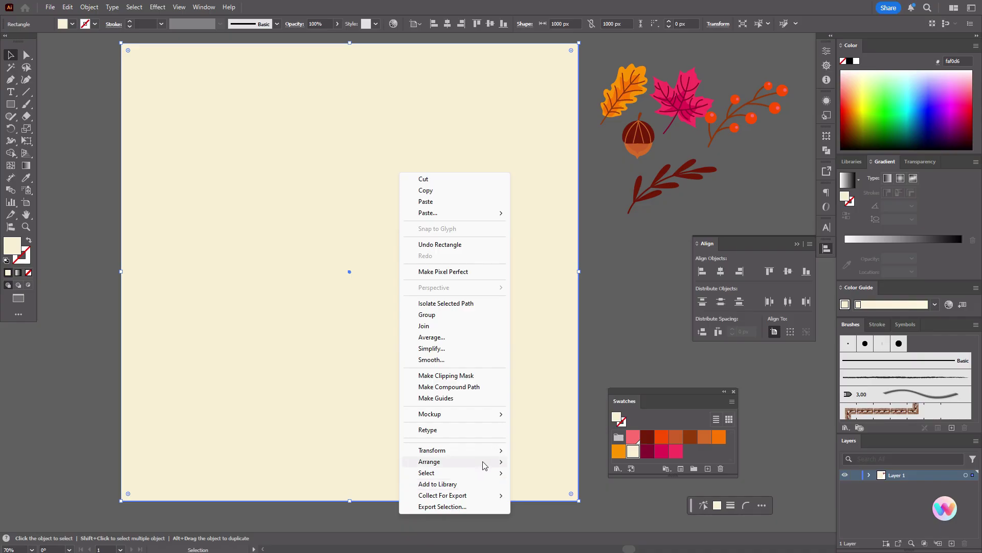
pyautogui.click(542, 494)
pyautogui.click(646, 295)
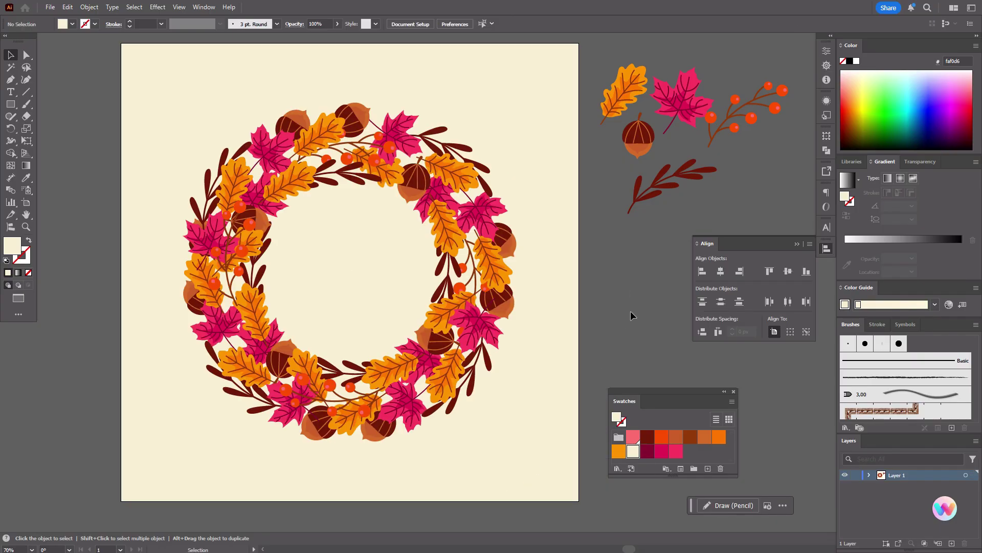
# Scale the wreath up proportionally to about 772 × 783 px and center it vertically on the artboard
pyautogui.moveTo(459, 317); pyautogui.dragTo(519, 420)
pyautogui.click(555, 362)
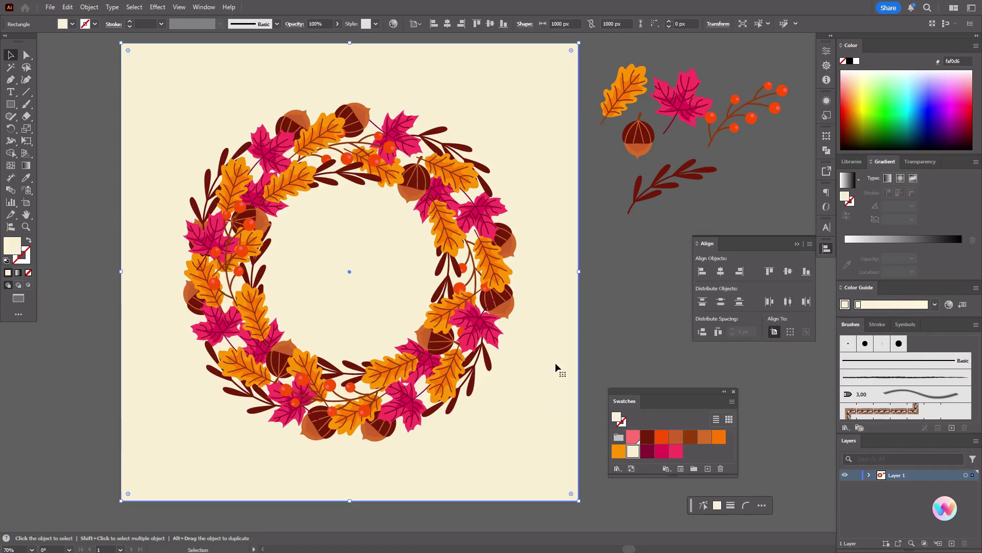
pyautogui.click(243, 195)
pyautogui.moveTo(351, 443); pyautogui.dragTo(350, 461)
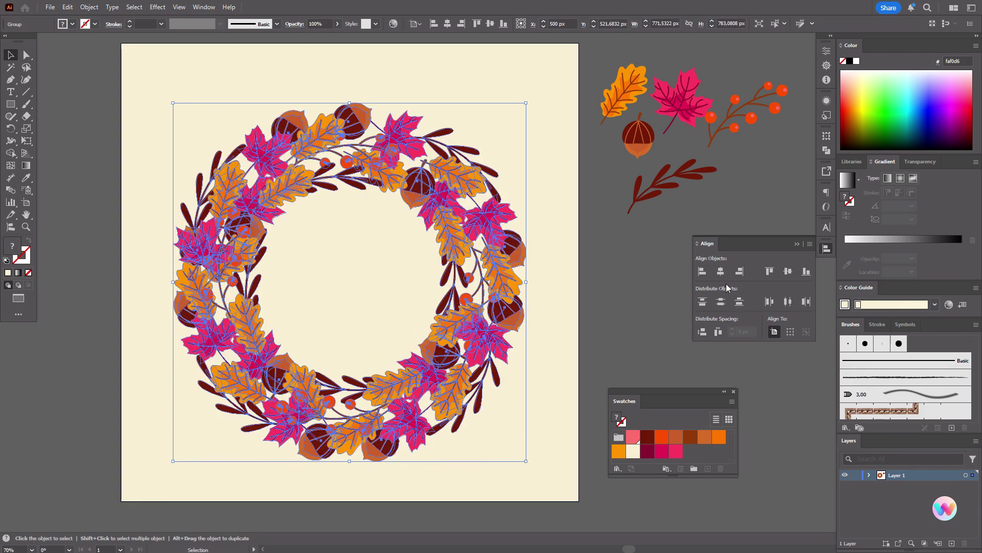
pyautogui.click(788, 271)
pyautogui.click(642, 271)
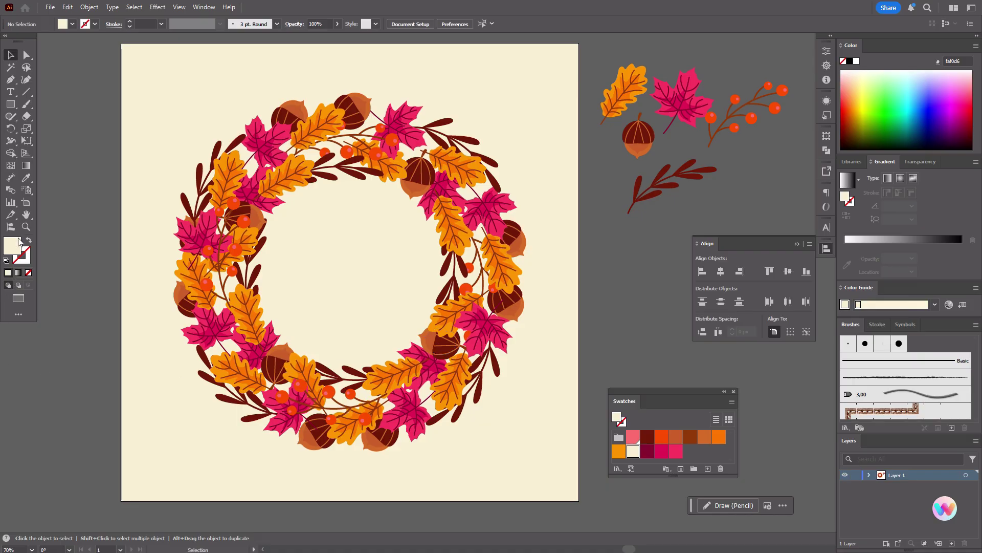
# Select the five original elements beside the artboard and delete them
pyautogui.click(26, 214)
pyautogui.moveTo(394, 276); pyautogui.dragTo(368, 278)
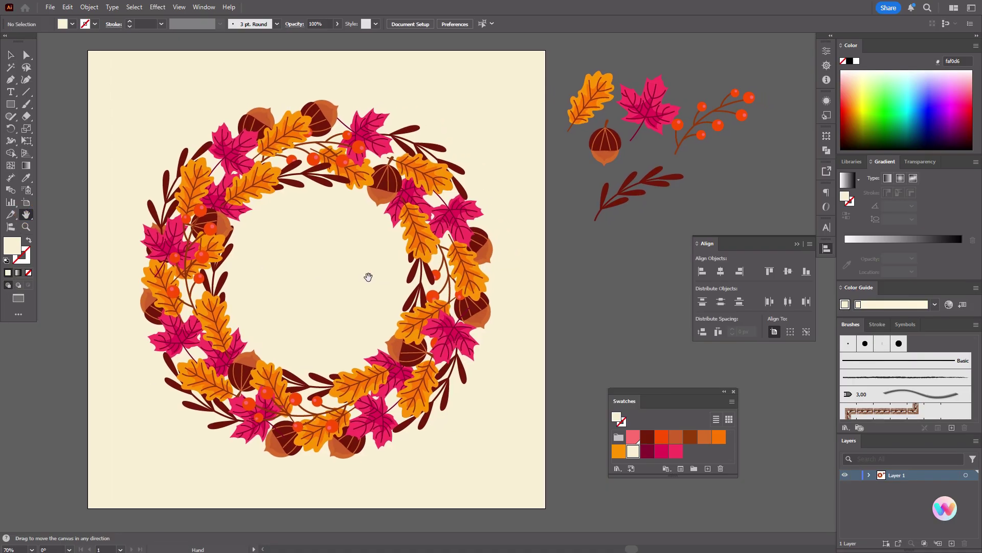
pyautogui.click(10, 55)
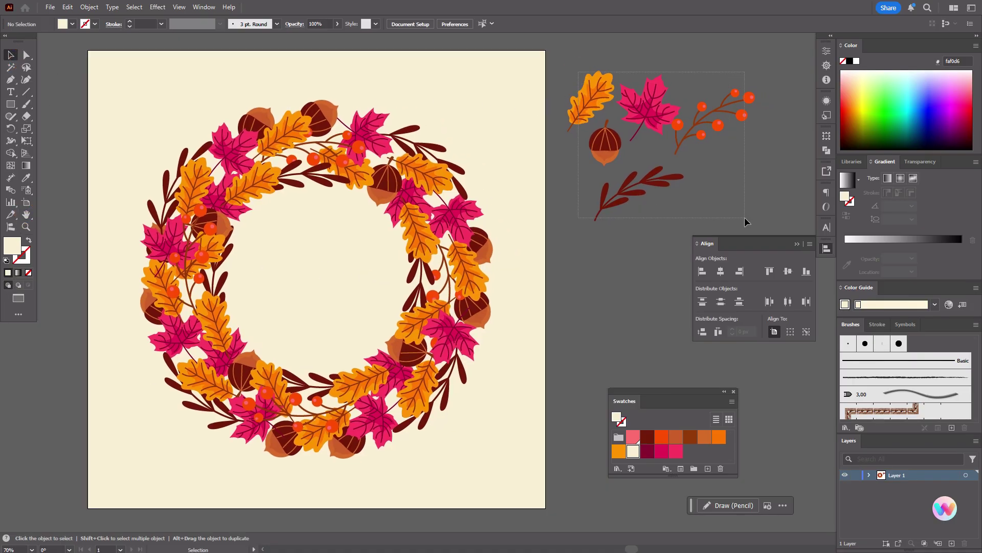
pyautogui.moveTo(744, 217); pyautogui.dragTo(744, 217)
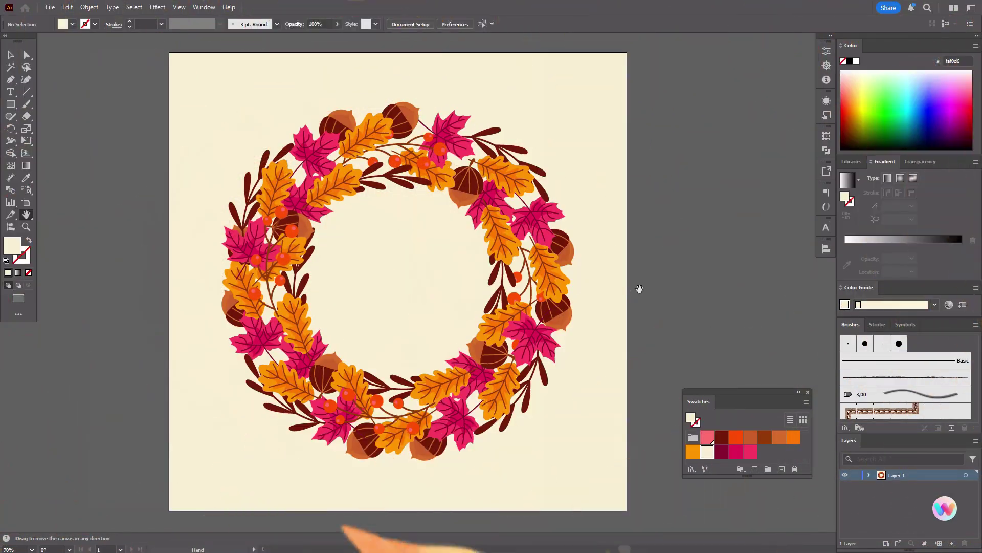